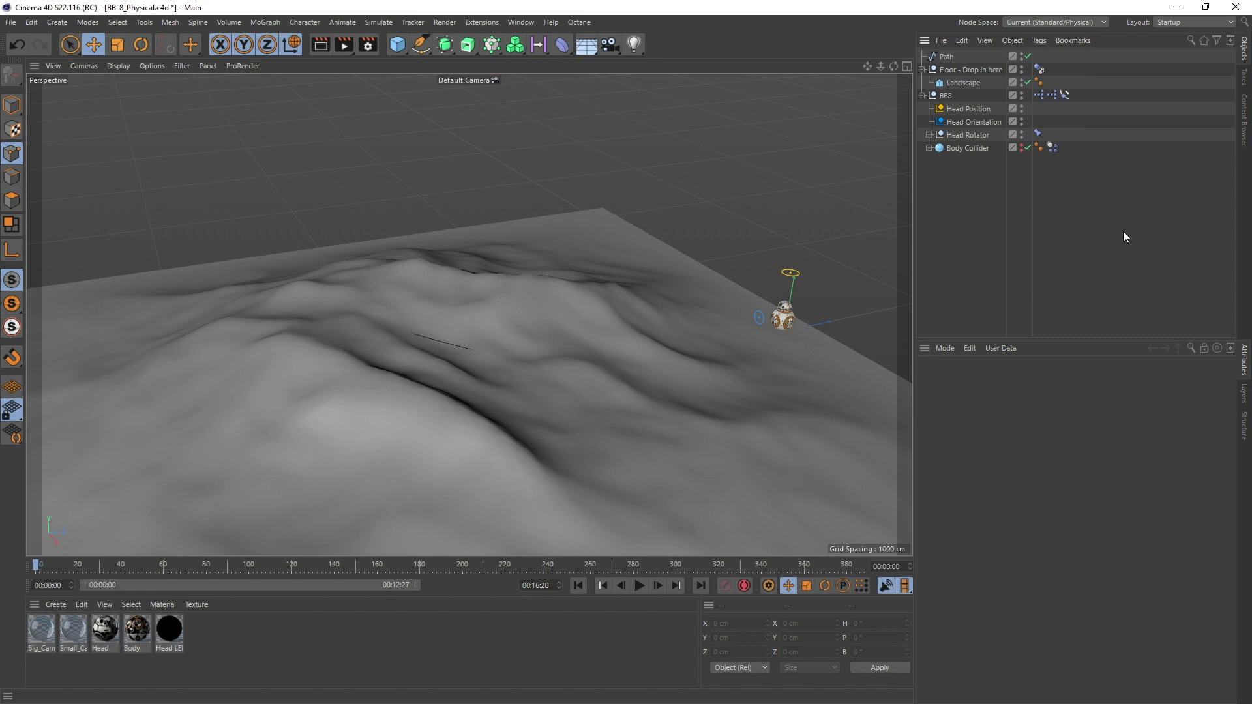
Review the Video Copilot Star Wars model pack page down to its model list and download button, then return to Cinema 4D.
key("alt+Tab")
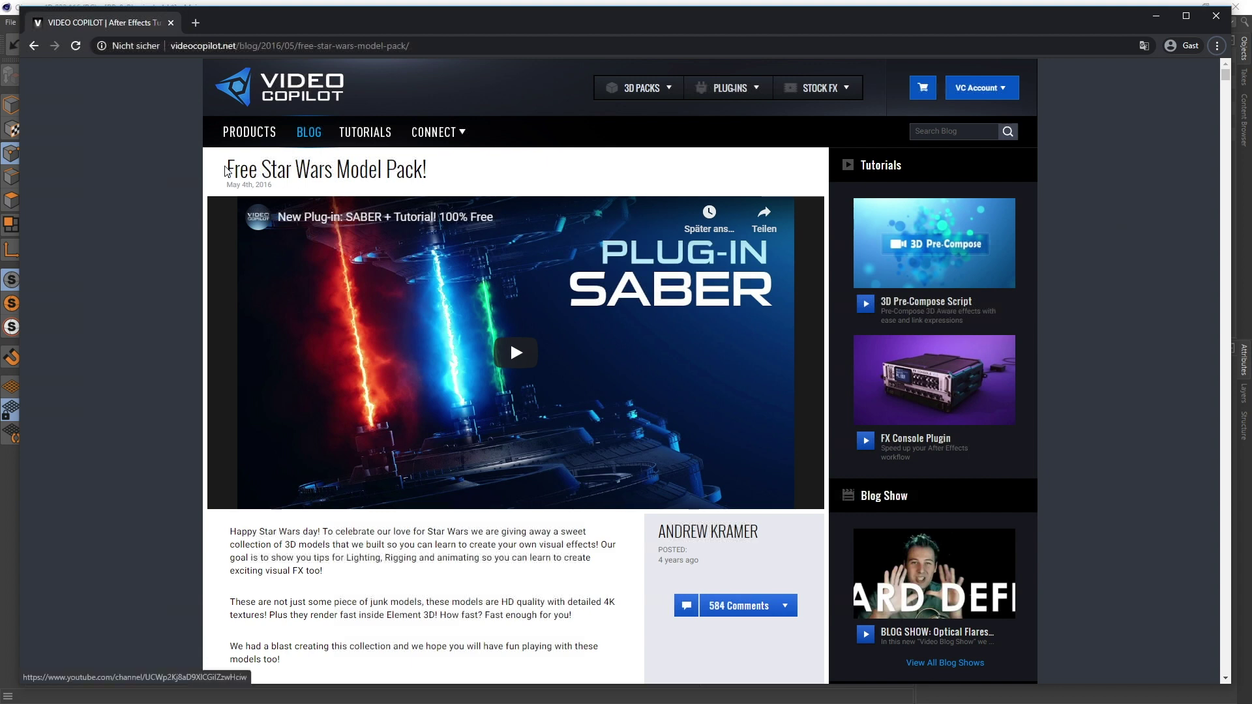
left_click_drag(228, 171, 381, 171)
left_click(491, 175)
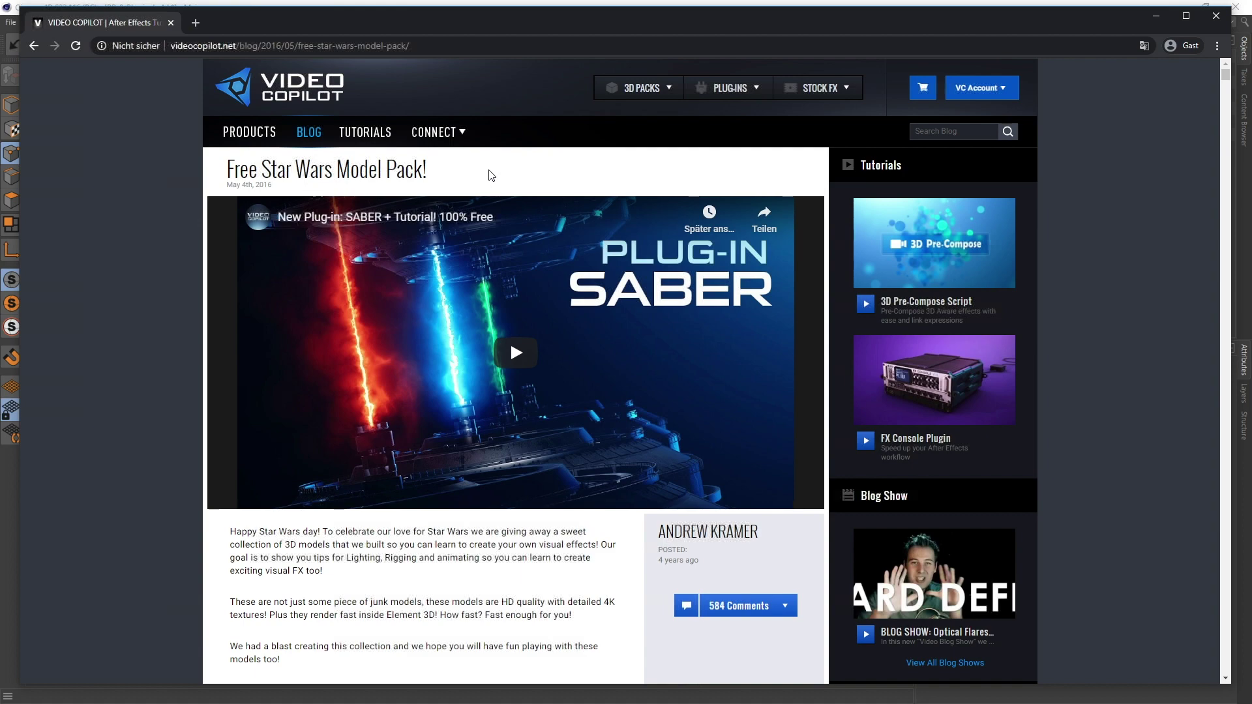
scroll(495, 173, "down", 7)
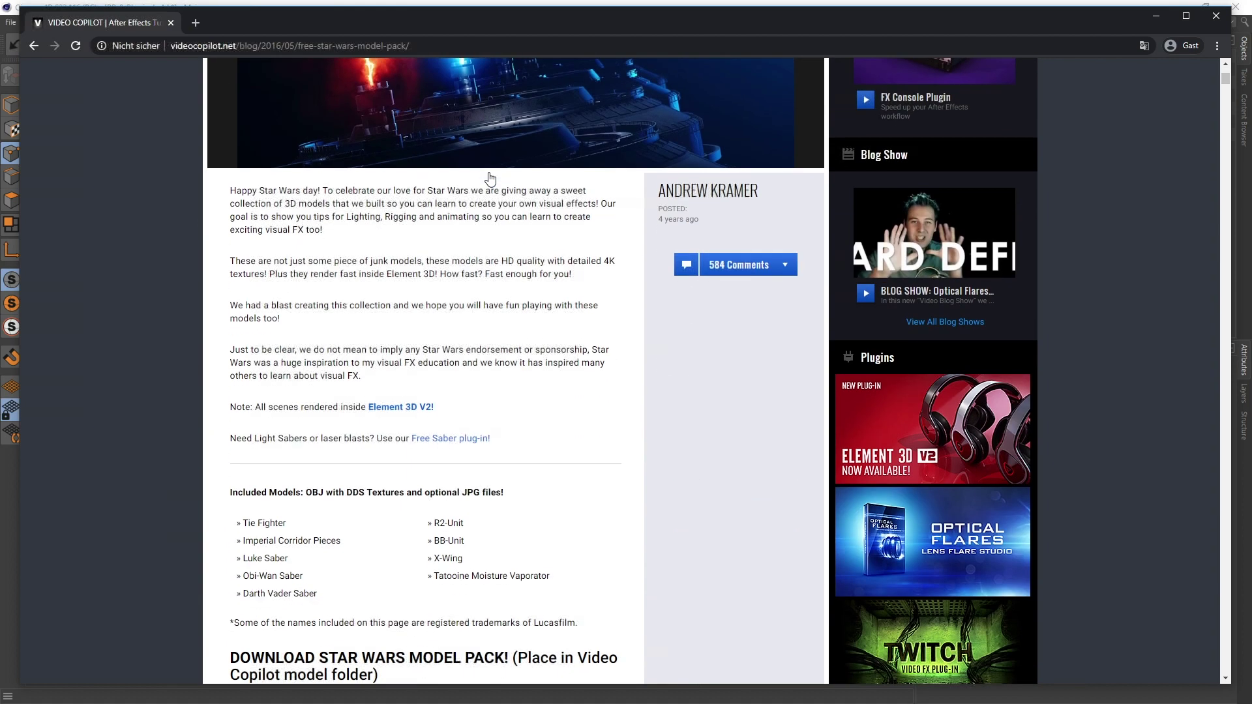
scroll(551, 219, "down", 1)
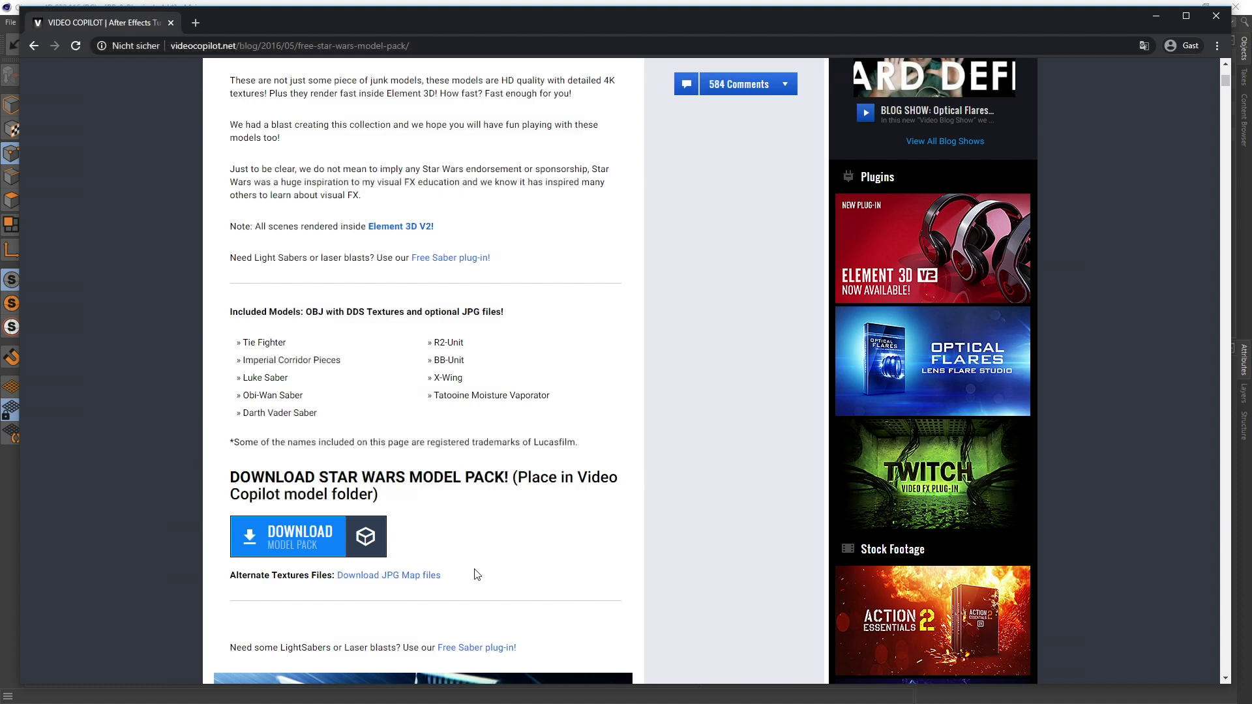
key("alt+Tab")
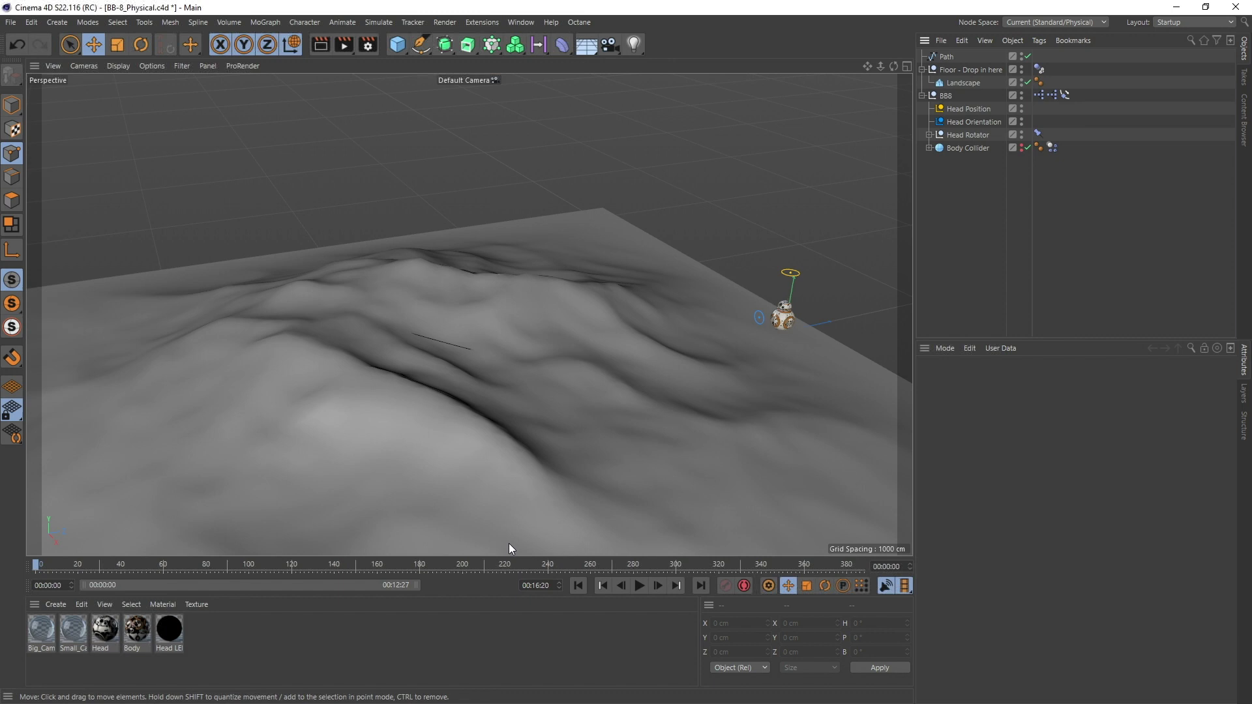
Select the BB8 rig to show its Big Cam, Big Cam LED and Hatch controls, and zoom in on the droid.
left_click(783, 318)
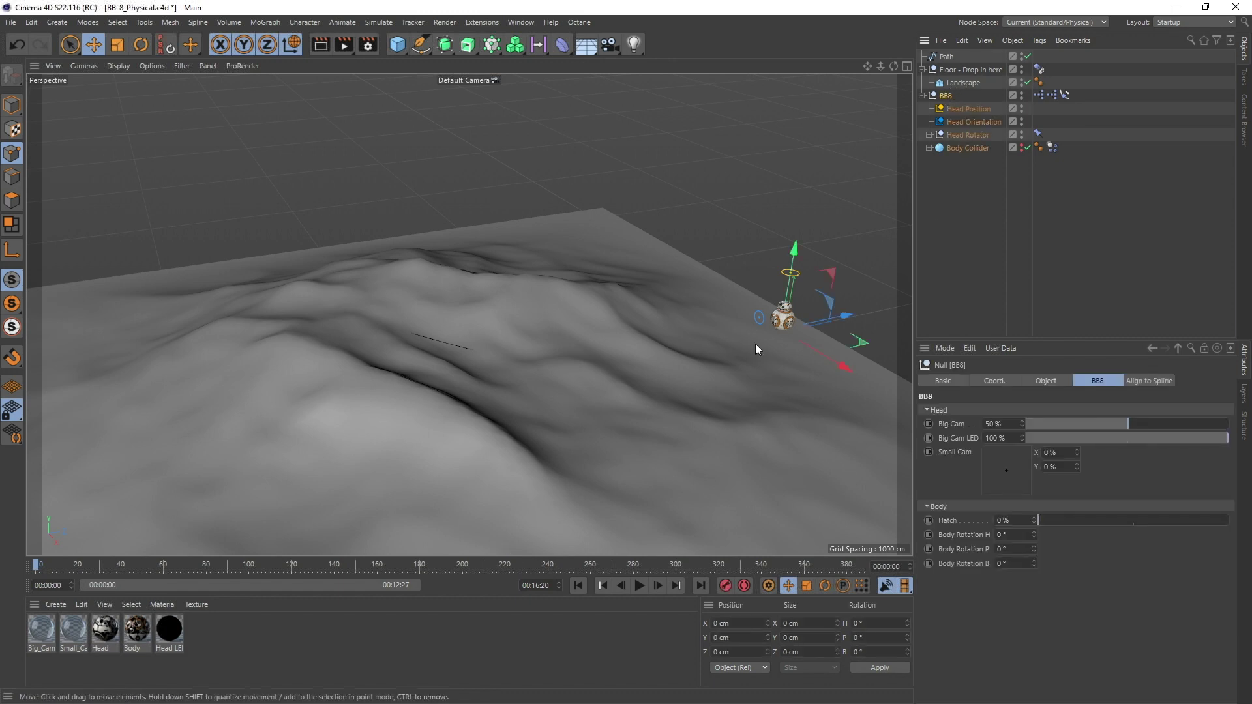
key("o")
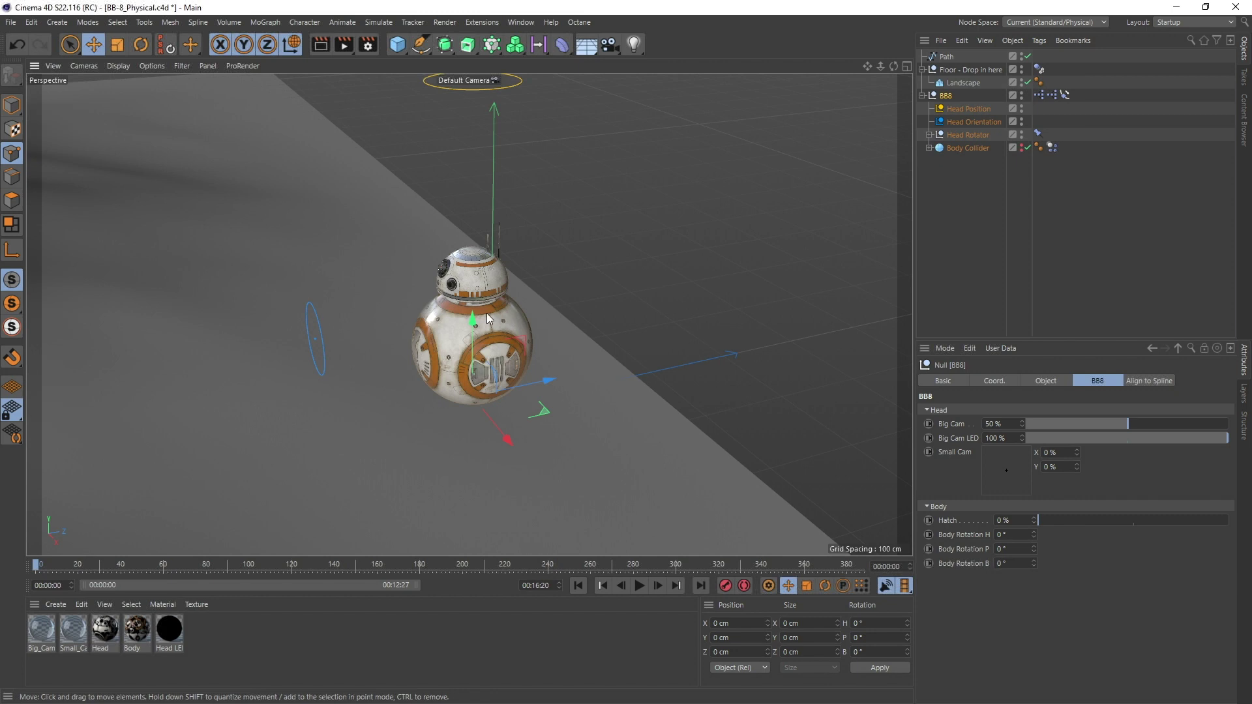
scroll(486, 313, "up", 10)
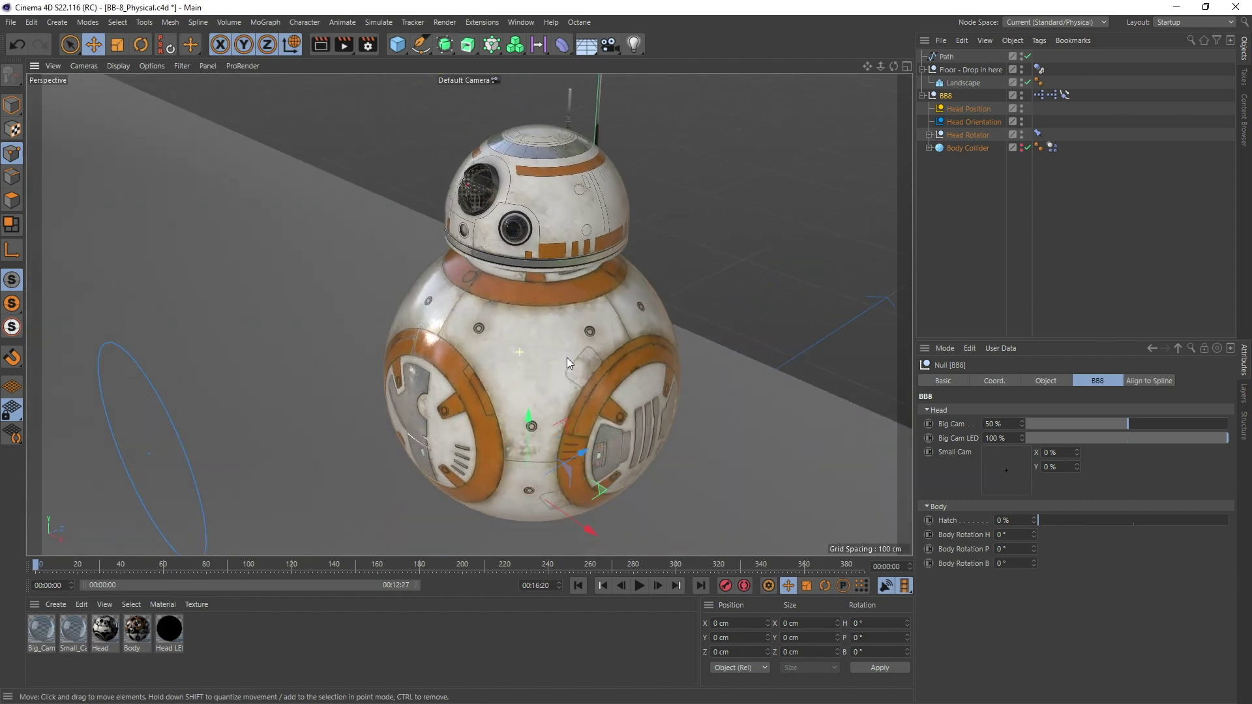
left_click_drag(566, 357, 582, 339, "alt")
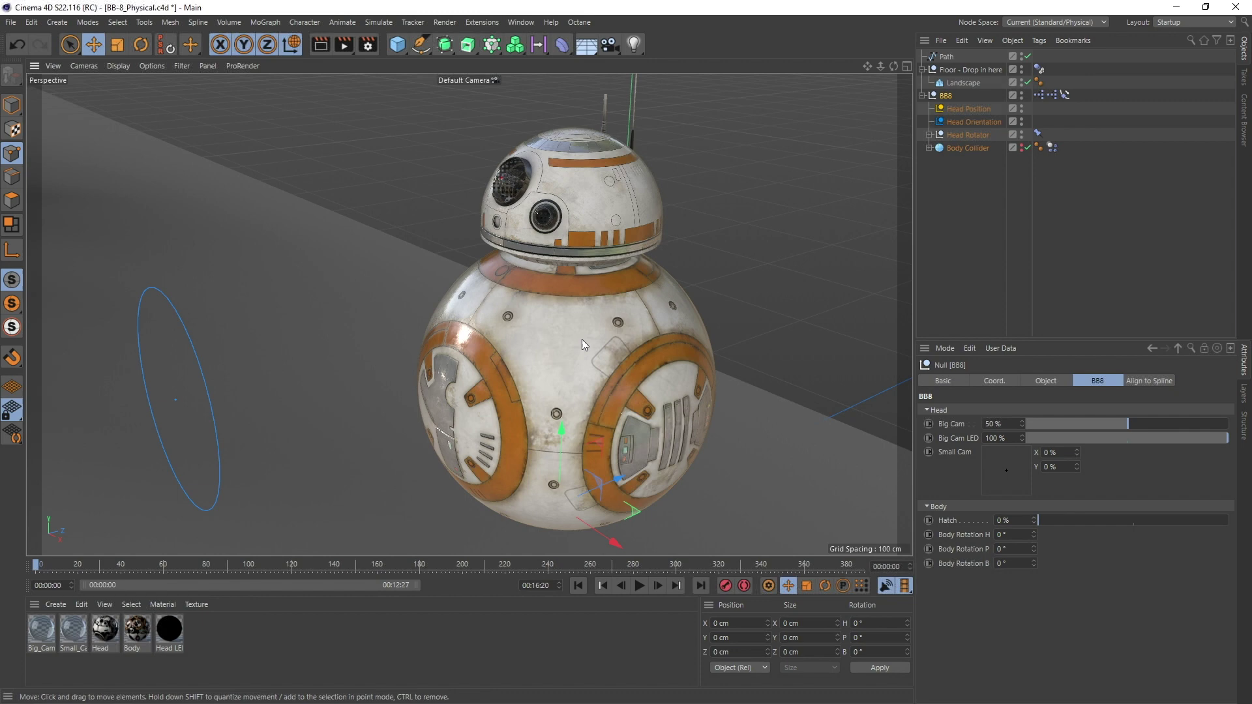
scroll(582, 339, "up", 2)
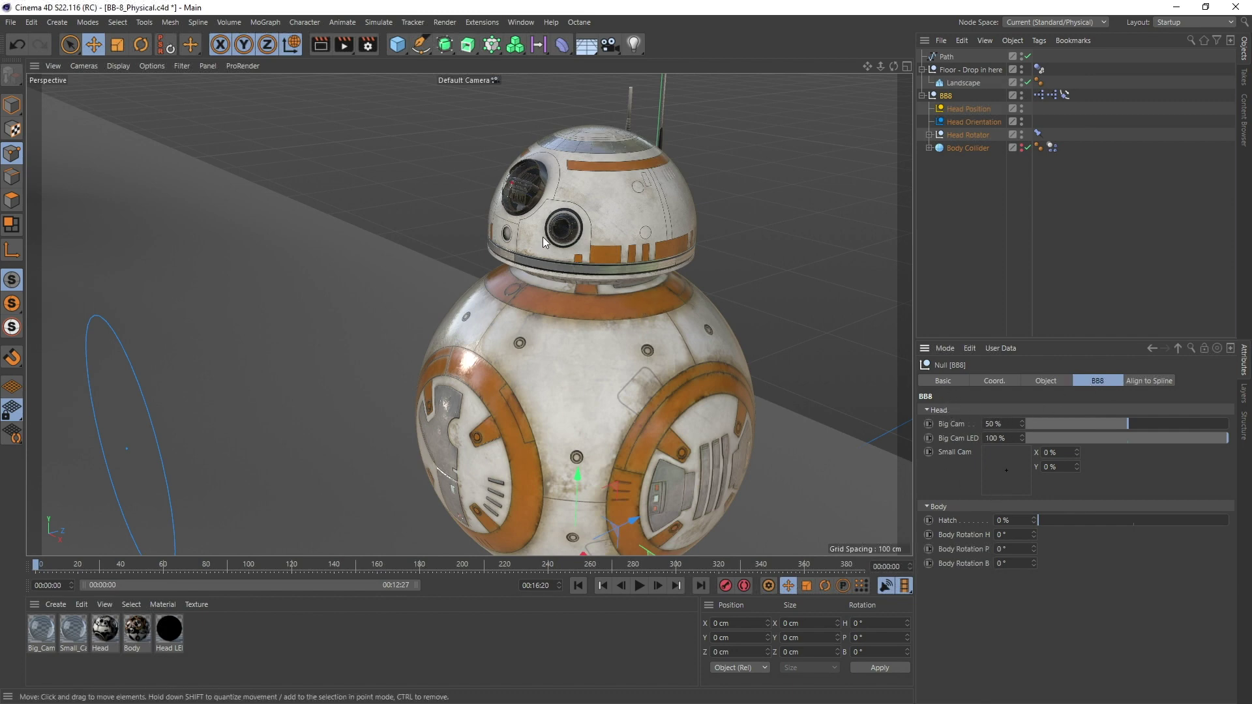
Test the Big Cam, Big Cam LED and Small Cam head controls, leaving them at 50%, 100% and 0%.
scroll(566, 204, "up", 10)
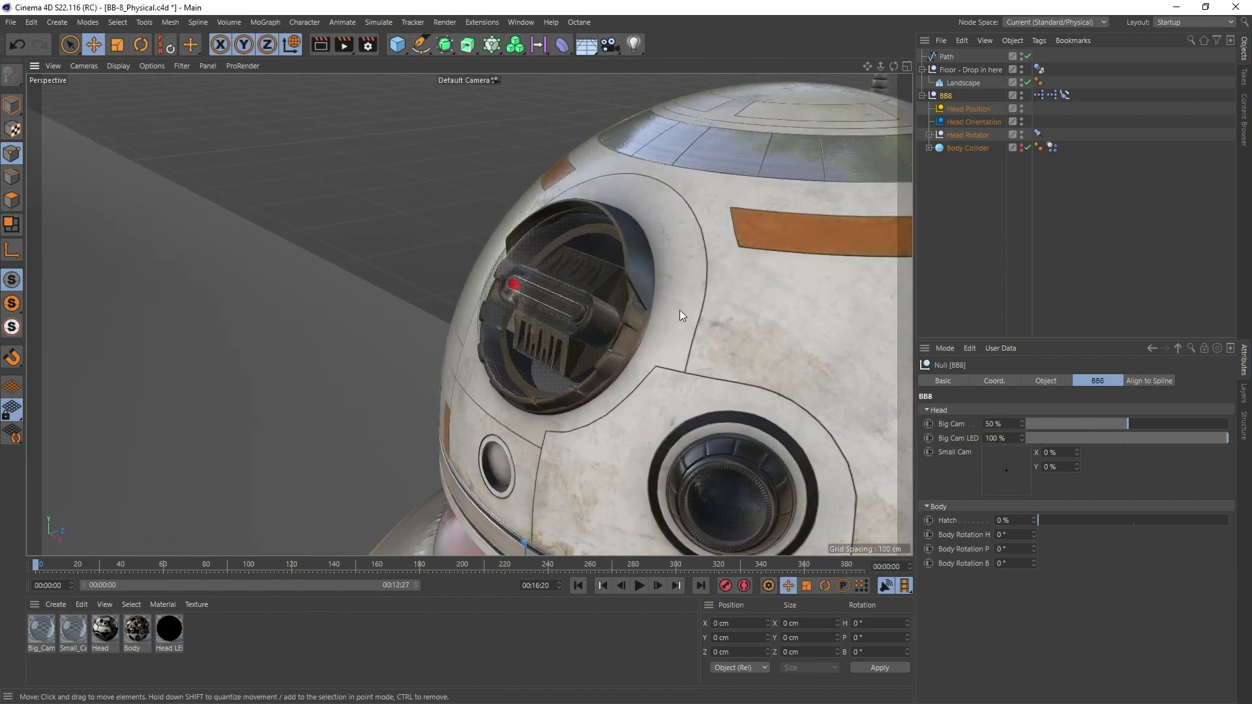
left_click_drag(680, 310, 451, 219, "alt")
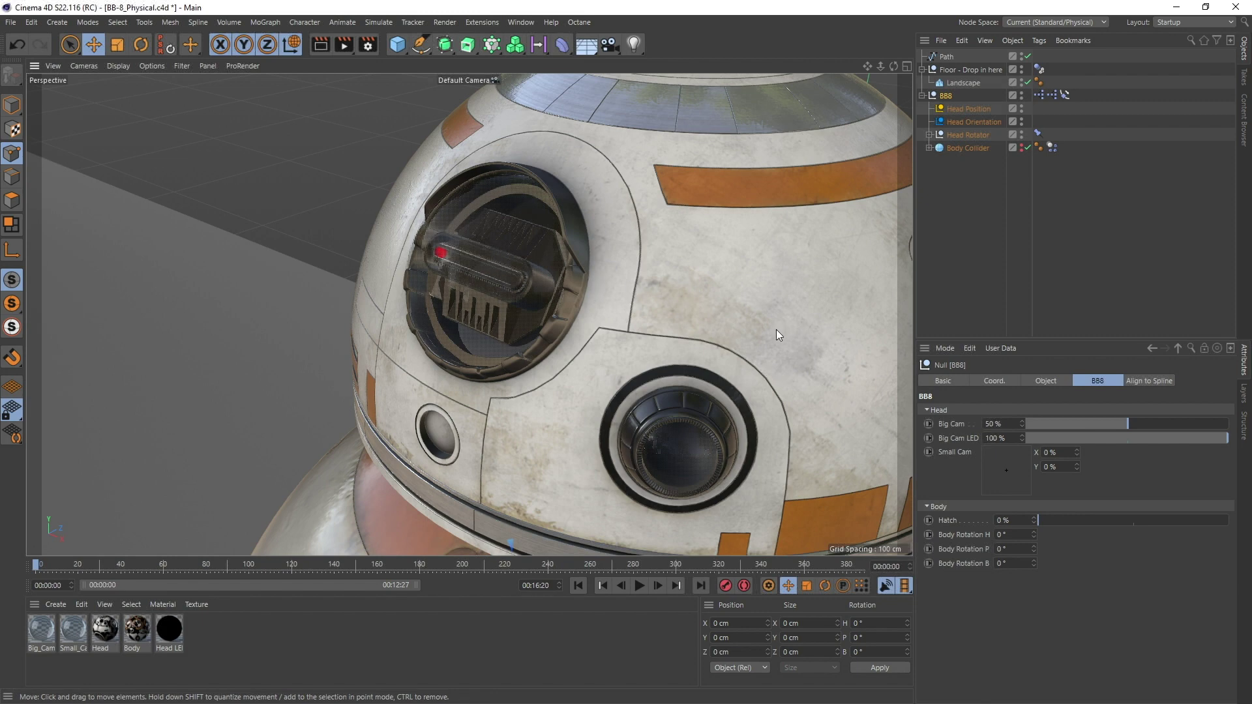
mouse_move(1125, 424)
left_mouse_down()
mouse_move(1186, 425)
mouse_move(945, 432)
mouse_move(1219, 432)
mouse_move(1058, 441)
mouse_move(1128, 440)
left_mouse_up()
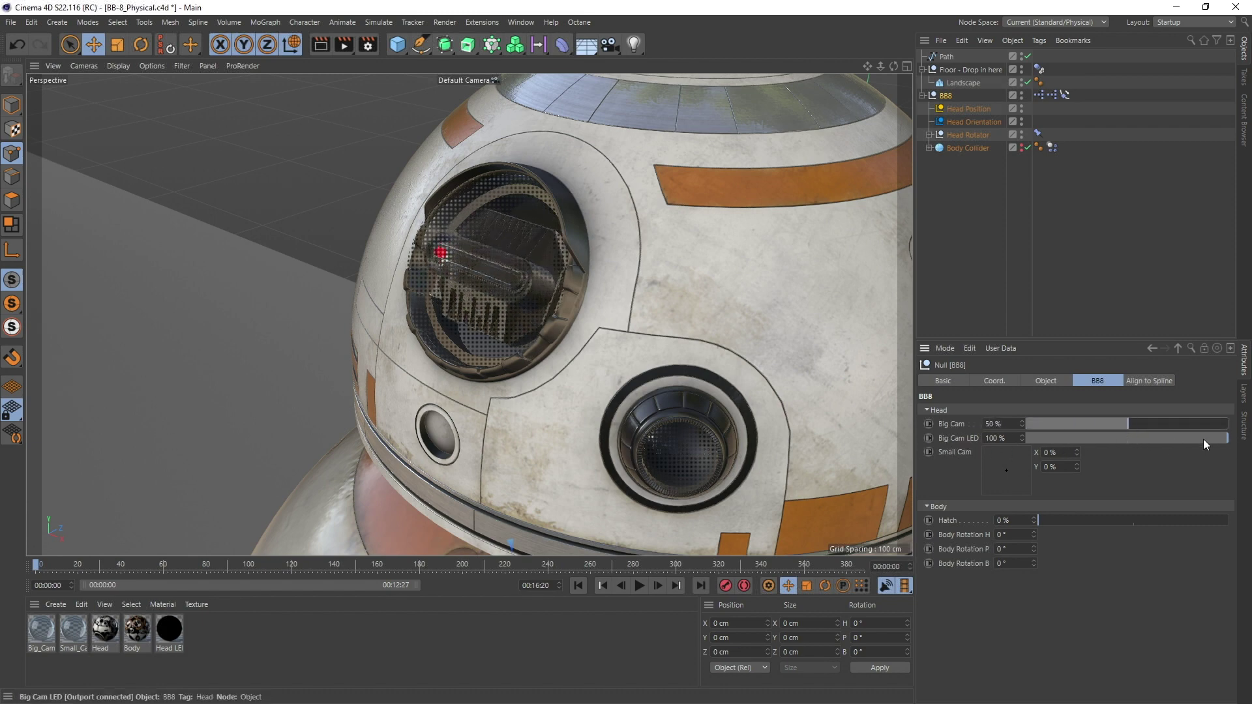
left_click_drag(1207, 436, 1230, 450)
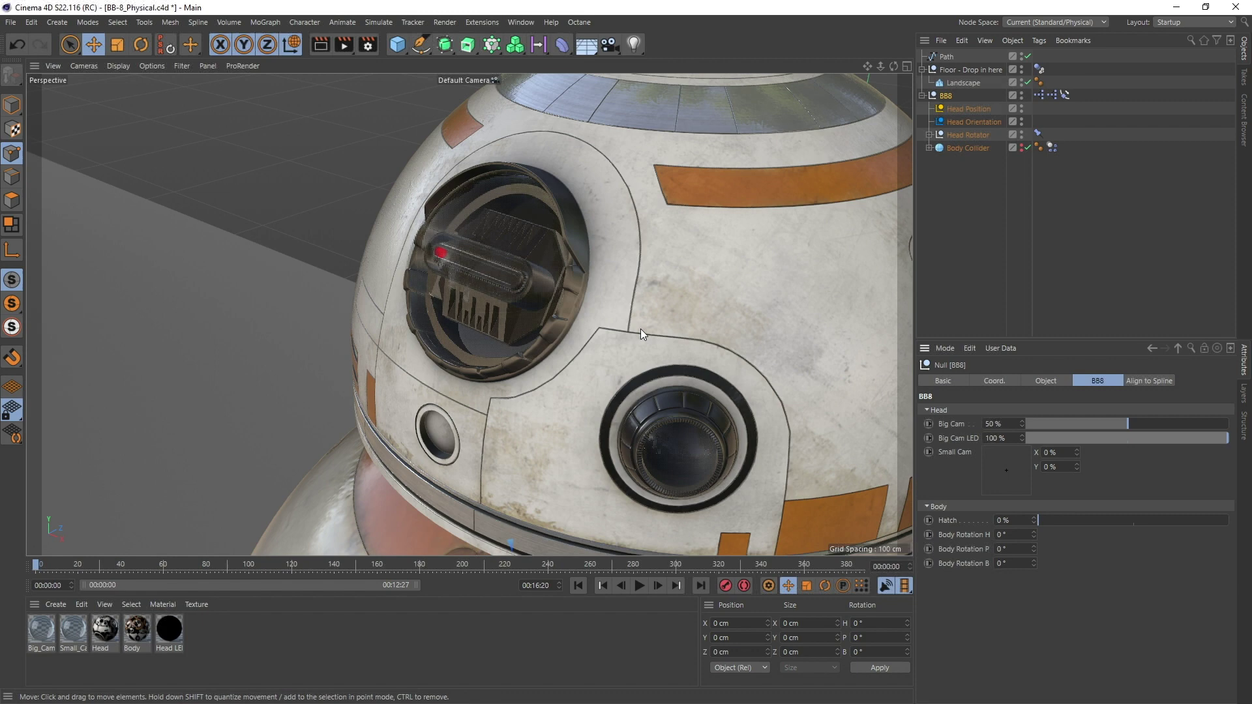
mouse_move(1222, 436)
left_mouse_down()
mouse_move(1111, 439)
mouse_move(1230, 437)
left_mouse_up()
left_click_drag(749, 354, 551, 355, "alt")
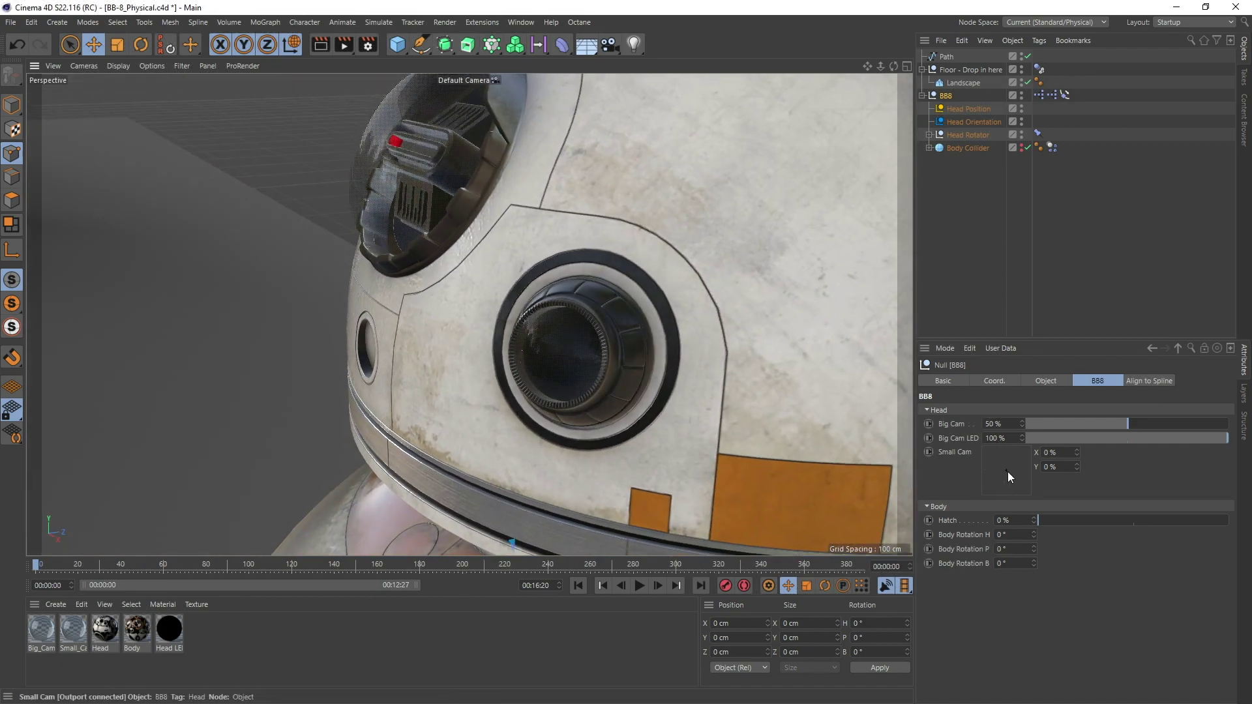
mouse_move(1007, 471)
left_mouse_down()
mouse_move(989, 445)
mouse_move(1016, 447)
mouse_move(1038, 490)
mouse_move(1034, 448)
mouse_move(991, 453)
mouse_move(1015, 456)
mouse_move(999, 458)
mouse_move(1007, 497)
mouse_move(1017, 479)
mouse_move(987, 448)
mouse_move(1012, 473)
mouse_move(997, 476)
mouse_move(1015, 472)
left_mouse_up()
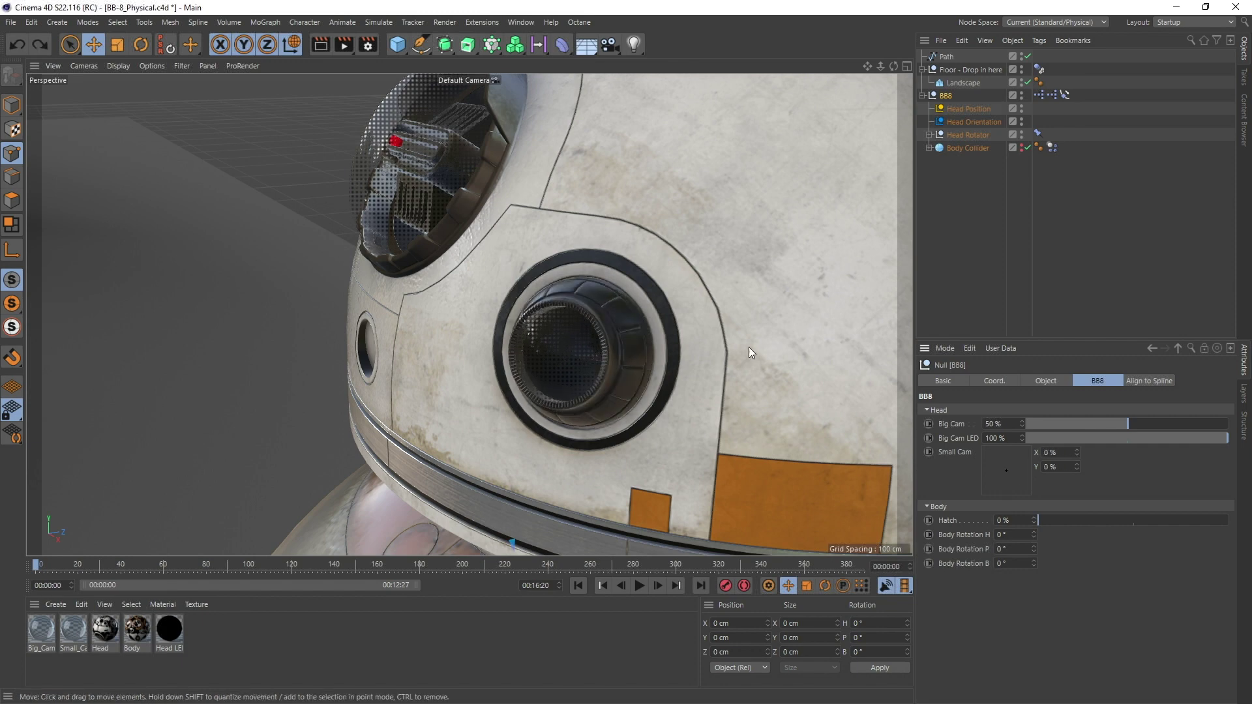
Open BB-8's body hatch with the Hatch slider, inspect it, then close it back to 0%.
scroll(740, 382, "down", 10)
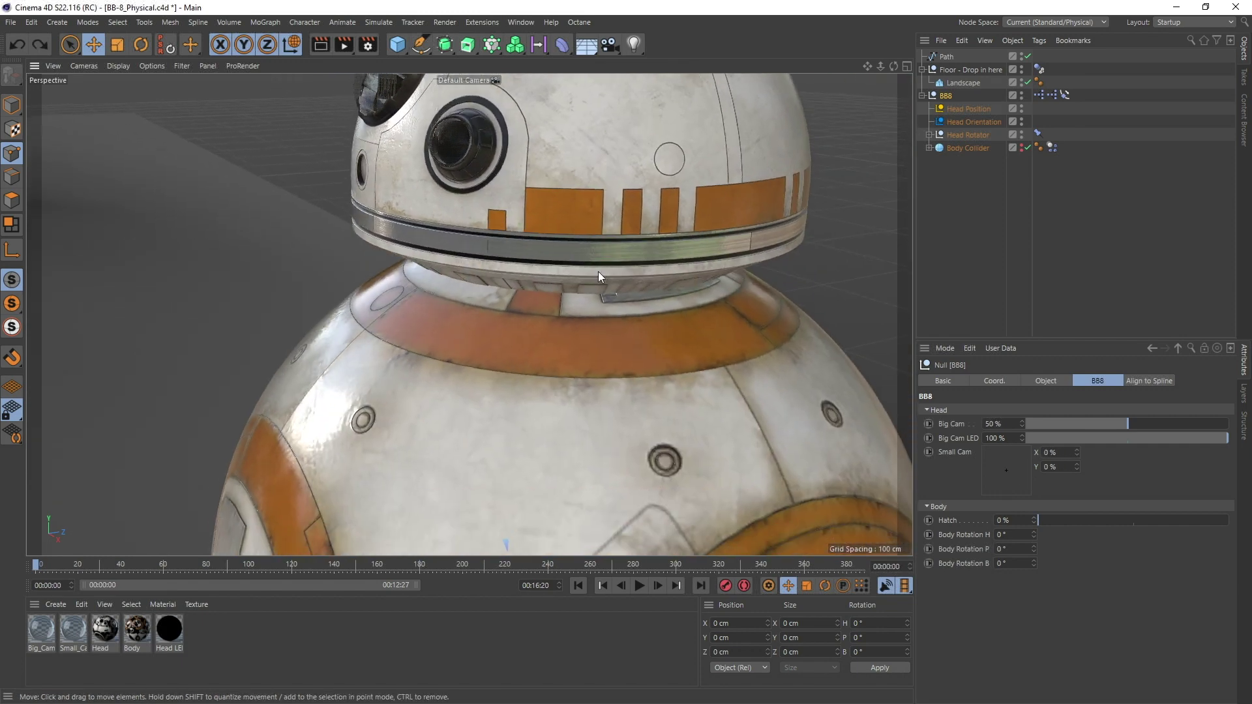
left_click_drag(621, 417, 620, 311, "alt")
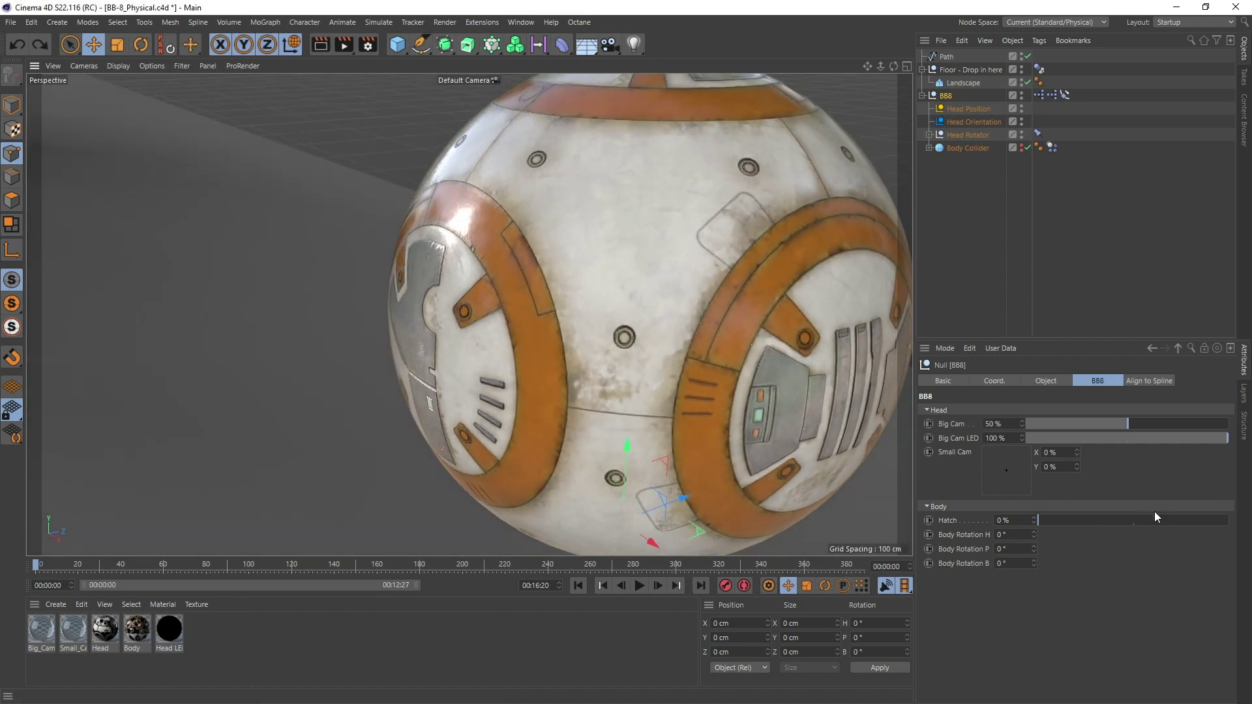
mouse_move(1046, 518)
left_mouse_down()
mouse_move(1201, 526)
mouse_move(1037, 525)
mouse_move(1249, 540)
left_mouse_up()
mouse_move(482, 339)
left_mouse_down("alt")
mouse_move(569, 355)
mouse_move(633, 342)
mouse_move(518, 361)
left_mouse_up("alt")
scroll(520, 354, "up", 3)
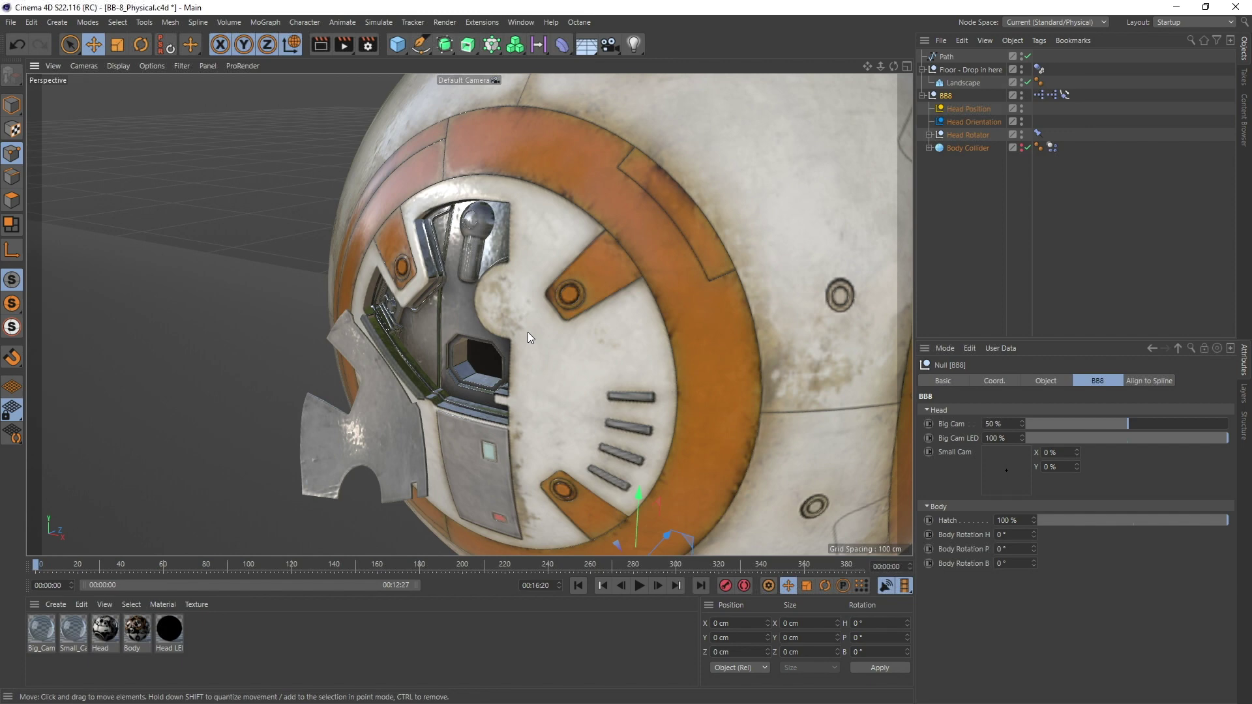
mouse_move(561, 334)
left_mouse_down("alt")
mouse_move(469, 356)
mouse_move(646, 325)
mouse_move(542, 331)
left_mouse_up("alt")
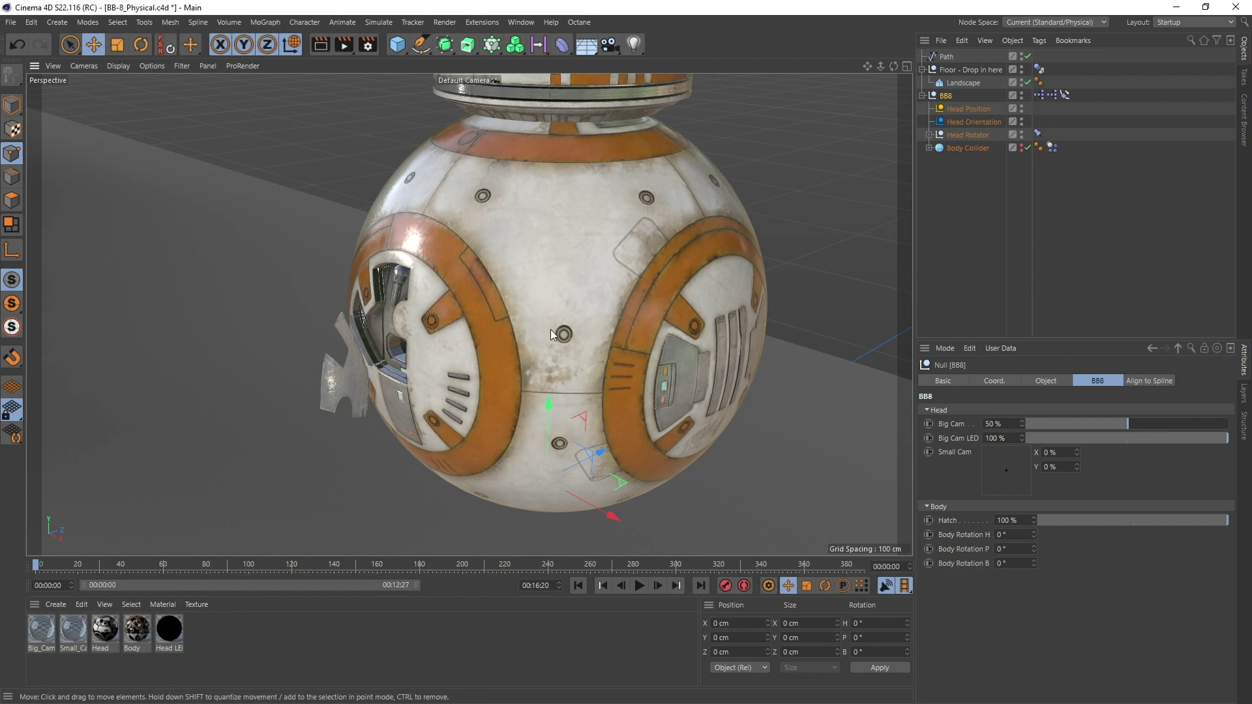
left_click(1038, 520)
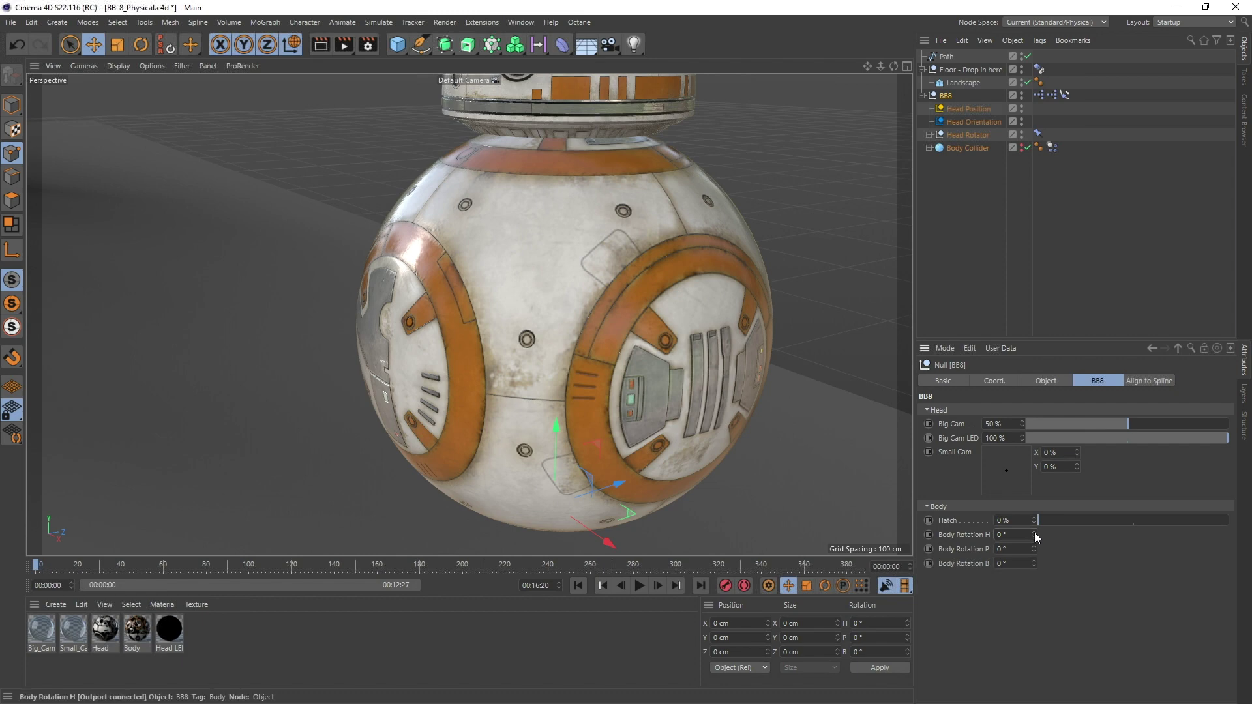
Spin the body with the Body Rotation controls, then reset Body Rotation H to 0°.
mouse_move(1034, 533)
left_mouse_down()
mouse_move(1018, 536)
mouse_move(1042, 533)
mouse_move(1047, 561)
mouse_move(1027, 549)
left_mouse_up()
double_click(1008, 535)
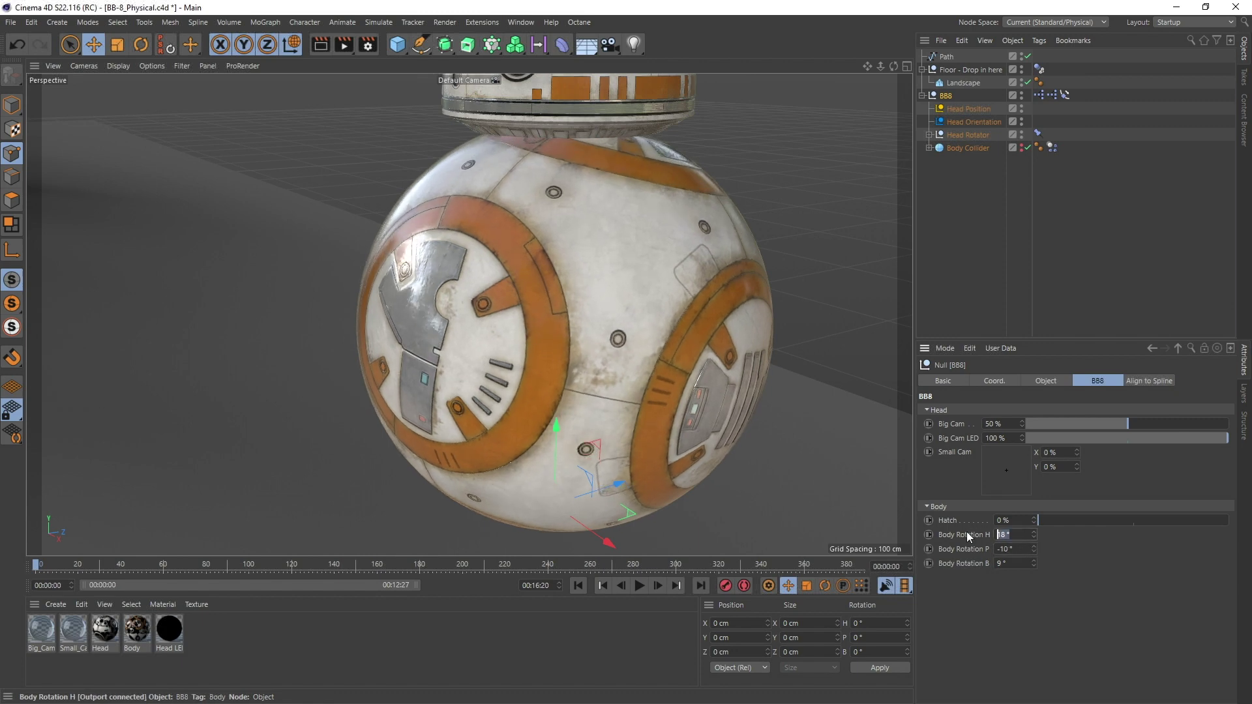
type("0")
key("Return")
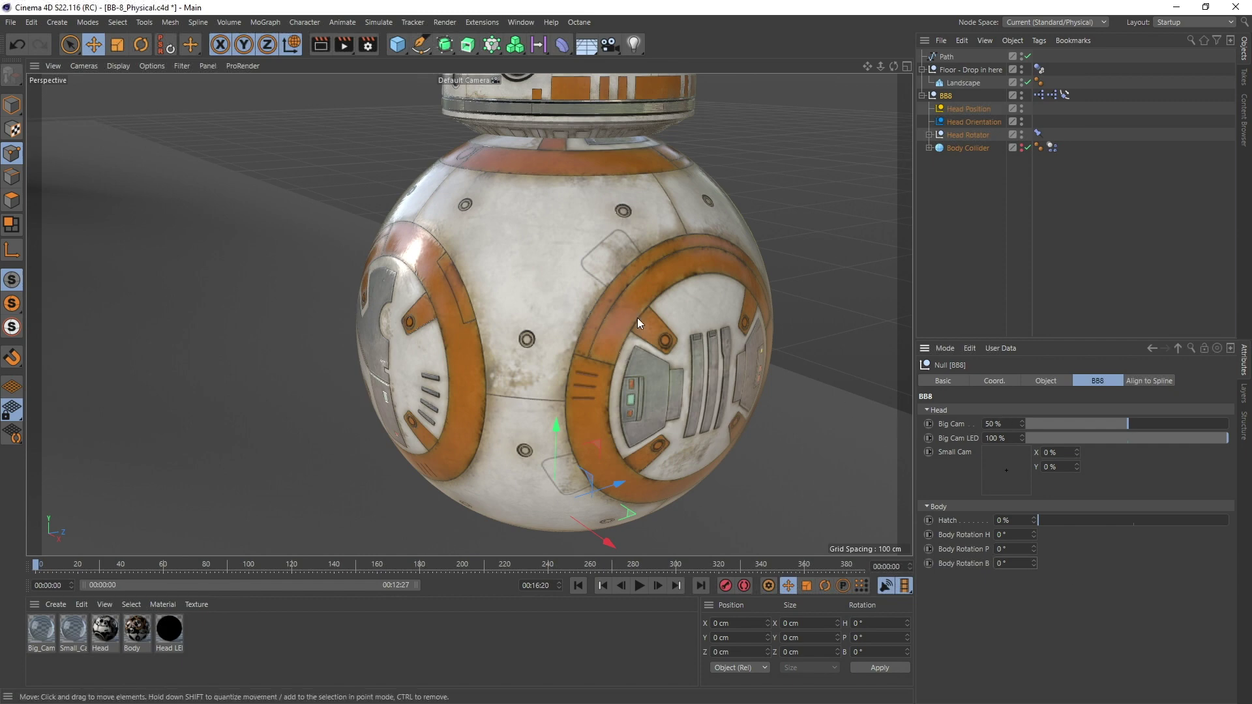
scroll(605, 280, "down", 5)
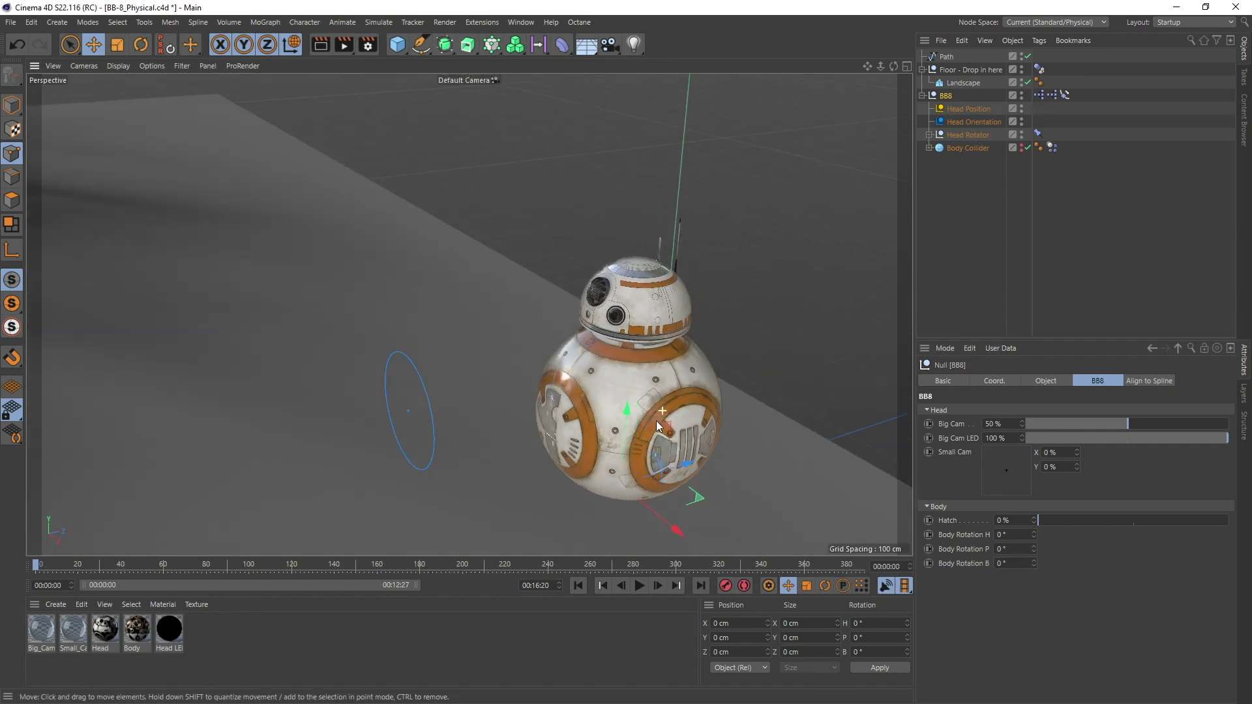
Move the Head Position target so BB-8's head follows it.
scroll(658, 410, "up", 3)
scroll(653, 400, "down", 3)
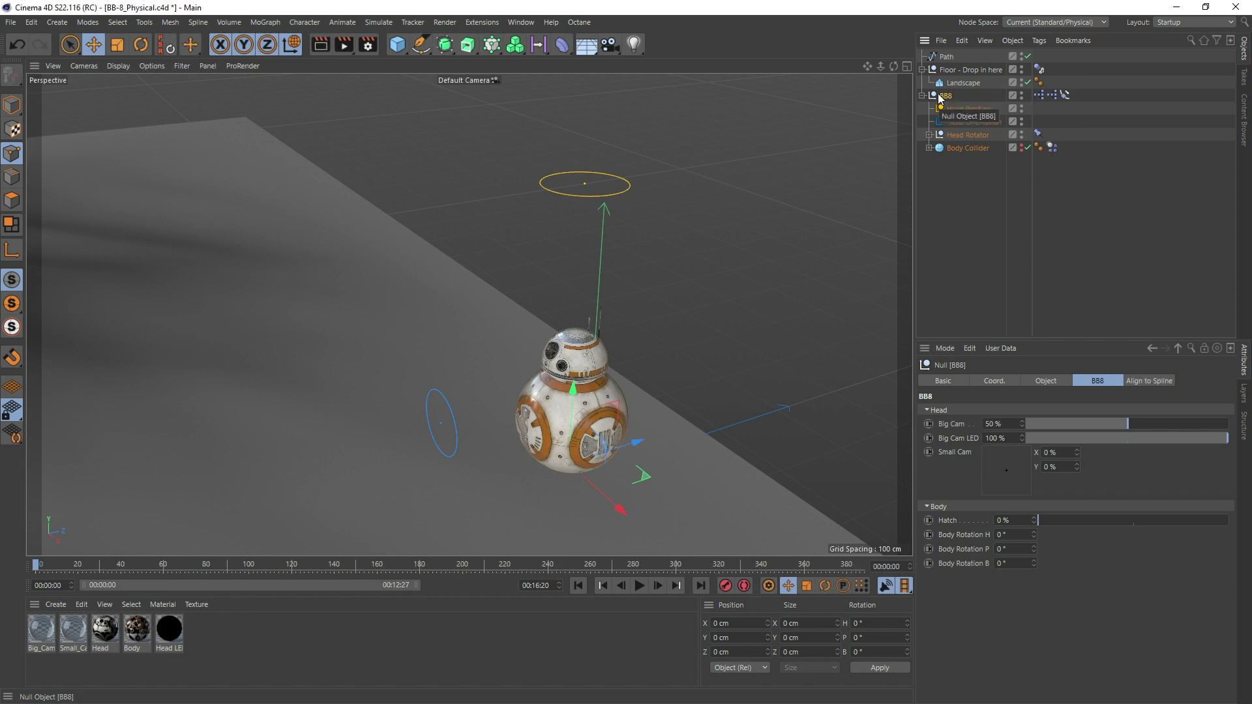
left_click(968, 109)
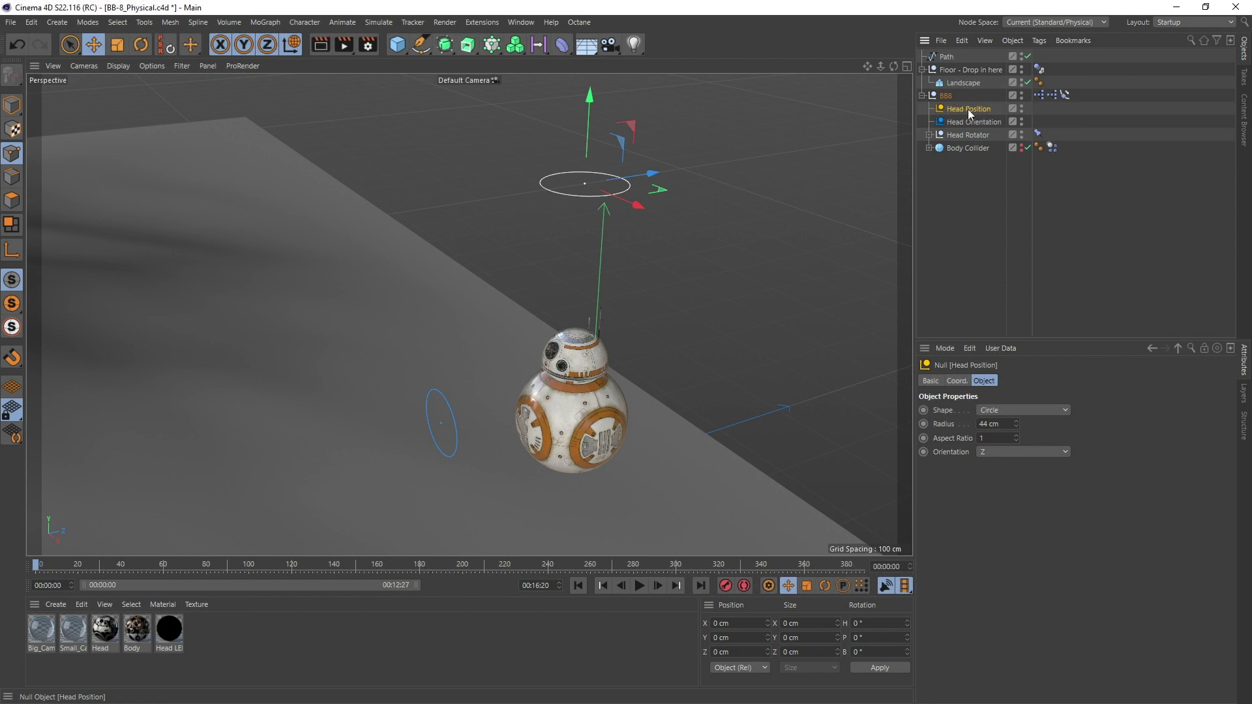
left_click(958, 122)
mouse_move(662, 191)
left_mouse_down()
mouse_move(619, 302)
mouse_move(707, 236)
mouse_move(626, 232)
mouse_move(659, 191)
mouse_move(733, 234)
mouse_move(607, 228)
mouse_move(630, 154)
mouse_move(760, 221)
mouse_move(625, 252)
mouse_move(627, 179)
mouse_move(613, 230)
mouse_move(671, 194)
mouse_move(680, 210)
mouse_move(645, 194)
left_mouse_up()
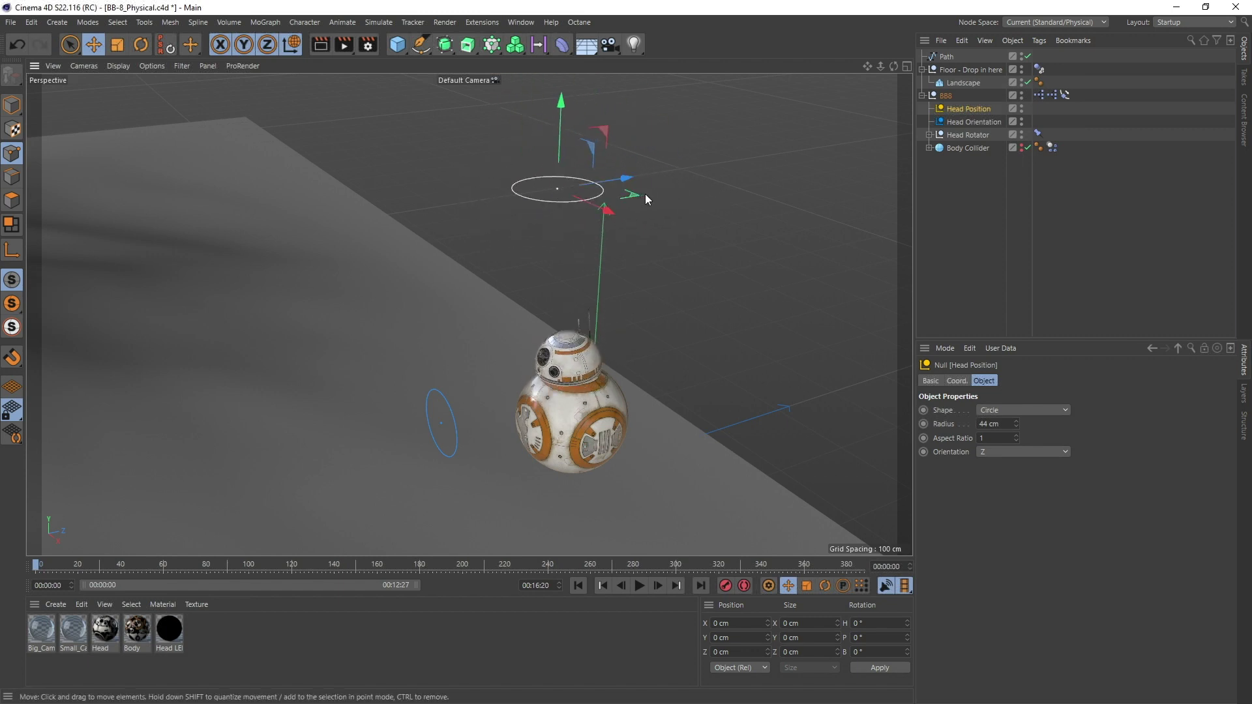
Drag the Head Orientation target across the landscape, leaving it just beside BB-8.
left_click(965, 122)
left_click_drag(563, 388, 522, 449, "alt")
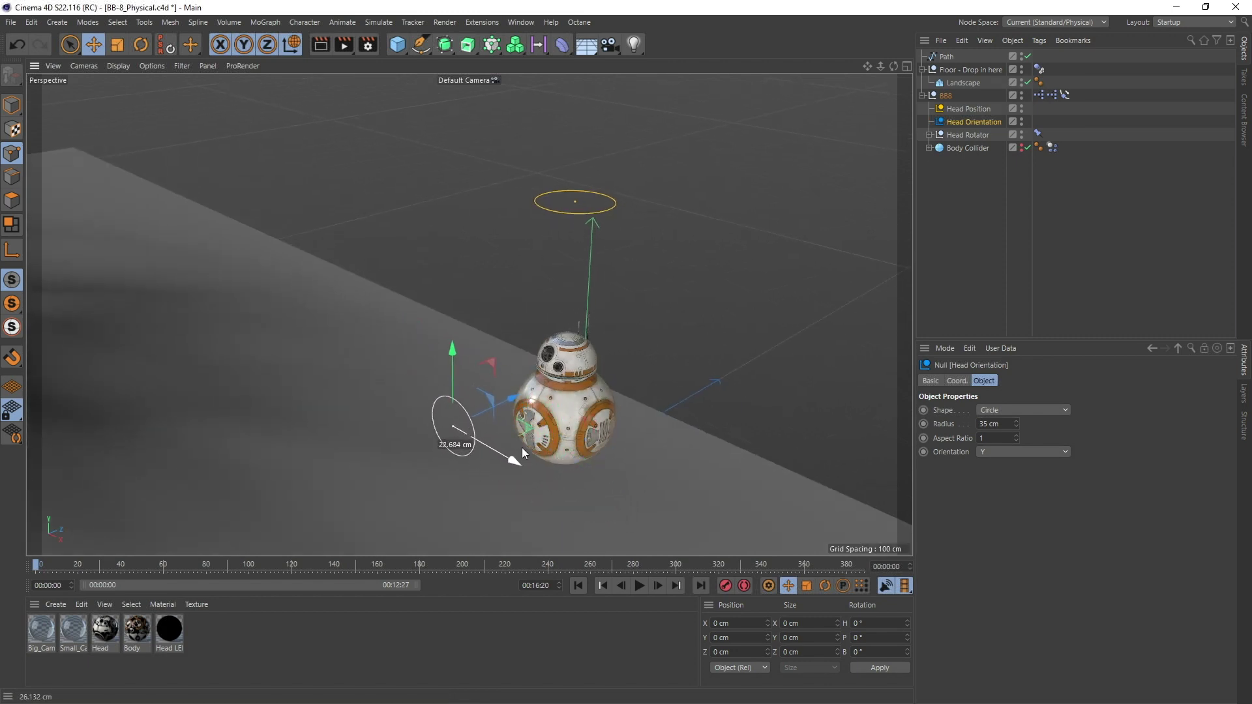
scroll(565, 388, "down", 5)
left_click_drag(409, 437, 489, 414, "alt")
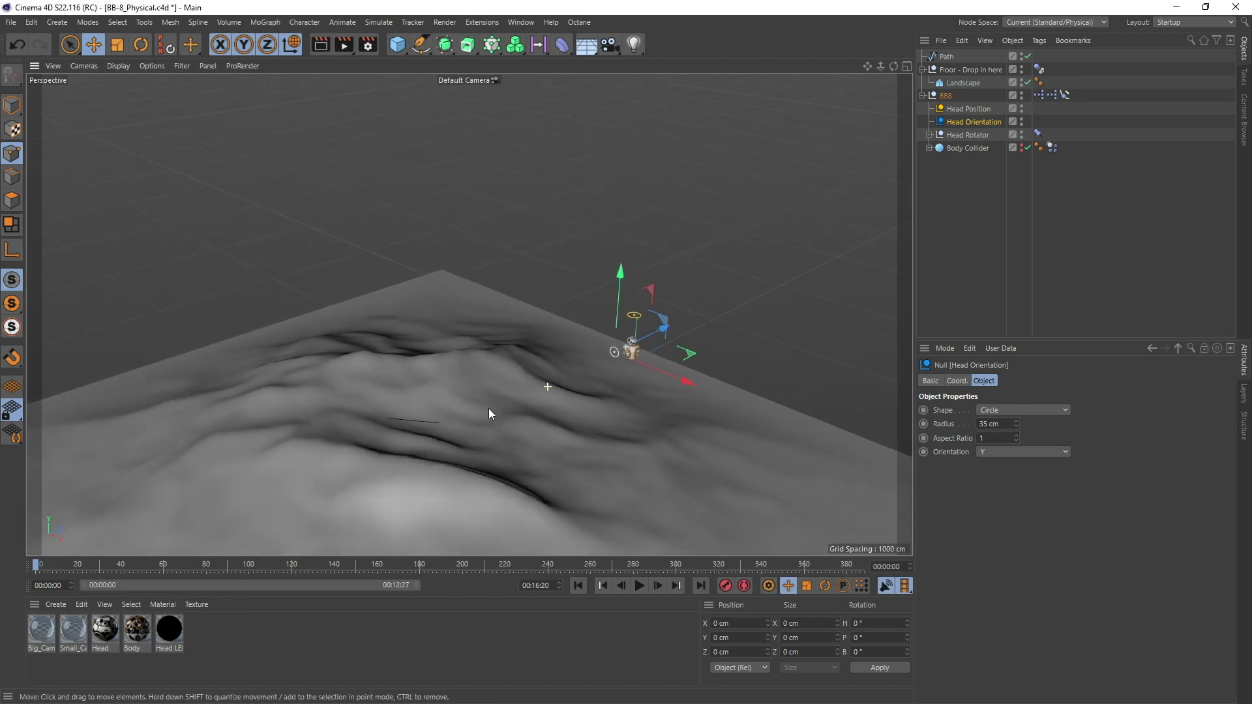
left_click_drag(690, 358, 279, 275)
left_click_drag(342, 300, 556, 320, "alt")
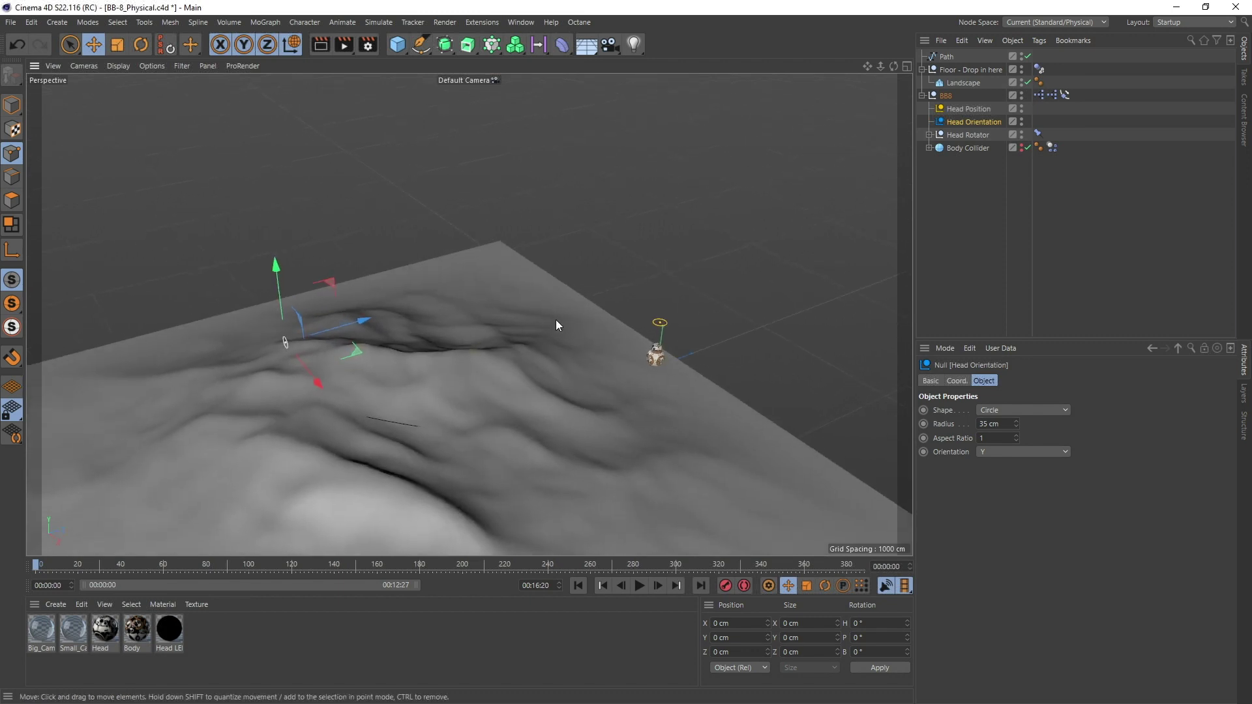
left_click_drag(390, 382, 475, 358, "alt")
left_click_drag(345, 410, 456, 369)
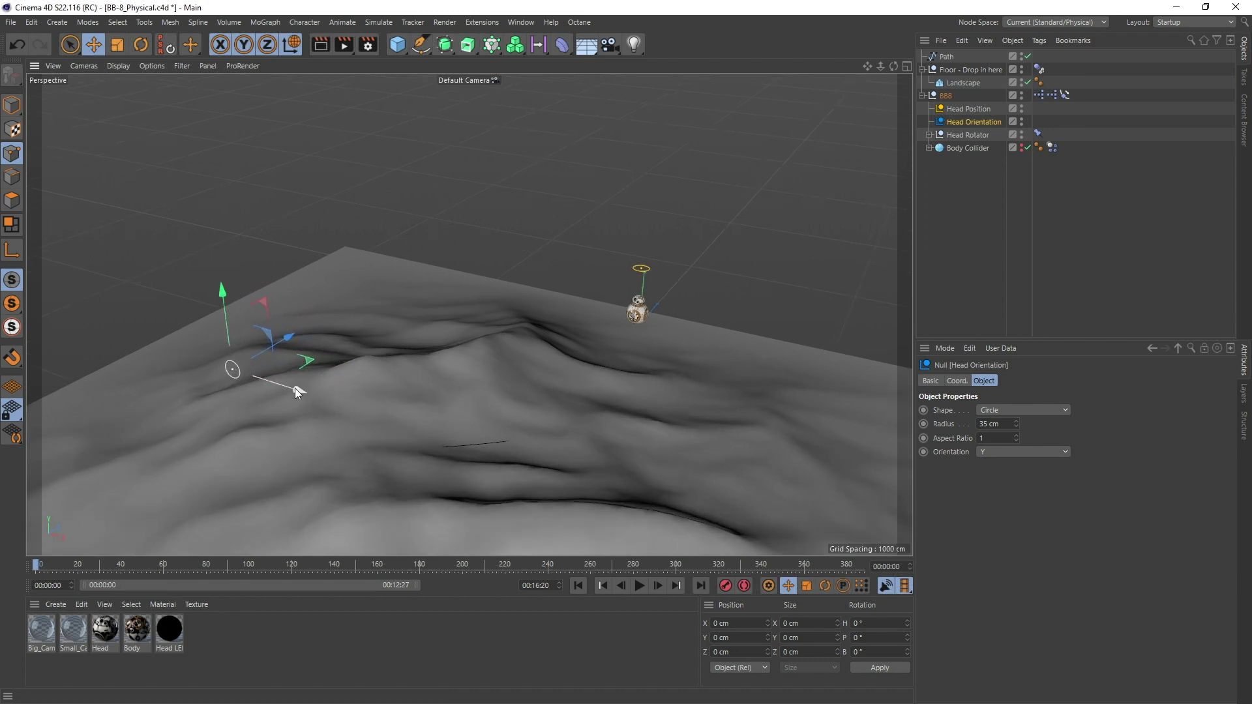
left_click_drag(300, 388, 326, 408)
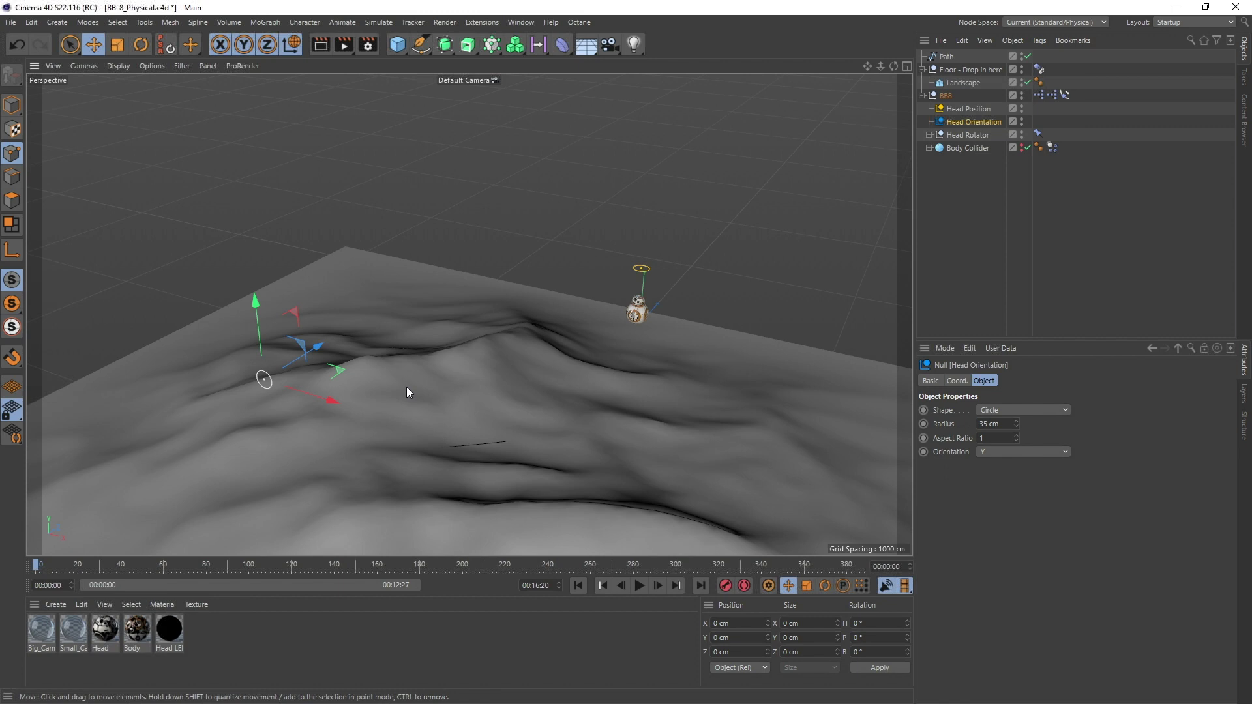
left_click_drag(305, 409, 479, 358)
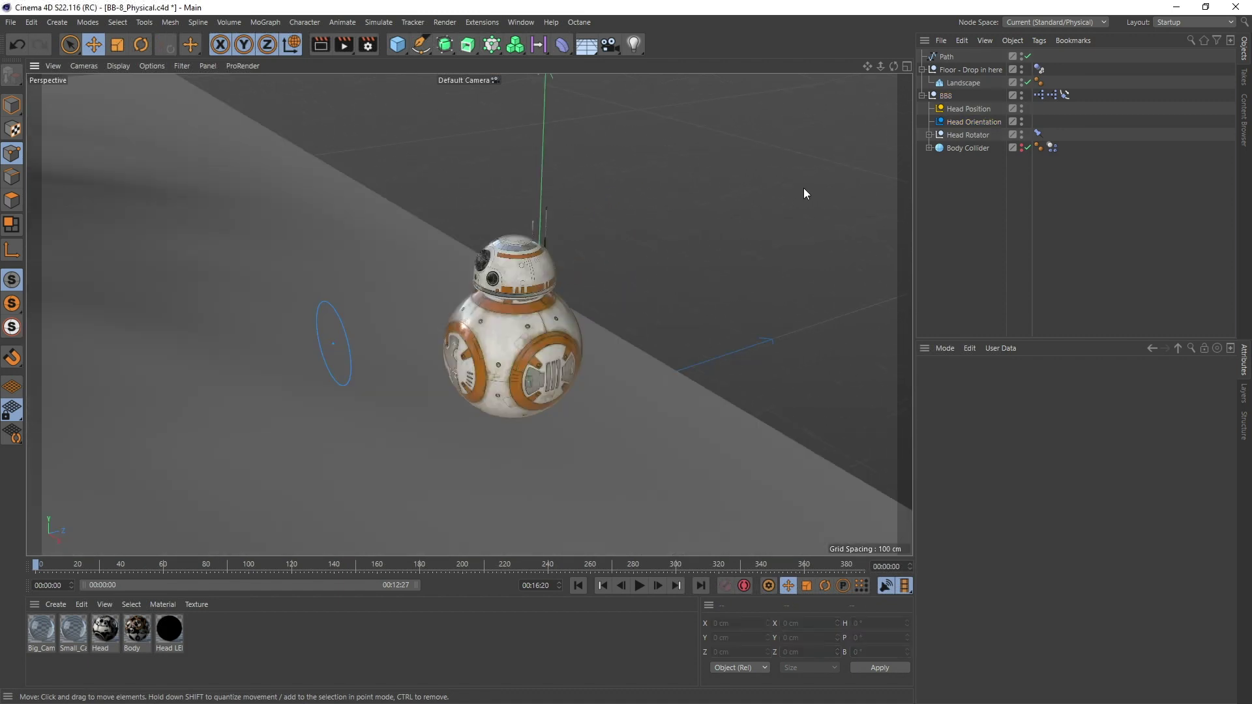
left_click(1065, 95)
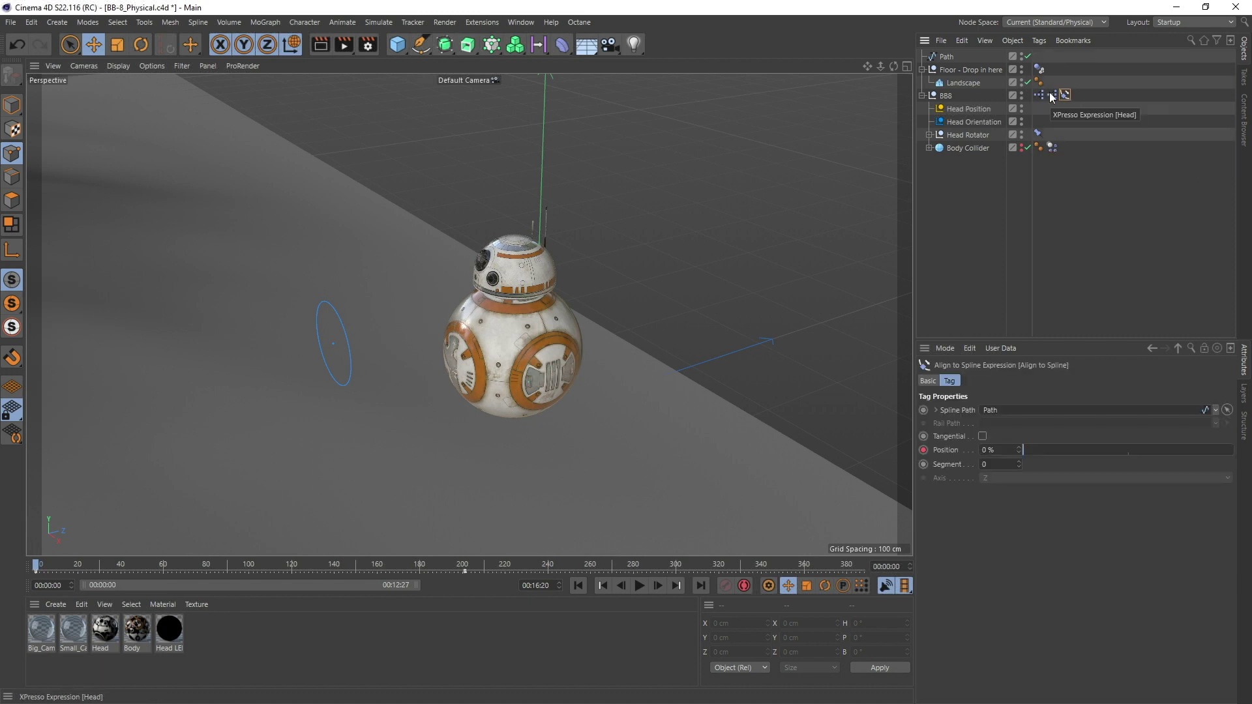
left_click(1051, 148)
left_click(1083, 381)
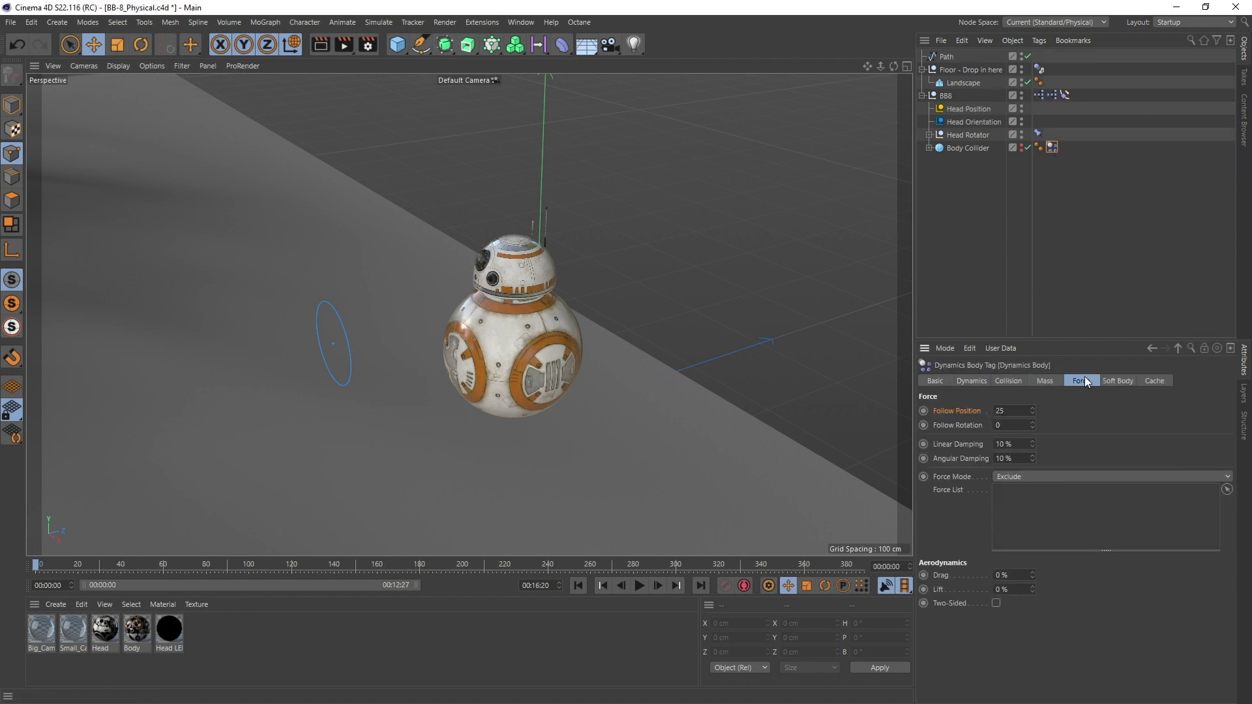
left_click(972, 210)
key("h")
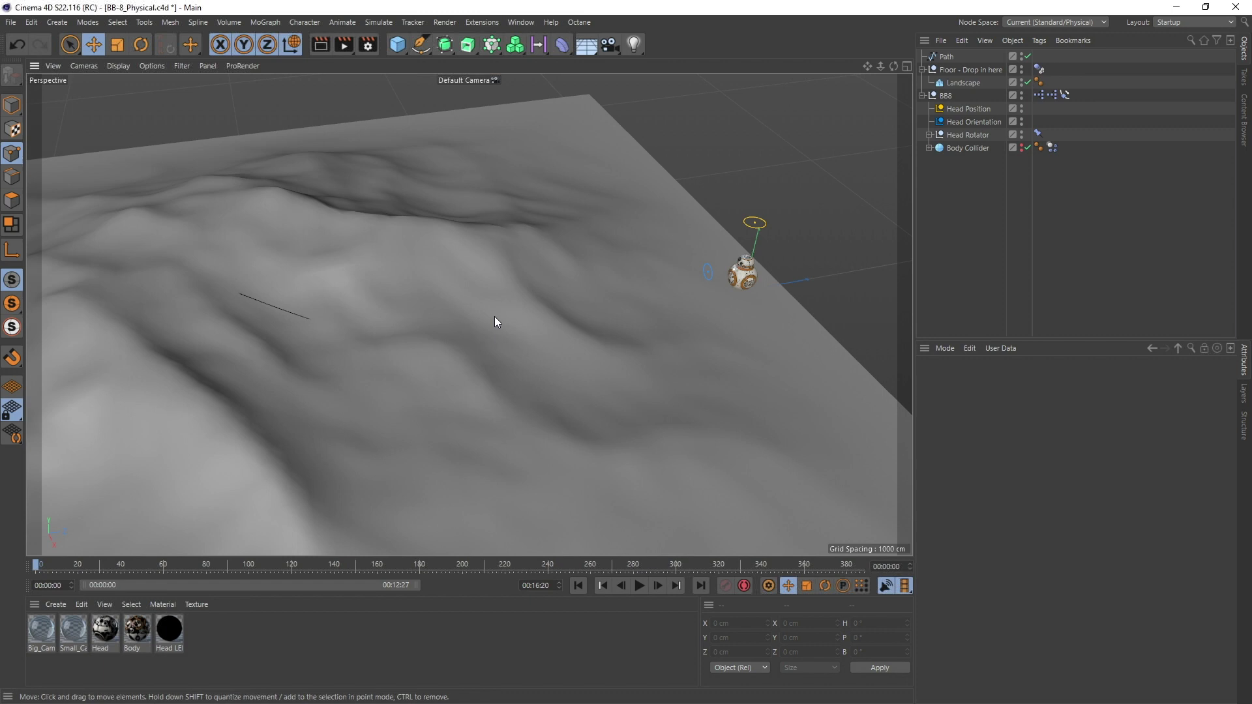
middle_click_drag(569, 305, 526, 291, "alt")
left_click_drag(527, 291, 659, 279, "alt")
scroll(621, 299, "up", 3)
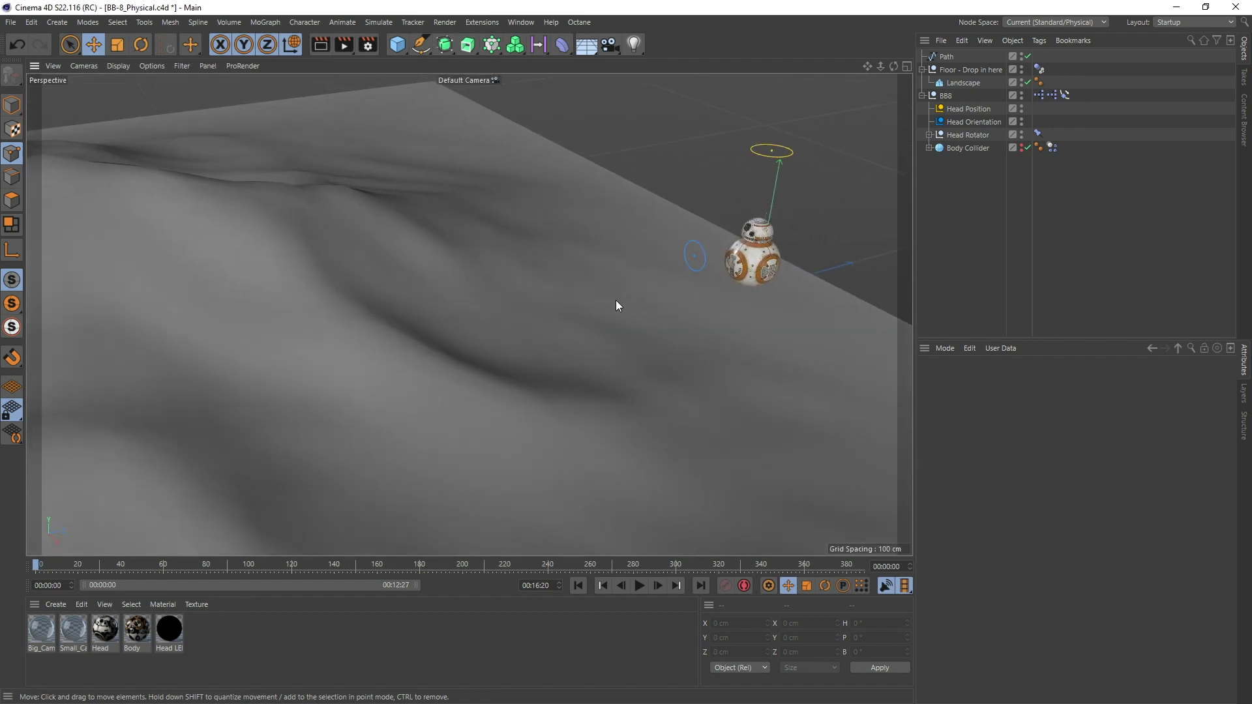
Play the animation to watch BB-8 roll, then stop and return to the start.
left_click(639, 587)
scroll(530, 392, "down", 3)
left_click_drag(529, 393, 672, 377, "alt")
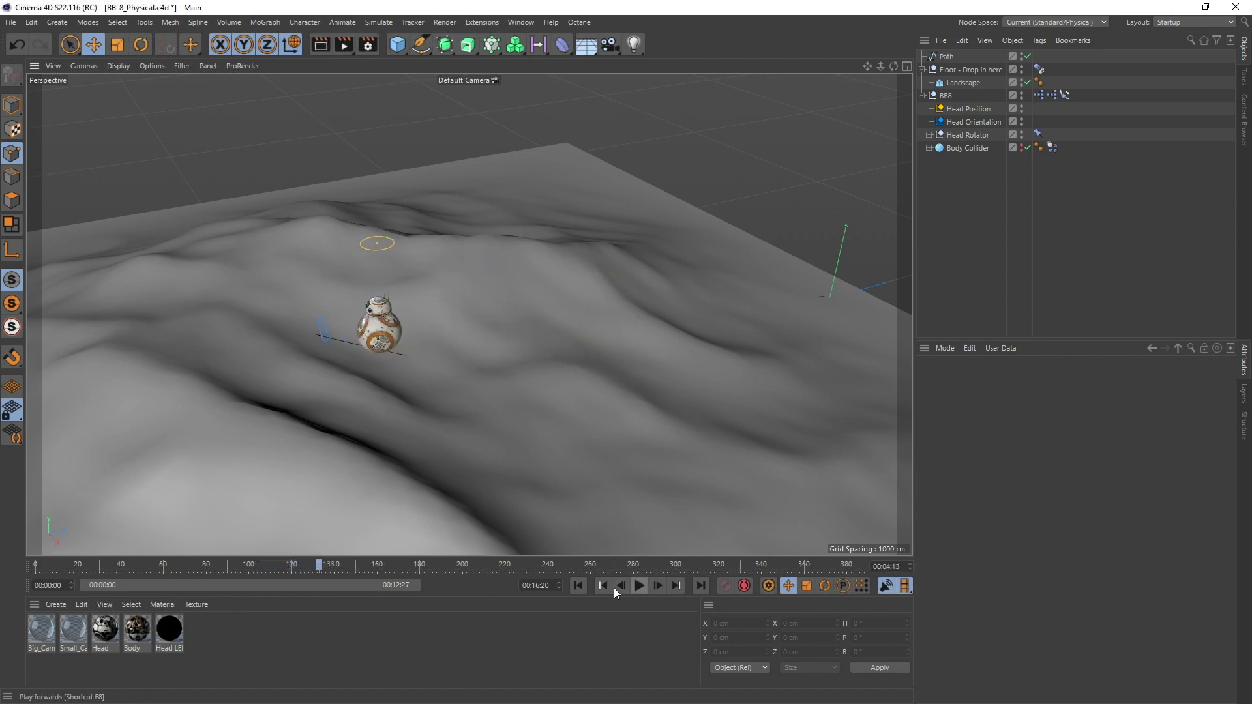
left_click(578, 586)
scroll(640, 345, "up", 10)
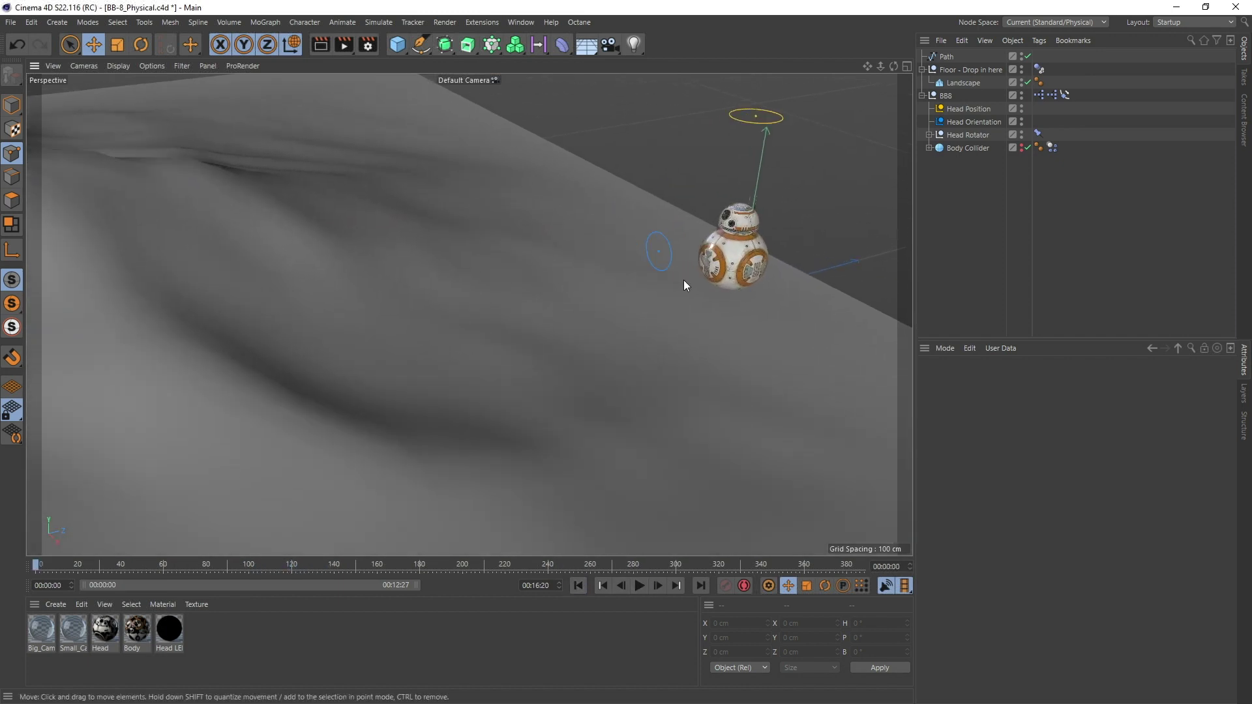
scroll(641, 349, "up", 1)
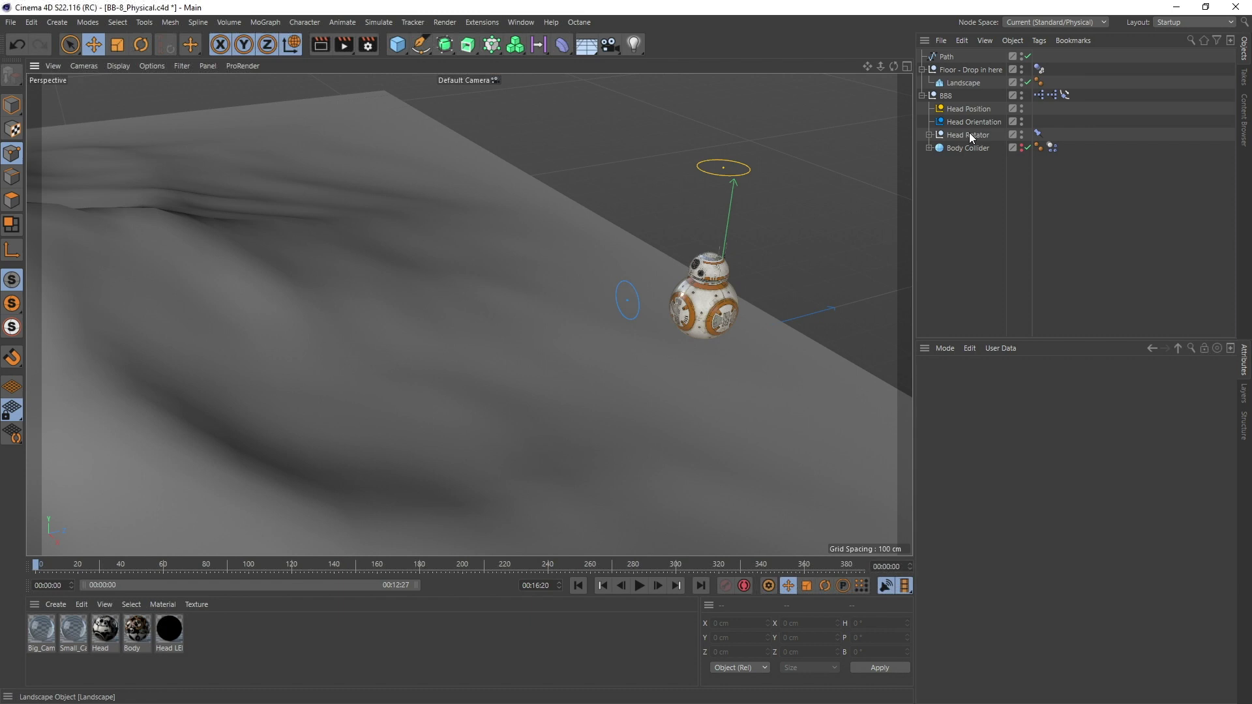
Add a flat cube about 501 cm long and tilt it to roughly -27° as a ramp in BB-8's path.
left_click(397, 44)
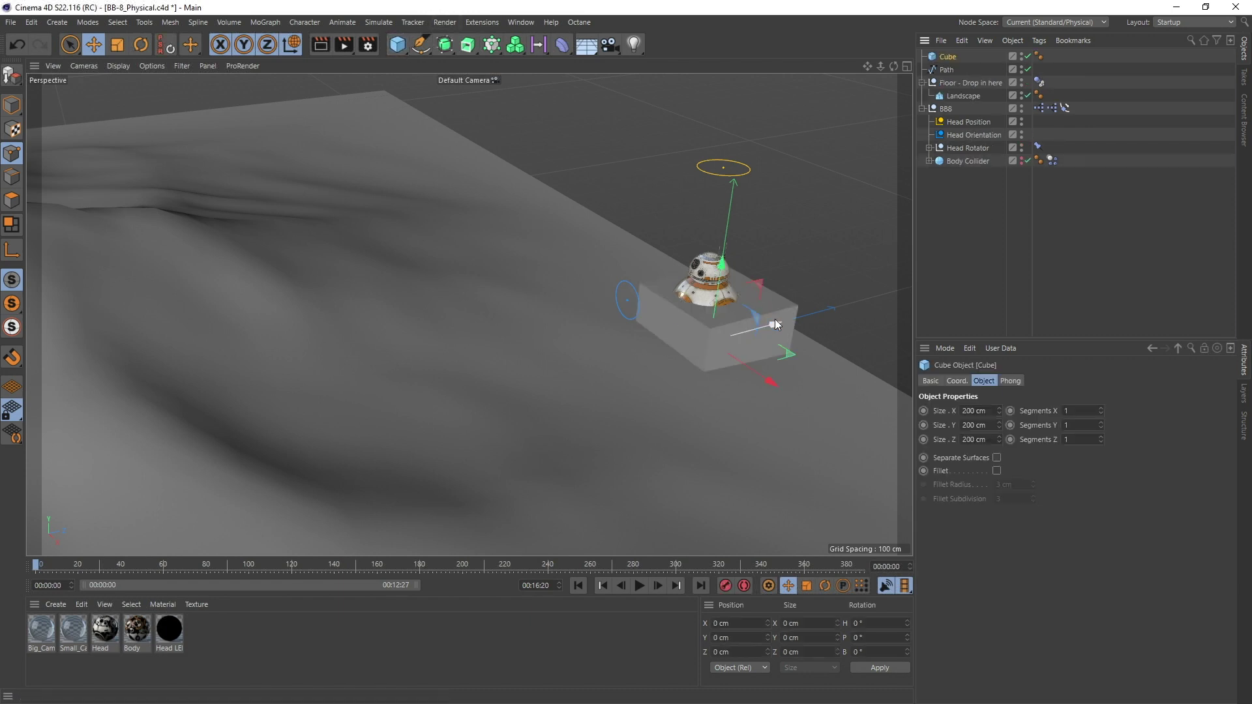
left_click_drag(668, 354, 678, 350)
left_click(12, 104)
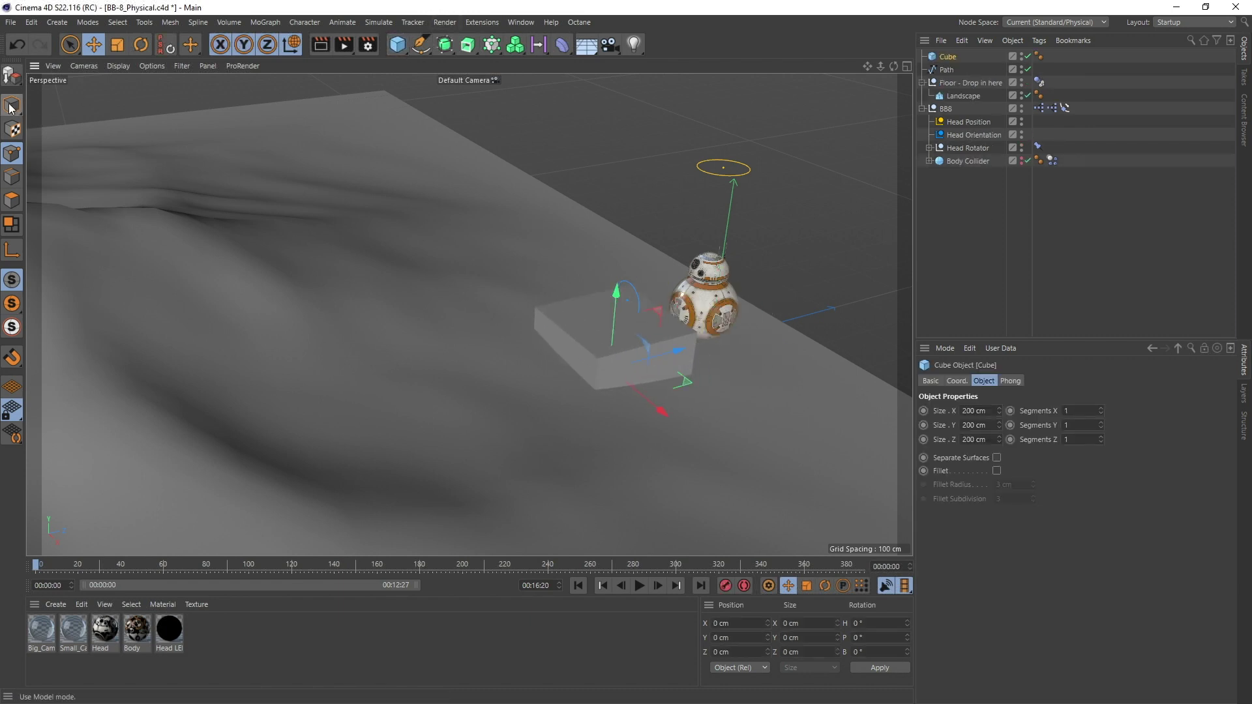
left_click_drag(643, 394, 731, 468)
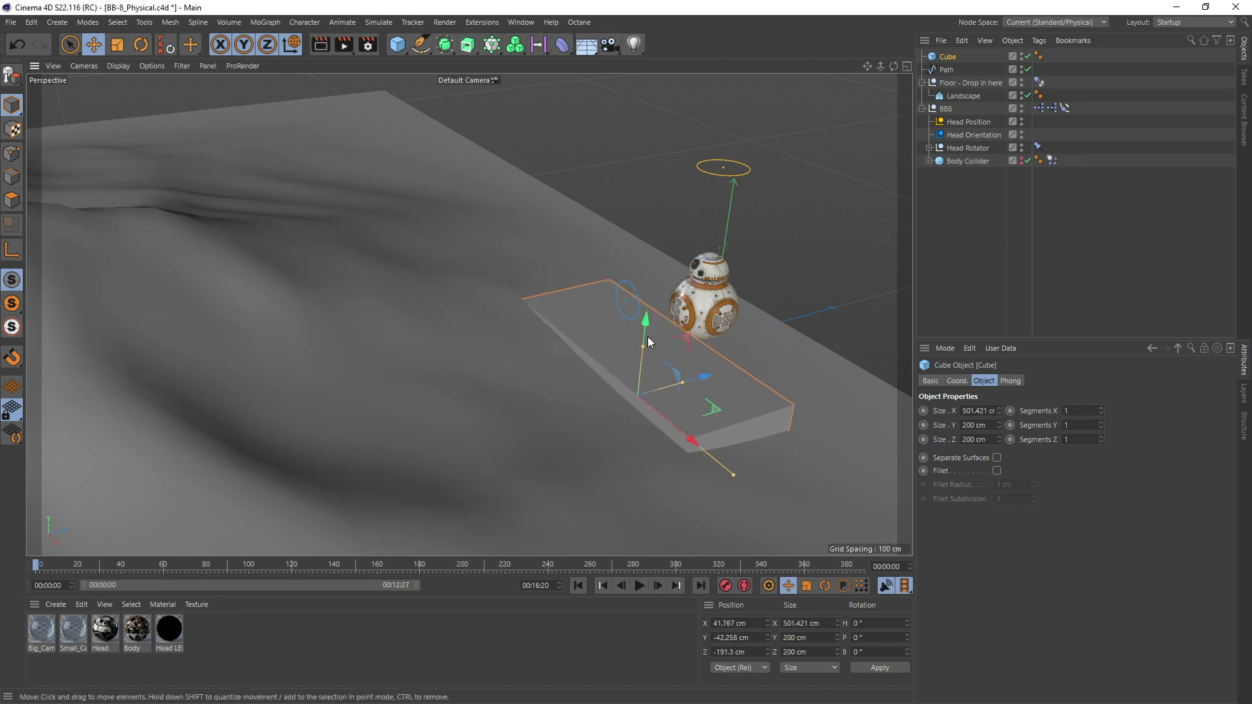
left_click_drag(647, 336, 613, 288)
key("r")
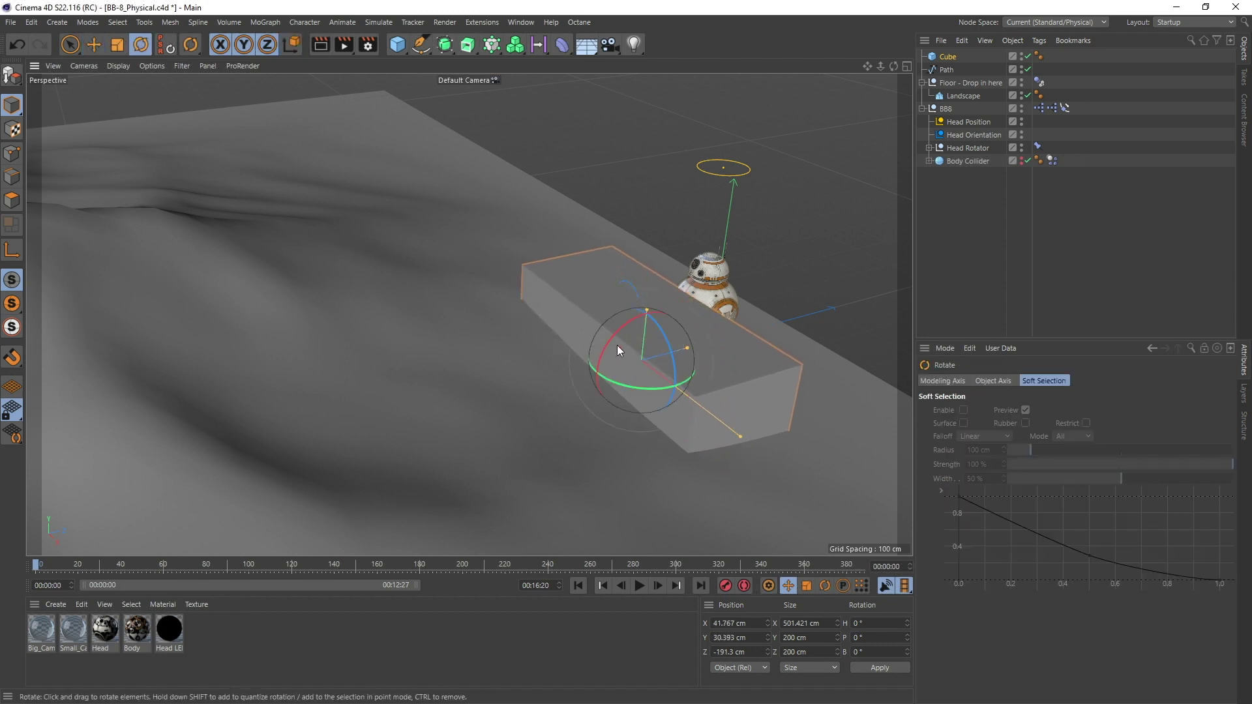
left_click_drag(617, 351, 628, 322)
key("e")
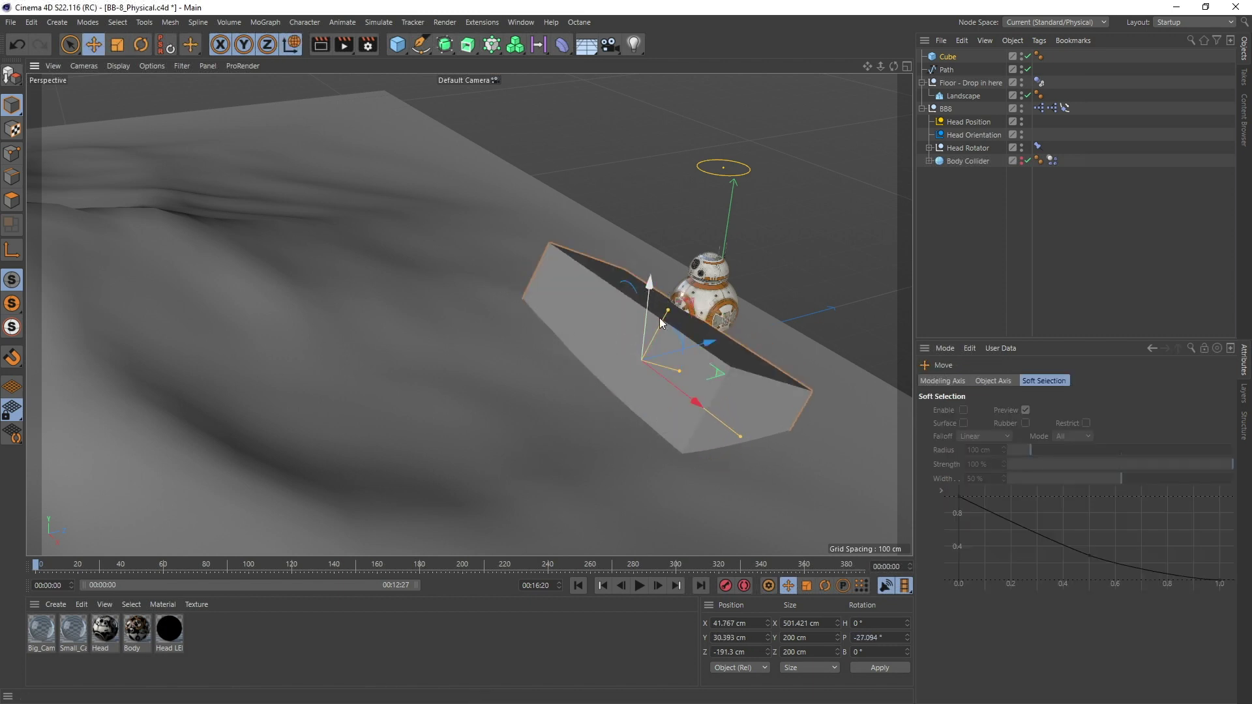
left_click_drag(695, 402, 652, 328)
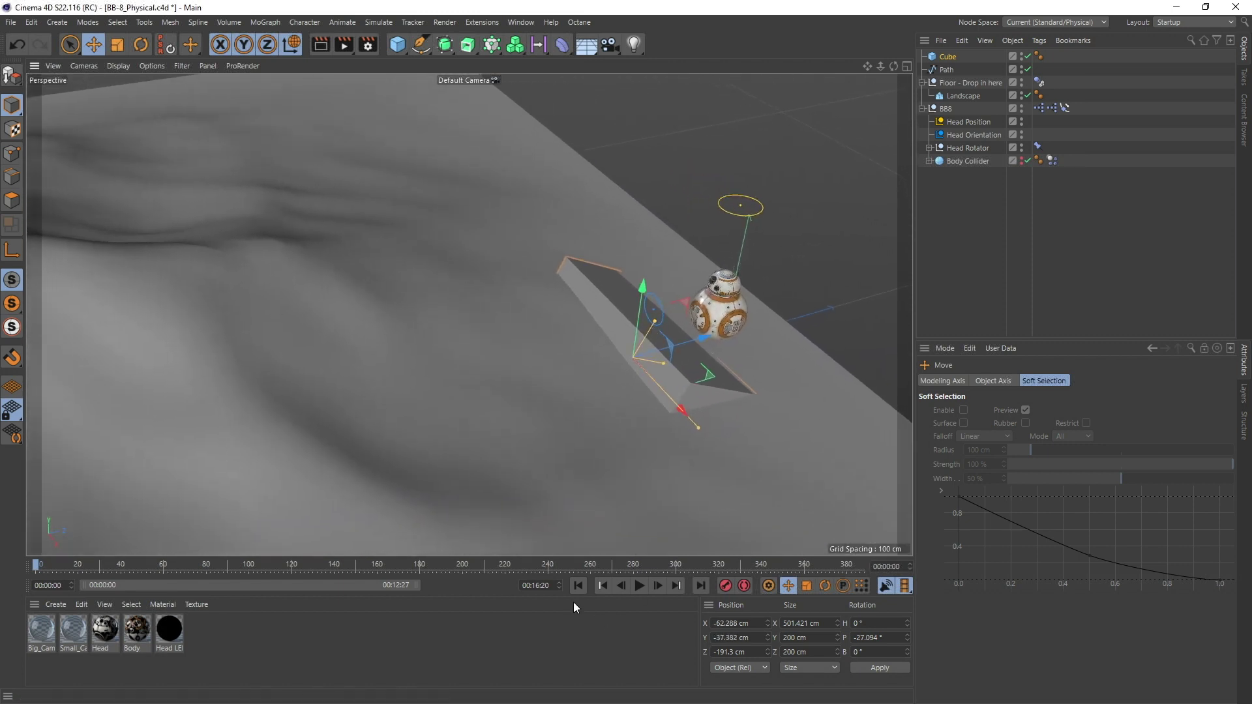
Play the animation to test the ramp, rewind, and select the Floor - Drop in here group.
left_click(638, 585)
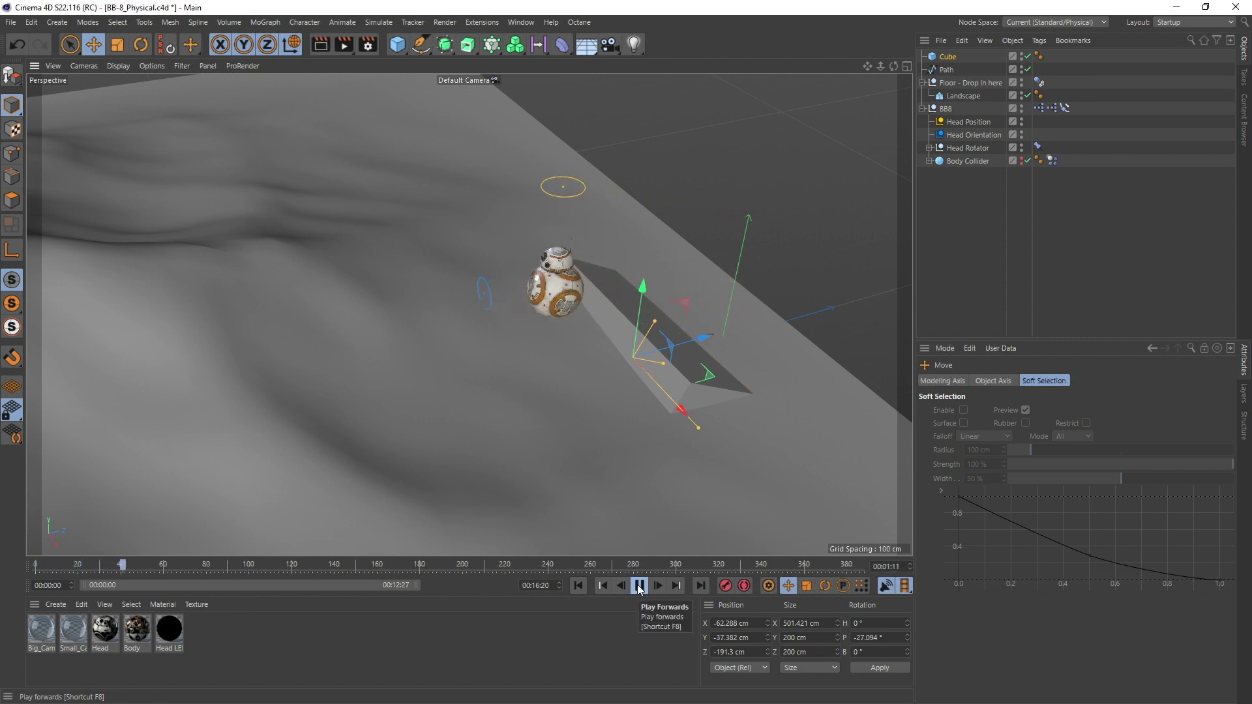
left_click(639, 585)
left_click(578, 585)
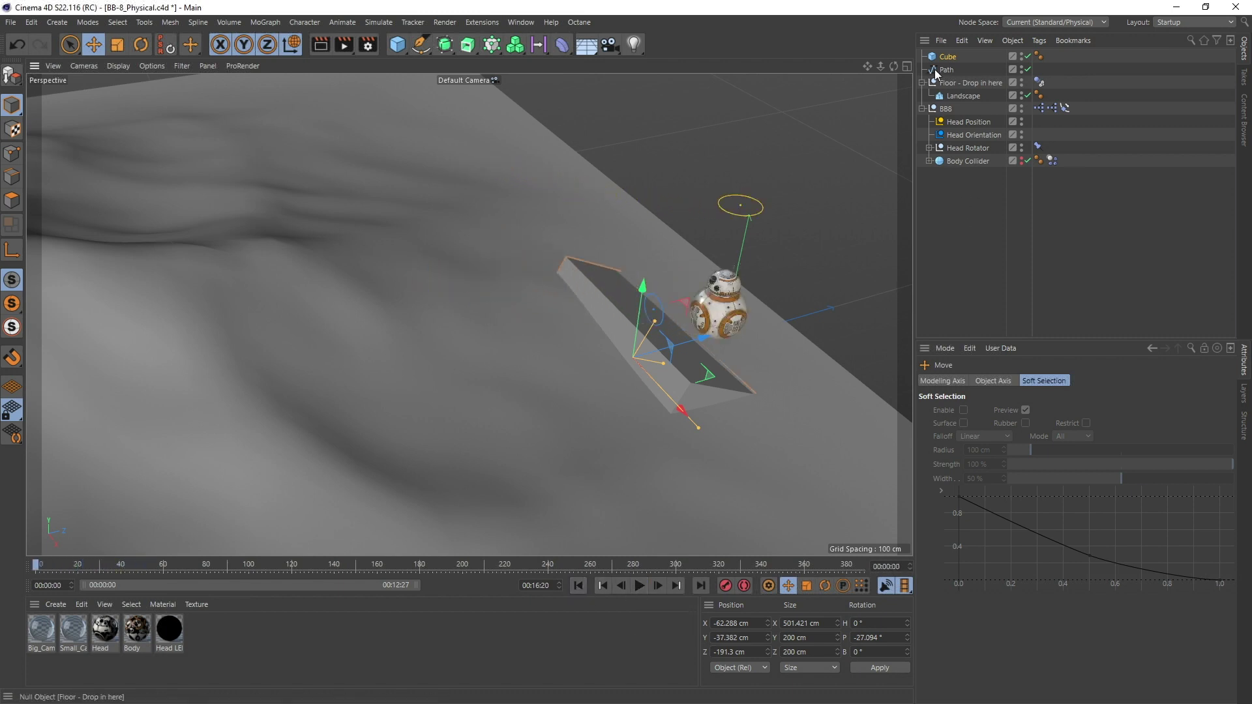
left_click(957, 83)
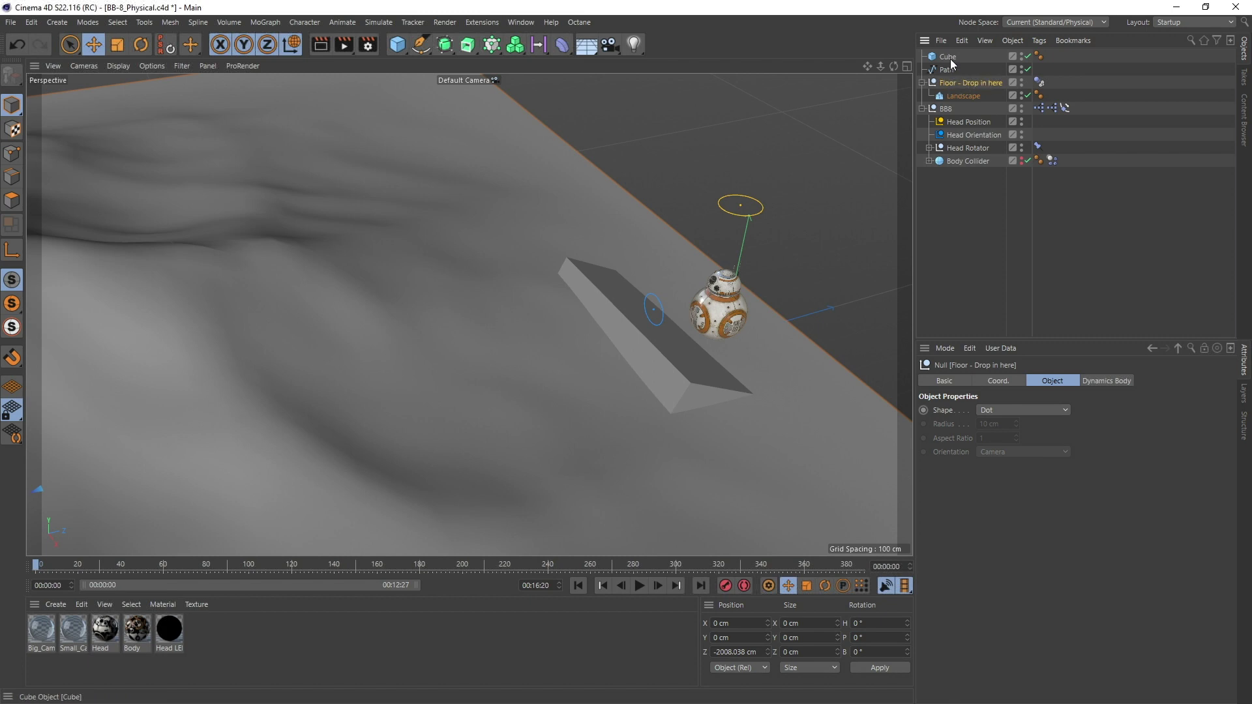
Put the Cube inside the Floor - Drop in here group and play the animation to test it.
left_click_drag(948, 56, 965, 82)
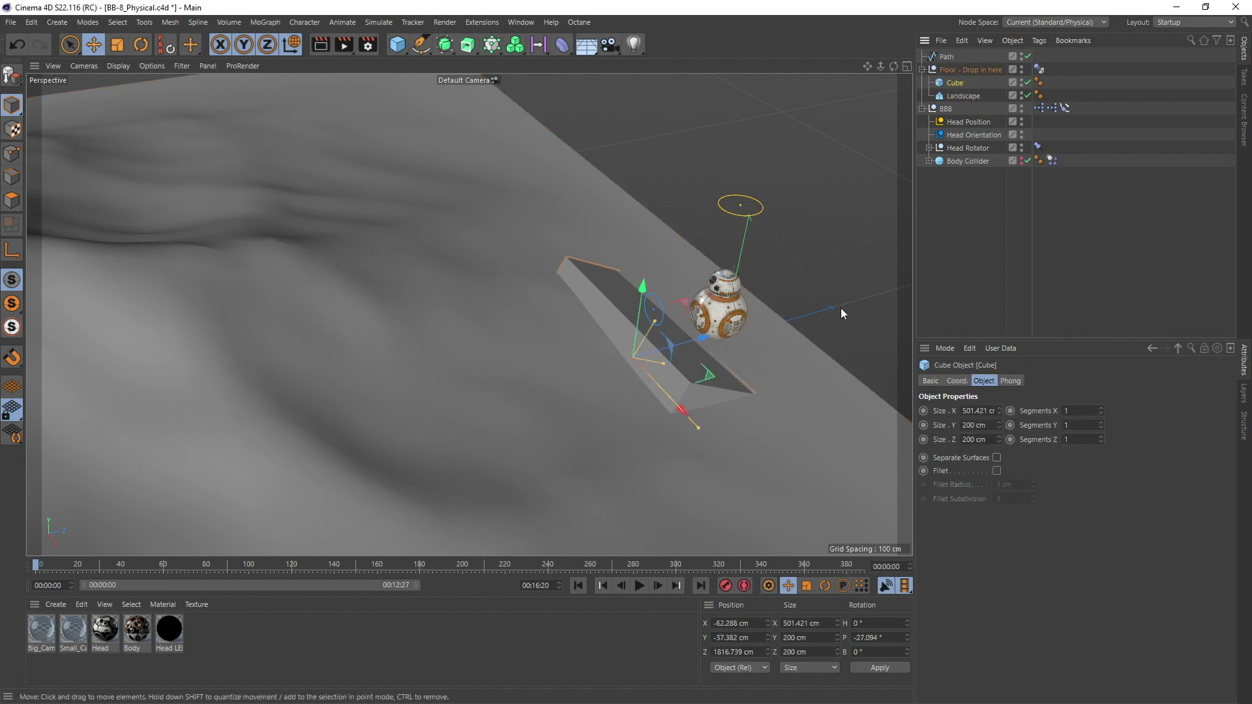
left_click(965, 210)
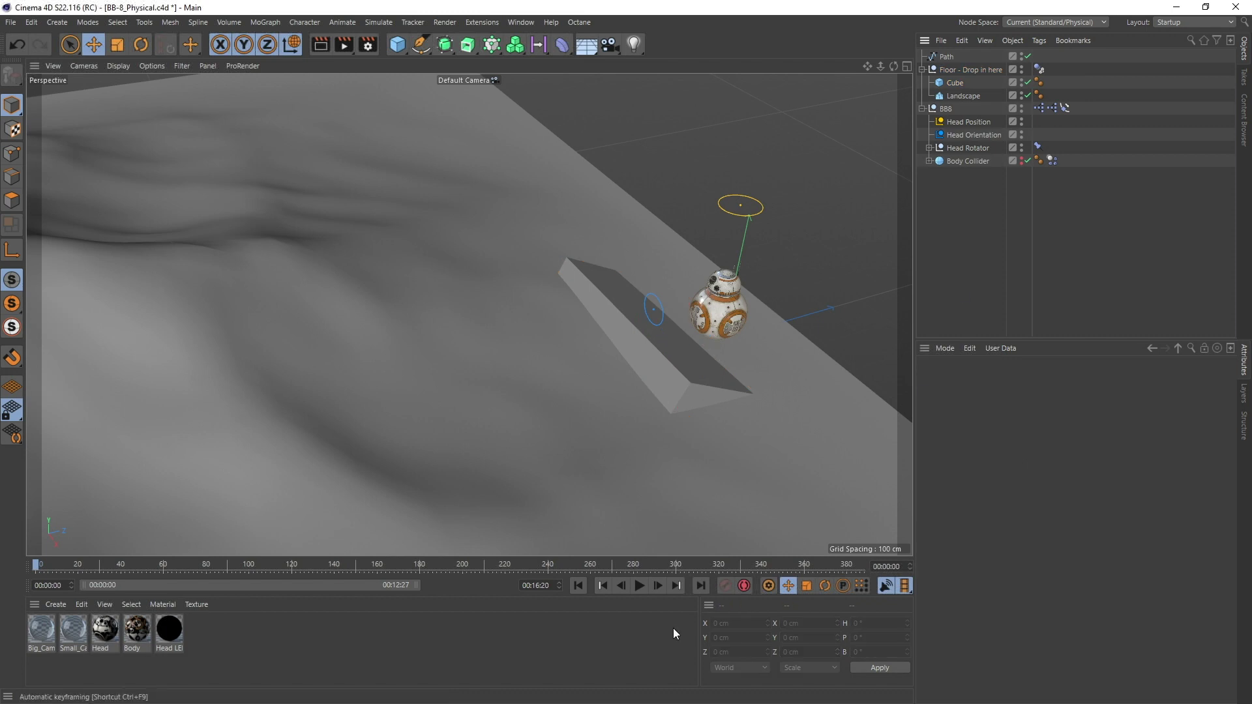
left_click(639, 586)
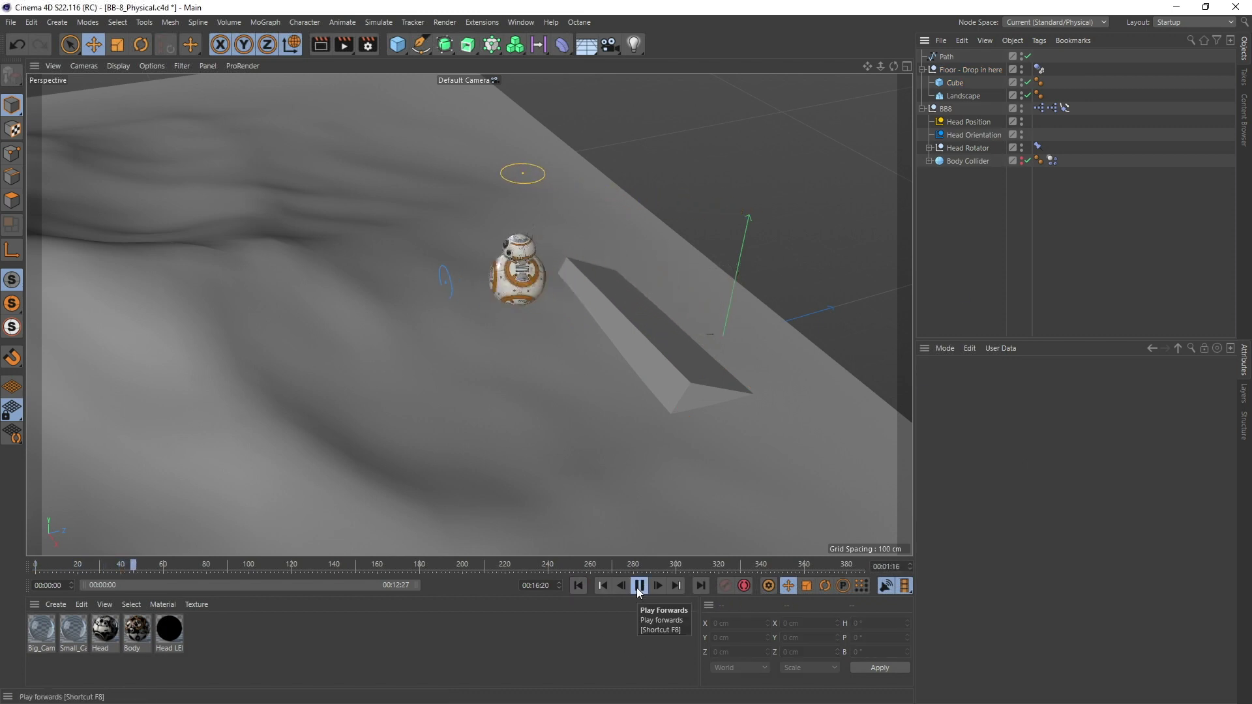
left_click(578, 586)
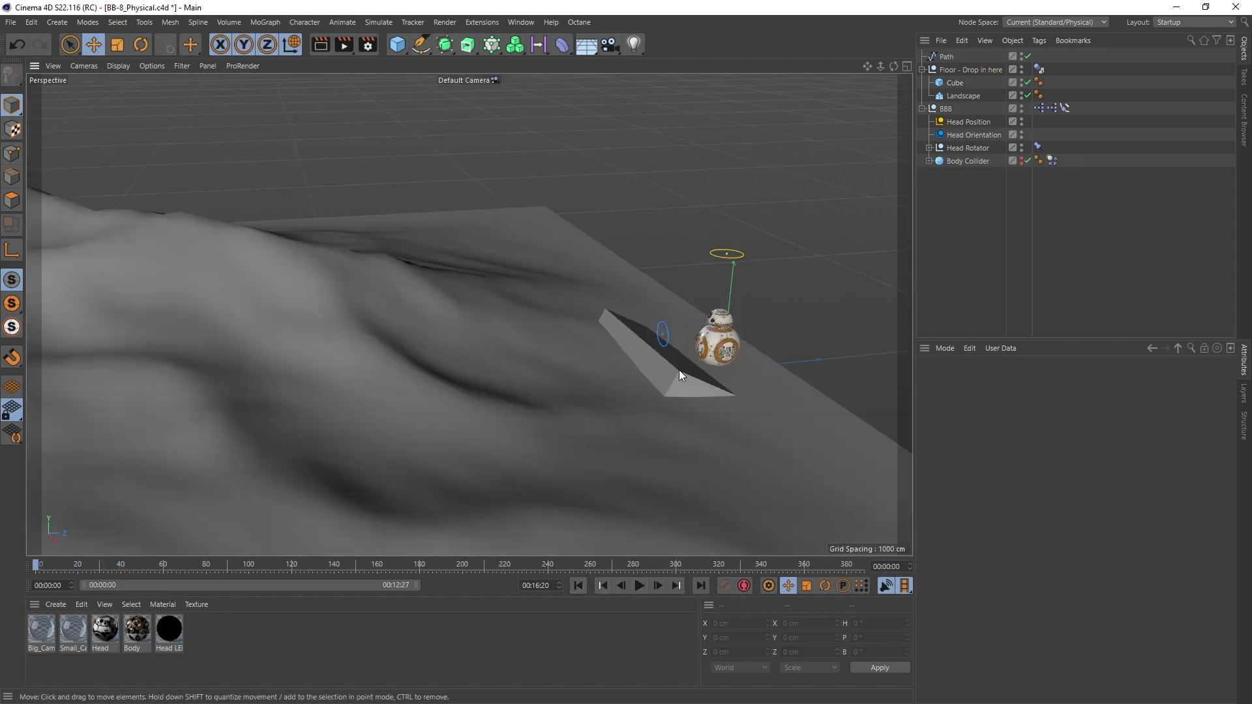
Replay the animation, rewind to the first frame, and delete the Cube ramp.
left_click(639, 586)
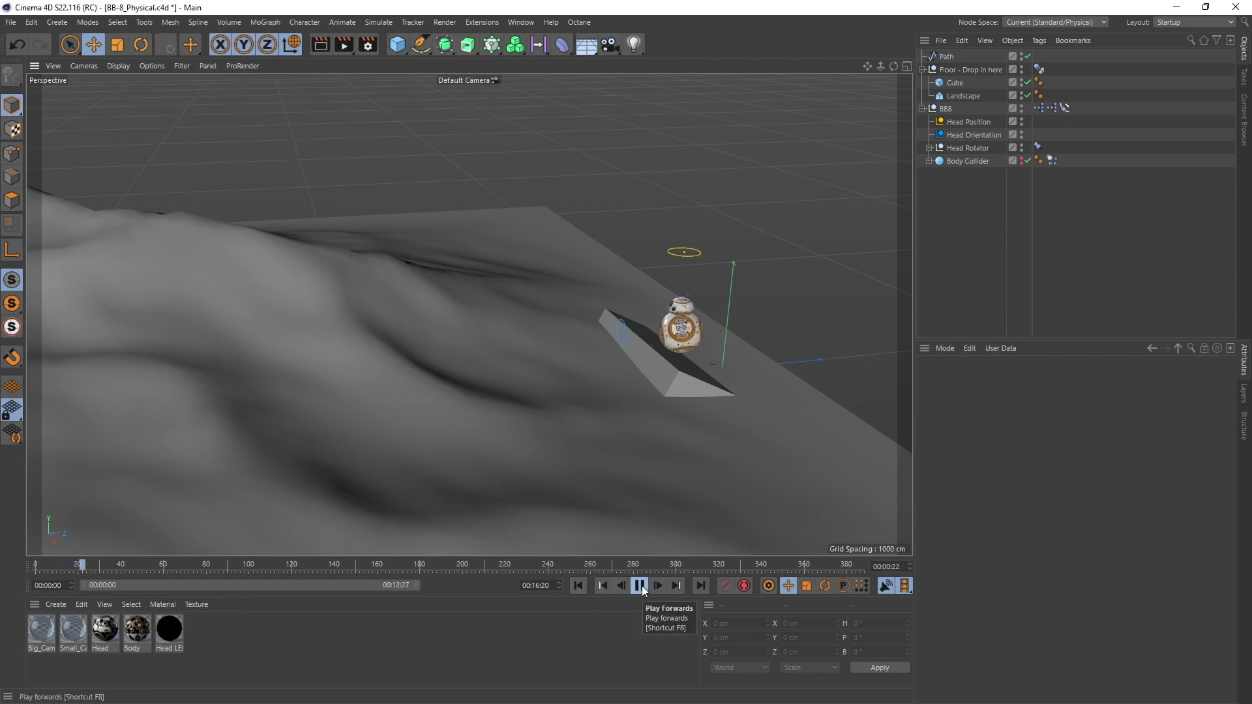
left_click(641, 586)
left_click(578, 585)
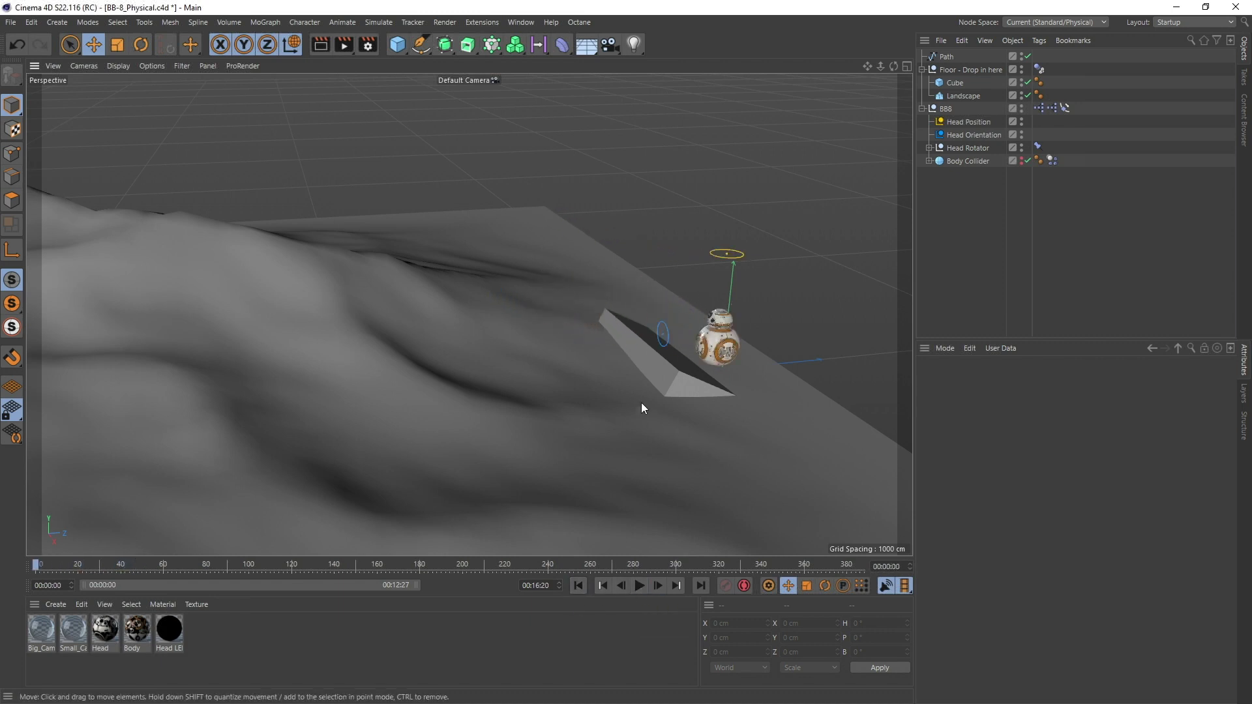
left_click(665, 365)
key("Delete")
Delete the existing Path spline from the scene.
left_click_drag(677, 326, 674, 369, "alt")
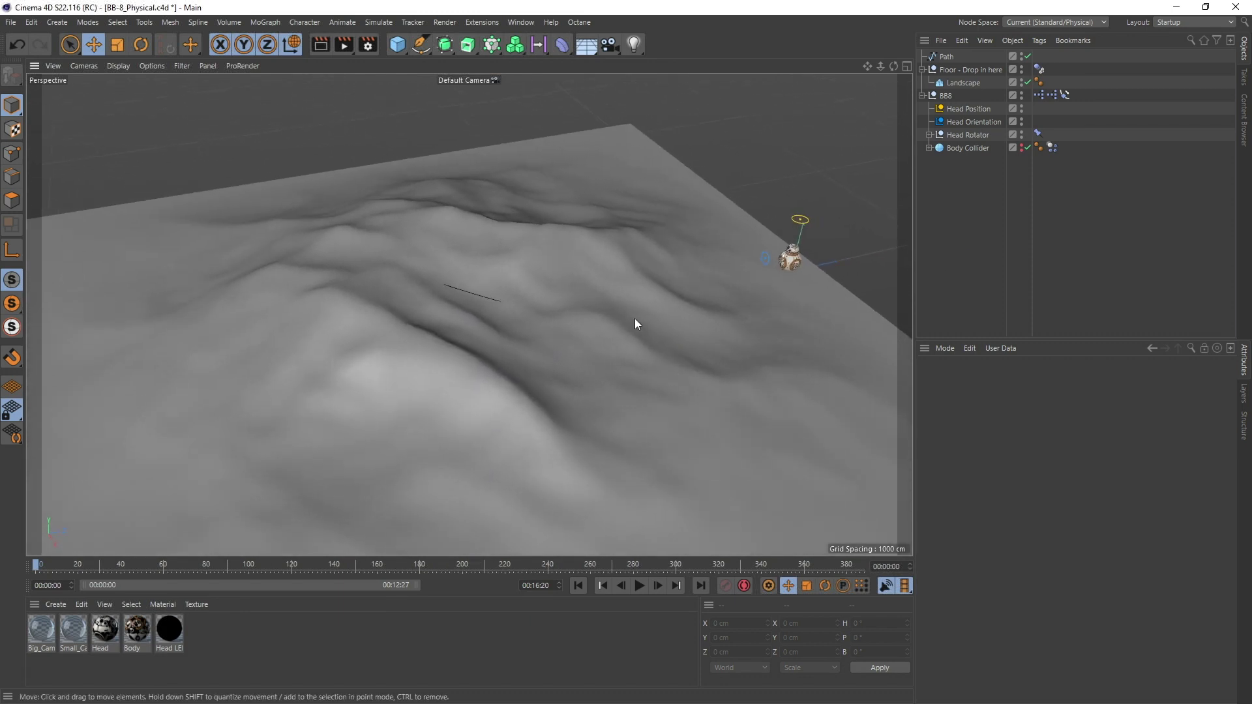
left_click_drag(639, 308, 669, 338, "alt")
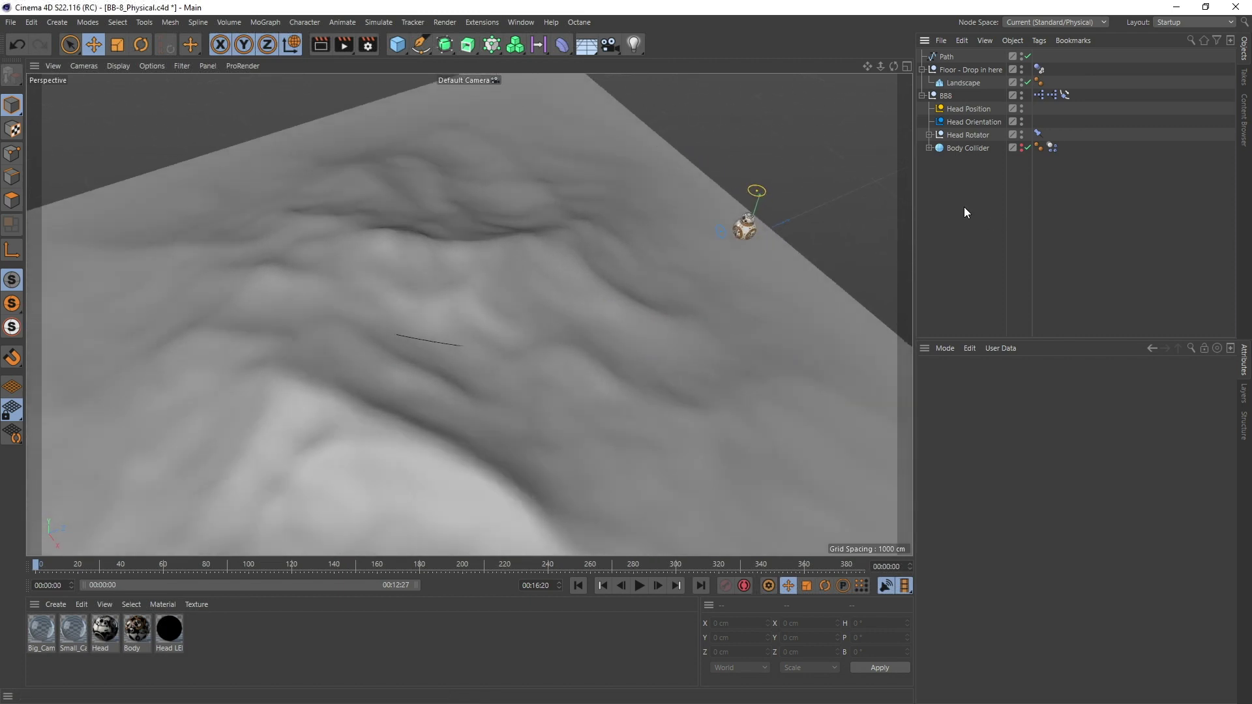
left_click(948, 61)
key("Delete")
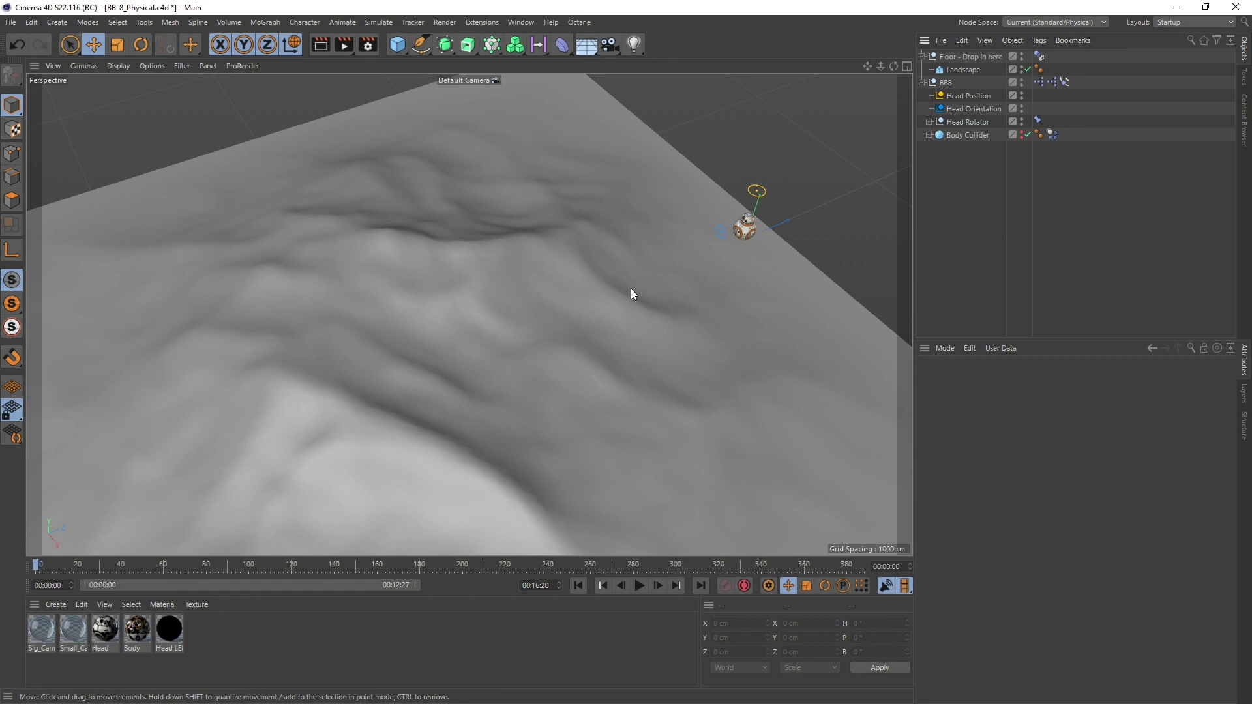
Switch to the Top view and zoom to frame the landscape.
left_click_drag(631, 288, 621, 277, "alt")
key("F2")
scroll(600, 300, "down", 6)
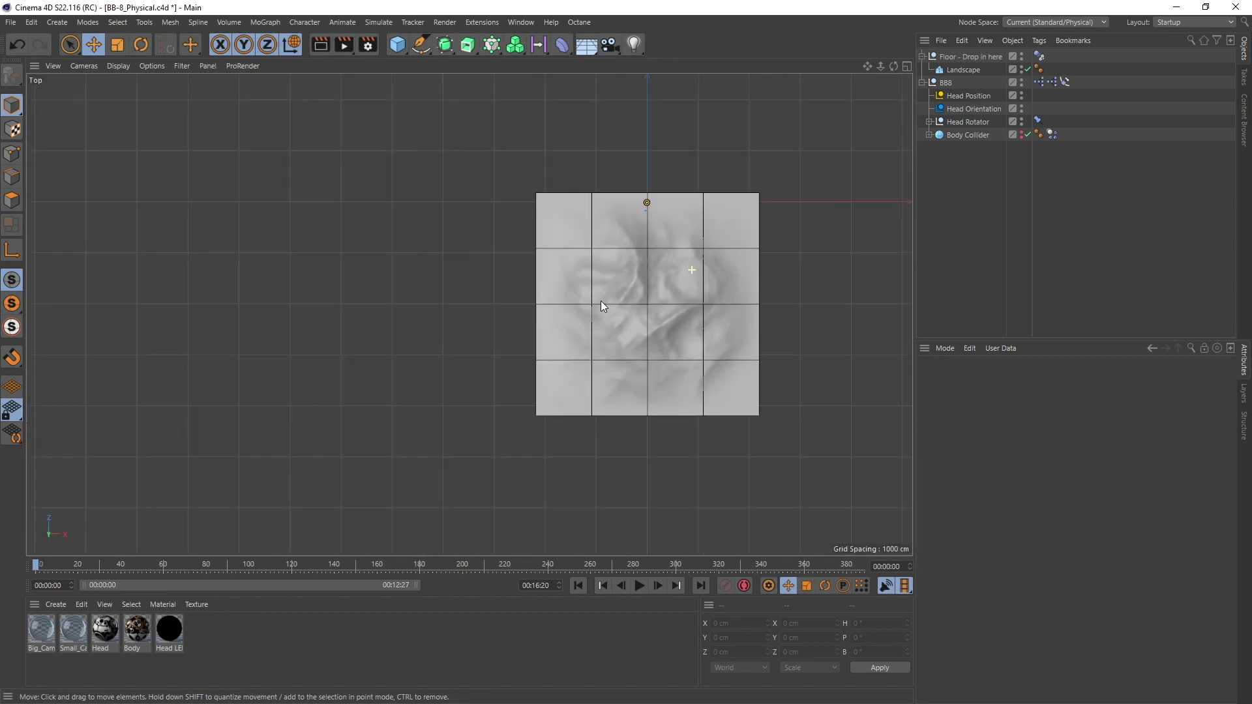
scroll(626, 302, "up", 6)
scroll(612, 287, "down", 3)
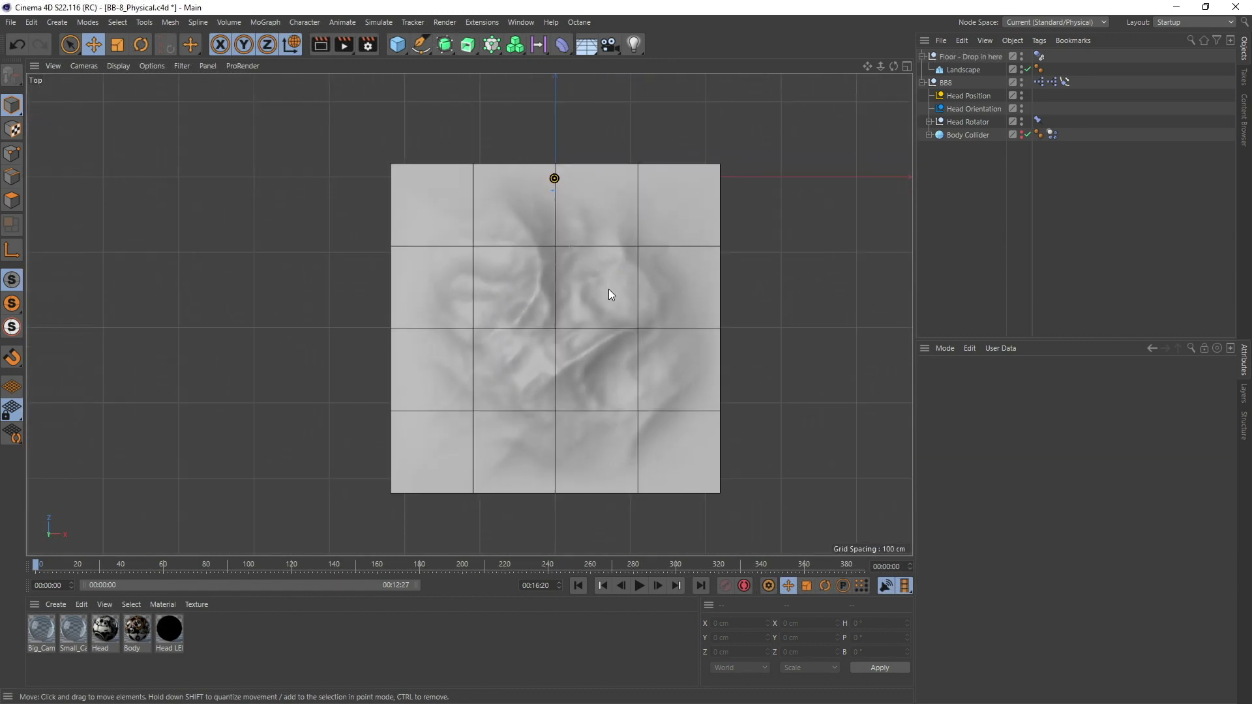
scroll(592, 219, "up", 3)
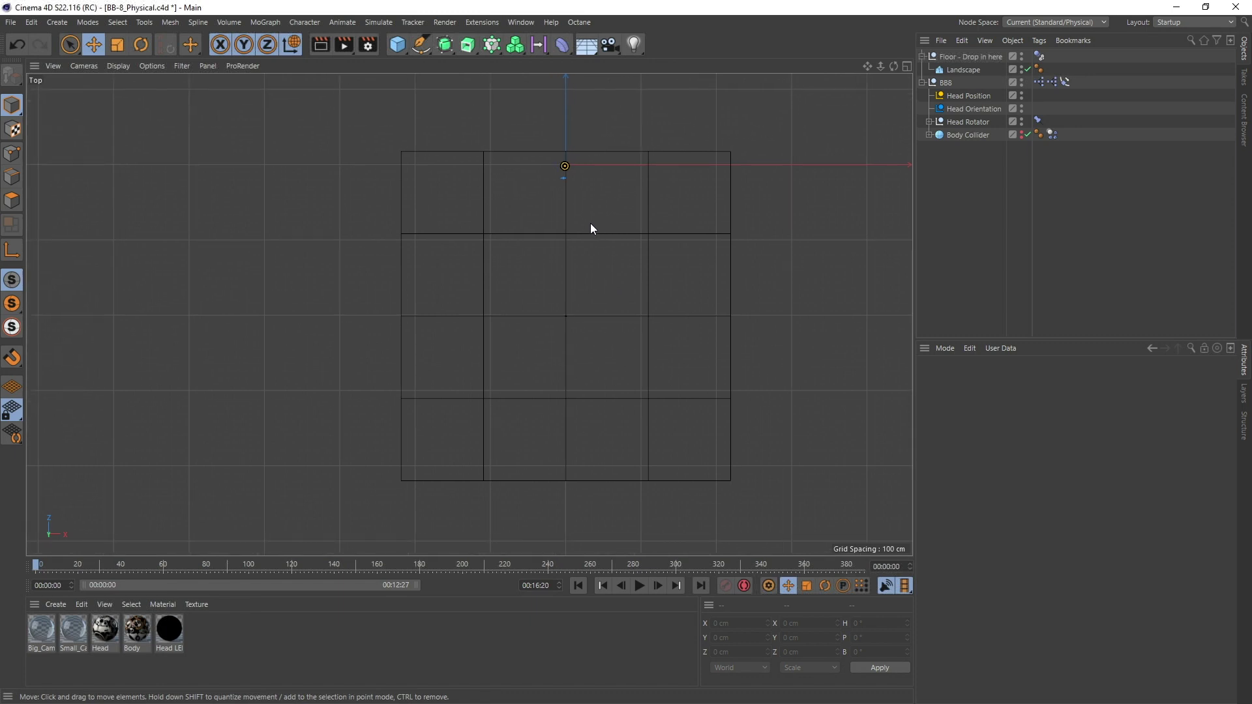
scroll(599, 207, "down", 1)
Draw a six-point zigzag spline from BB-8 across the landscape in Top view, then select all its points.
left_click(421, 44)
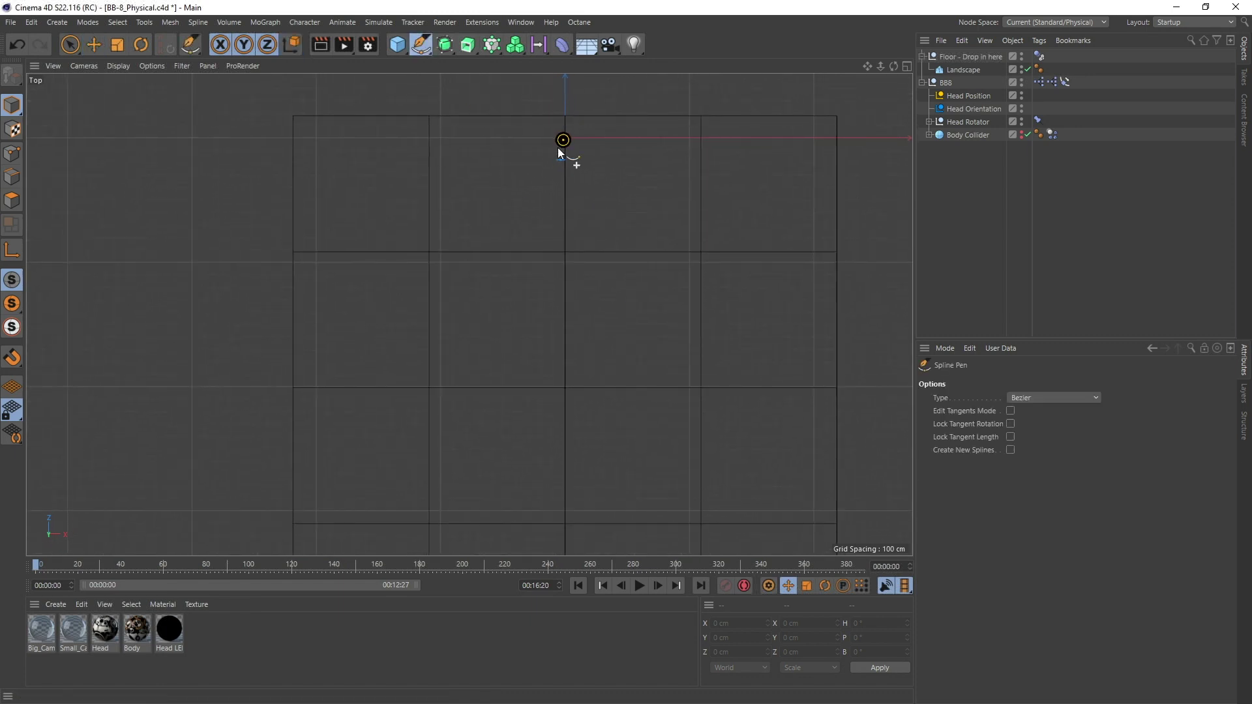
left_click(563, 140)
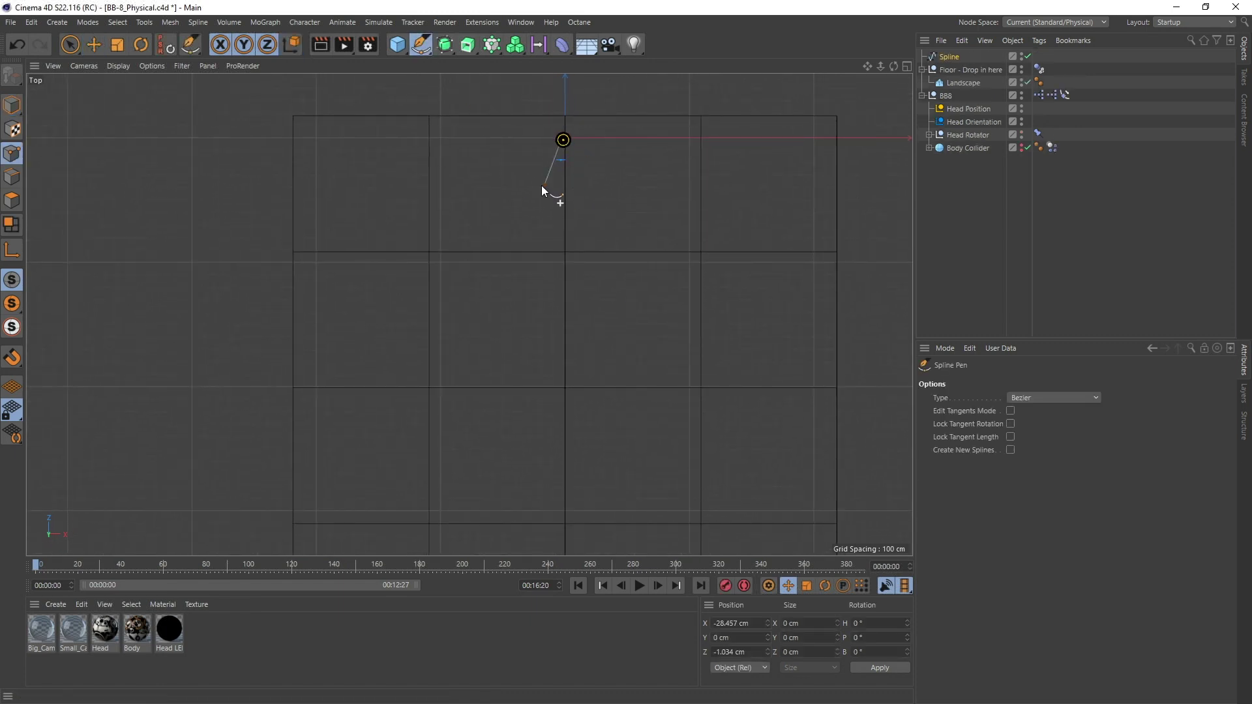
left_click(564, 186)
left_click(499, 224)
left_click(461, 381)
left_click(571, 293)
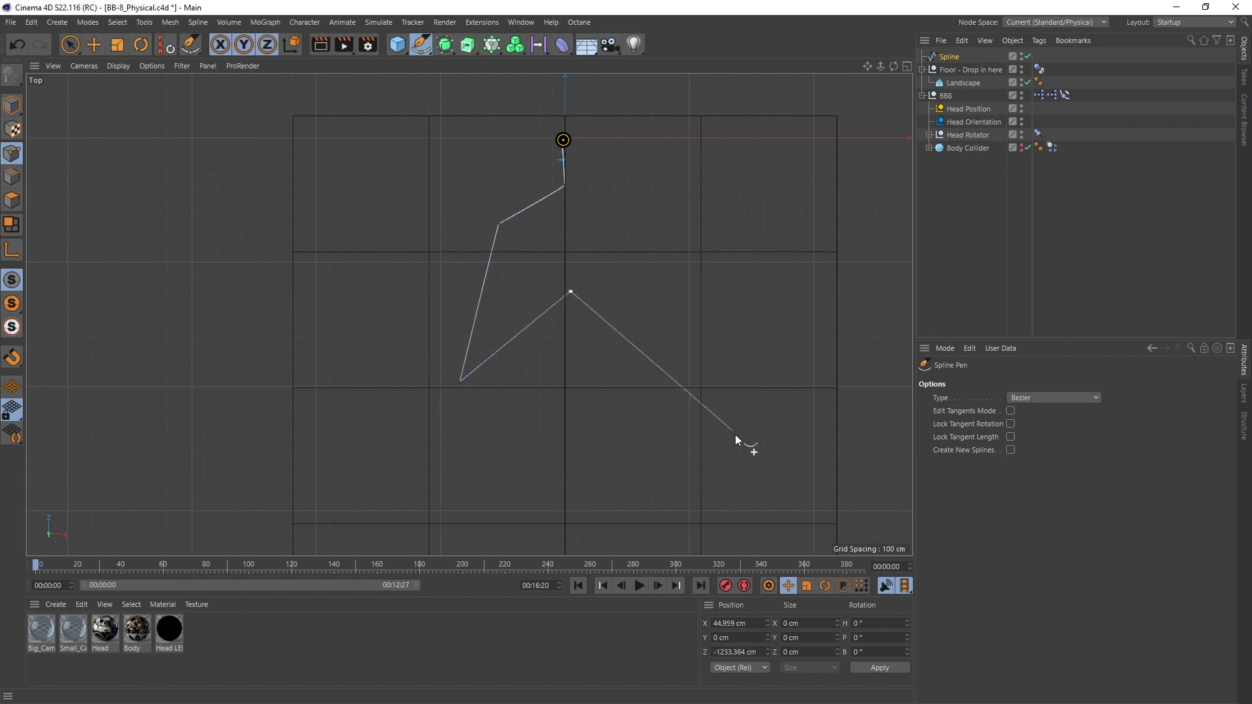
left_click(537, 482)
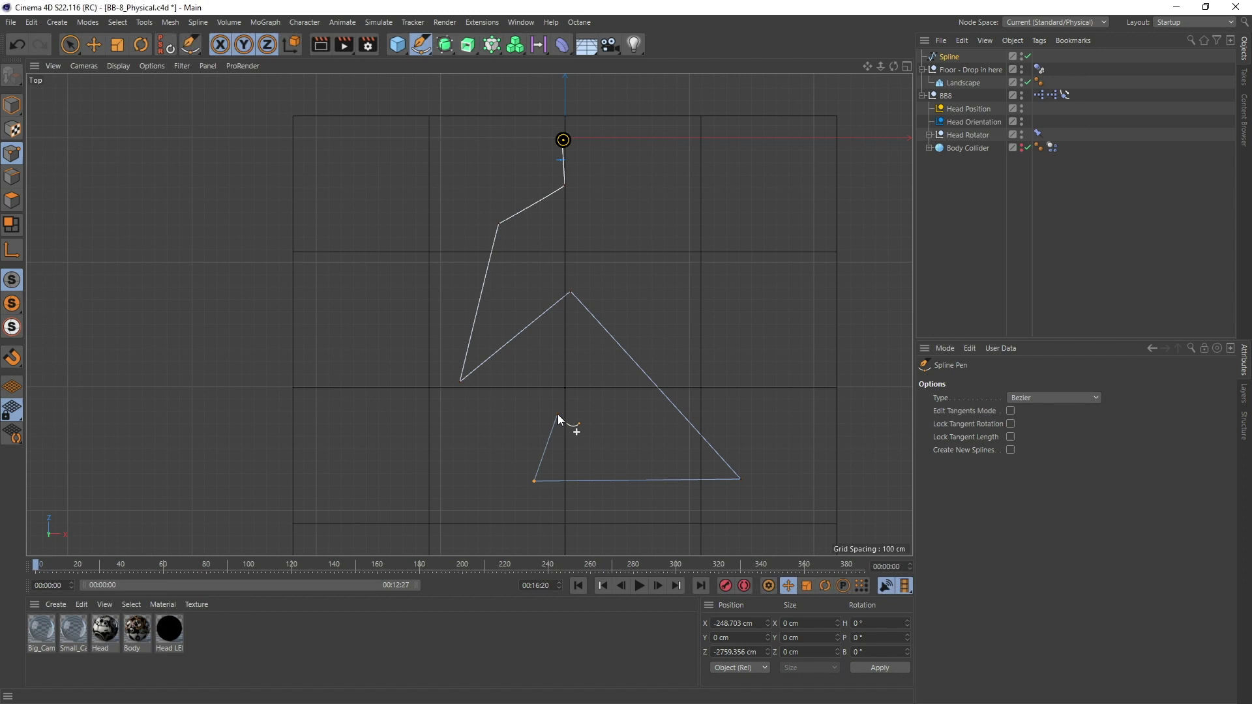
key("space")
left_click(648, 271)
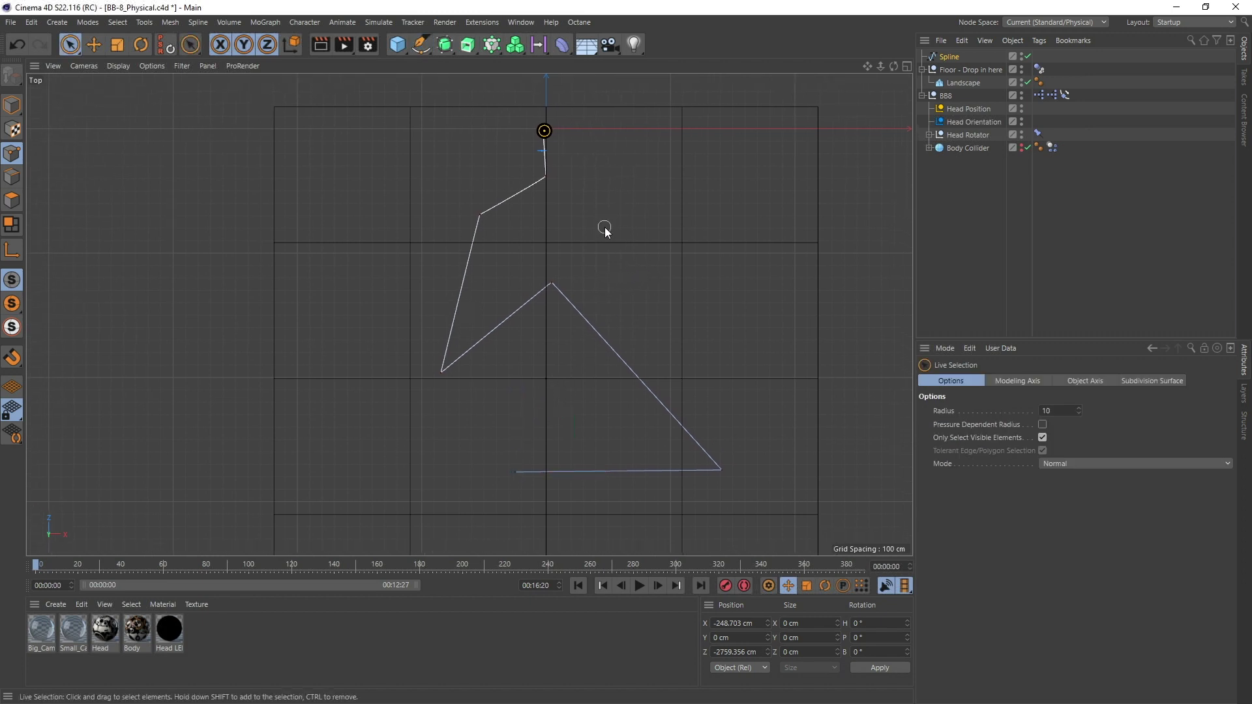
key("ctrl+a")
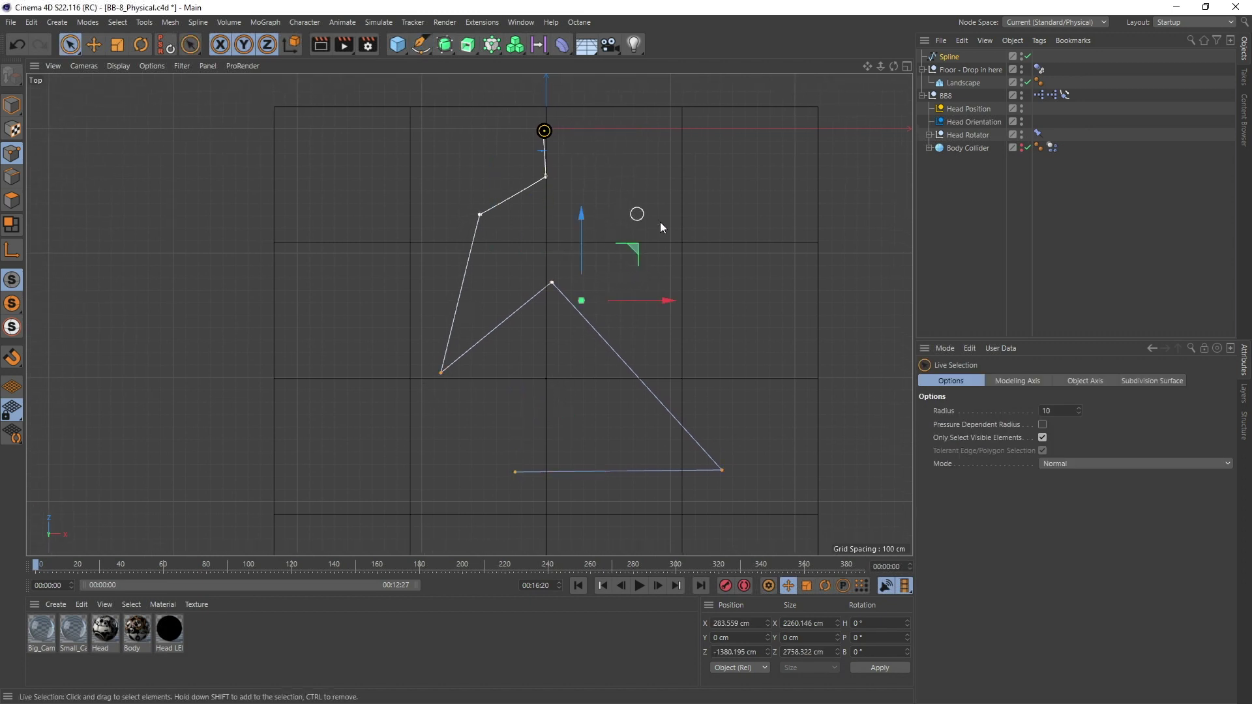
Set the spline's Type to Cubic, keeping intermediate points at Adaptive.
left_click(949, 57)
left_click(1027, 409)
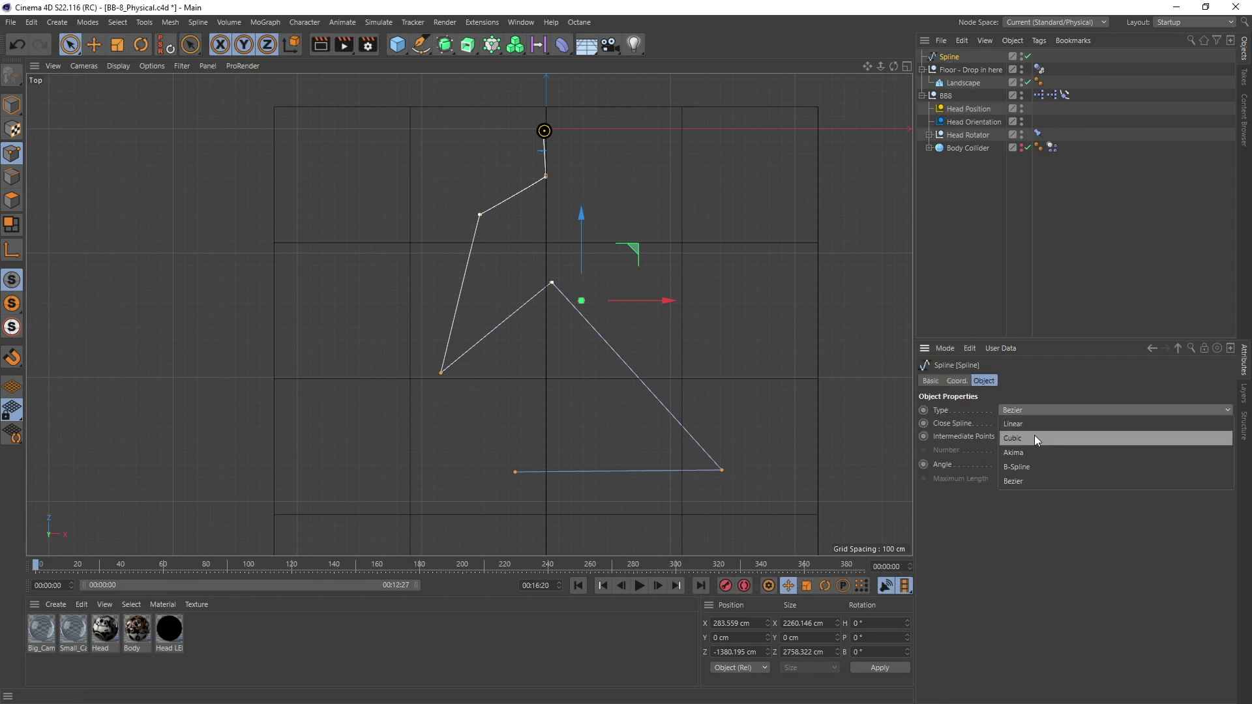
left_click(1024, 467)
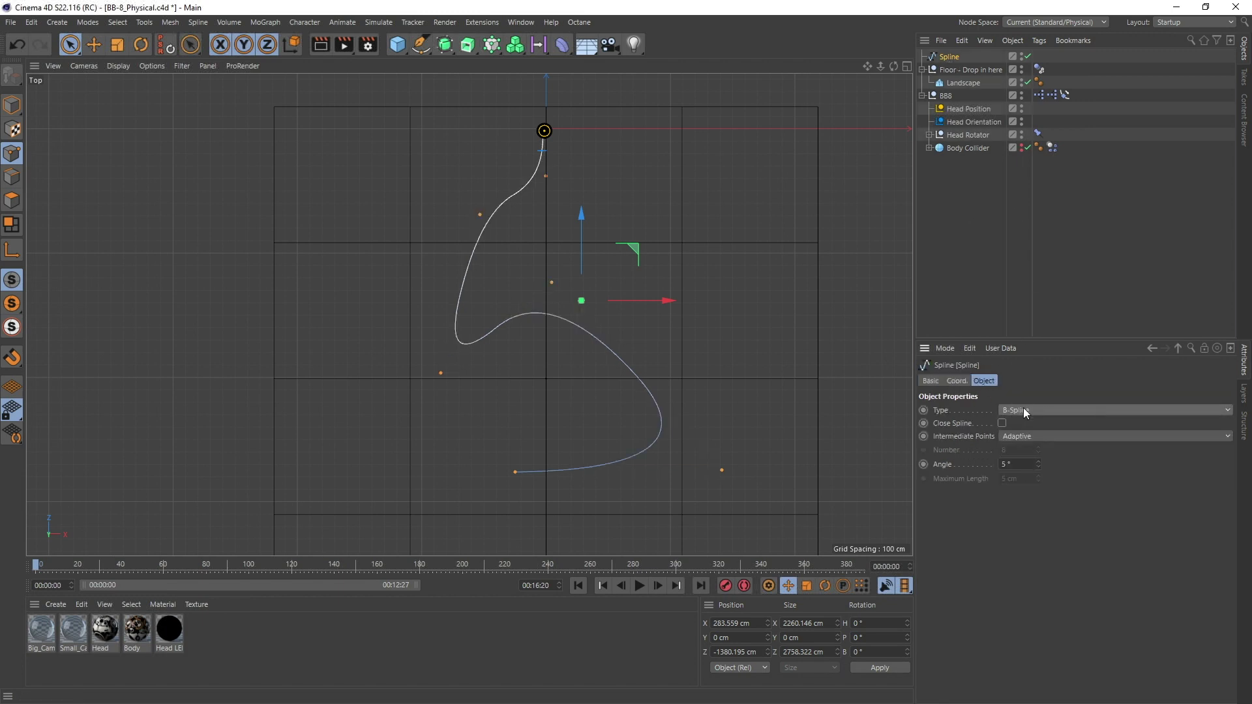
left_click(1024, 411)
left_click(1039, 438)
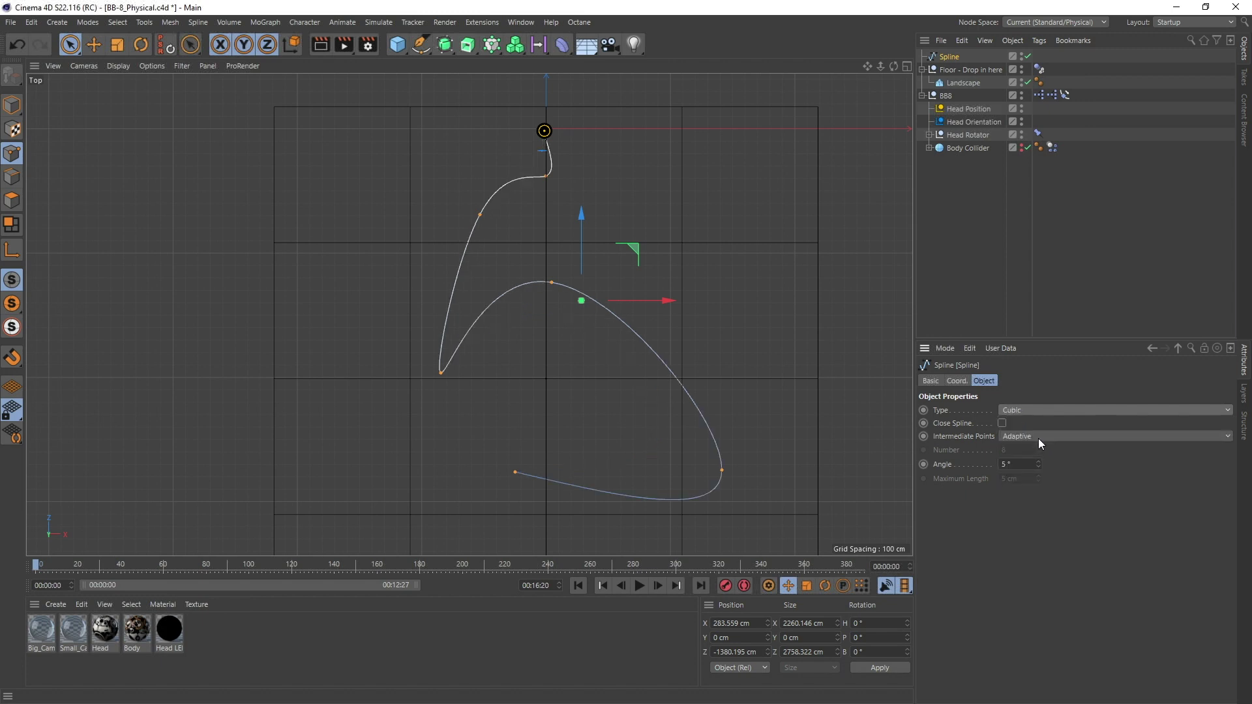
left_click(1039, 440)
left_click(1043, 441)
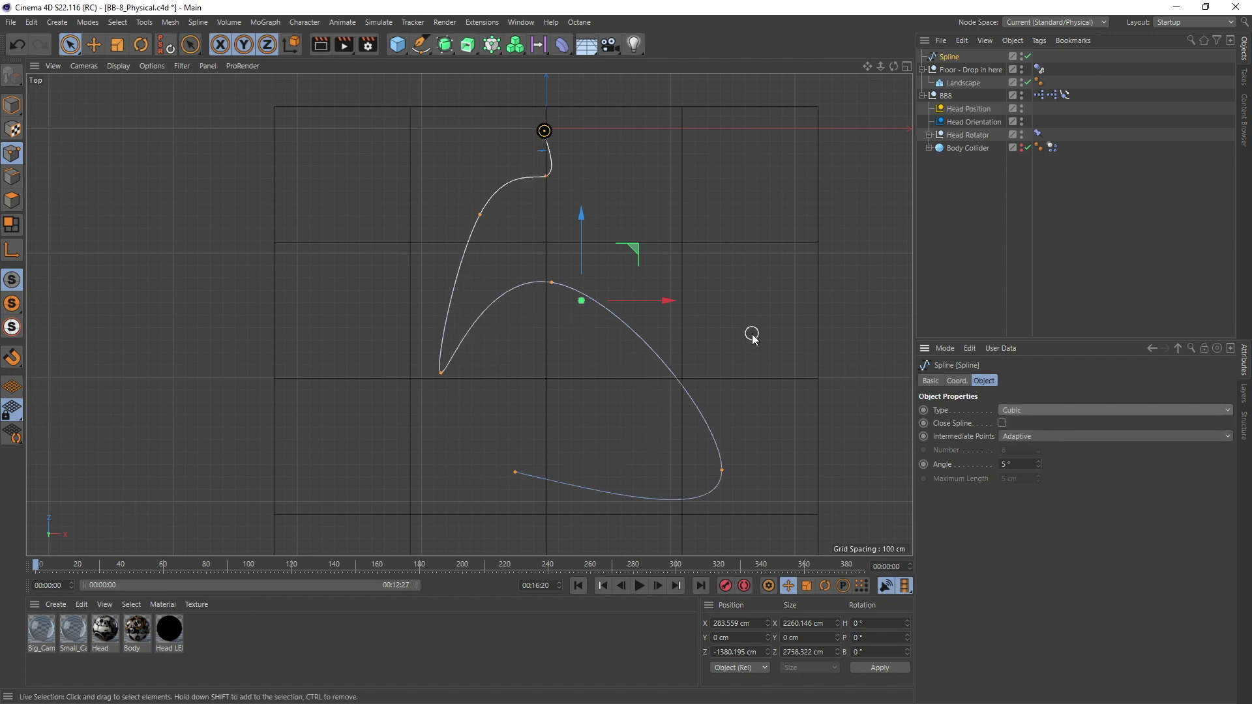
Move two spline points to reshape the curve into a smooth looping path.
left_click(560, 288)
left_click_drag(600, 229, 664, 291)
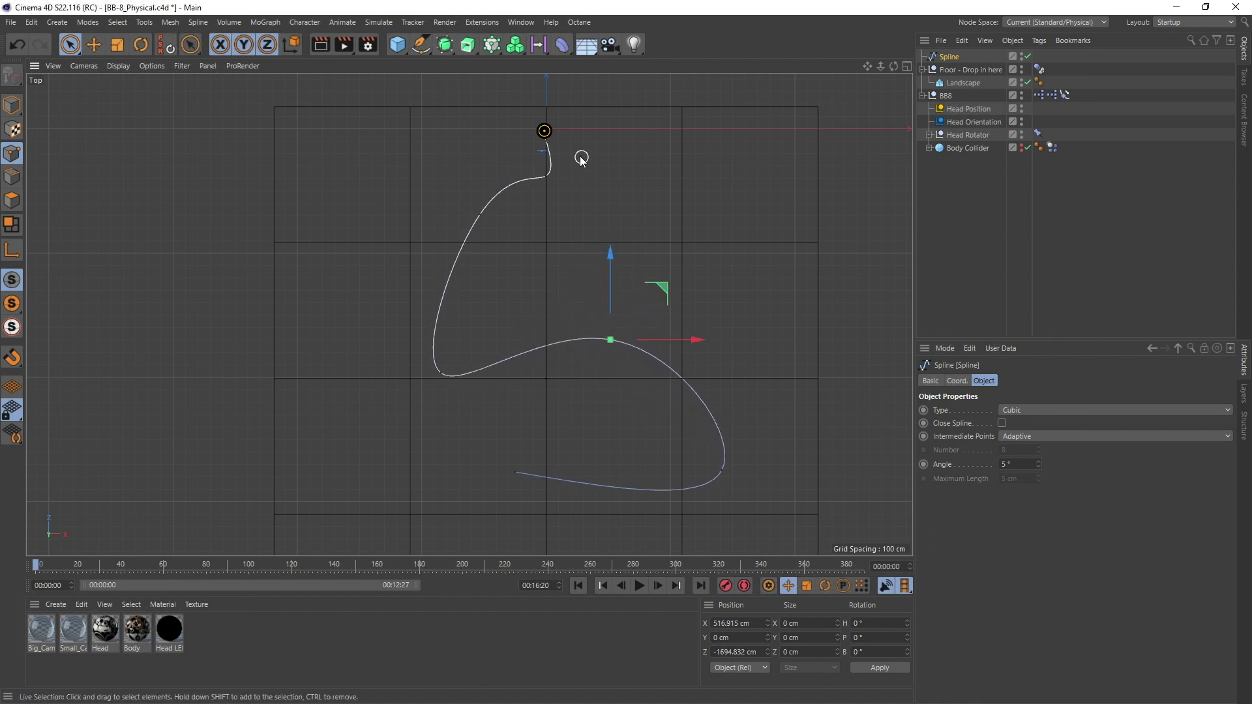
left_click(543, 176)
mouse_move(599, 124)
left_mouse_down()
mouse_move(560, 128)
mouse_move(581, 124)
left_mouse_up()
left_click(610, 235)
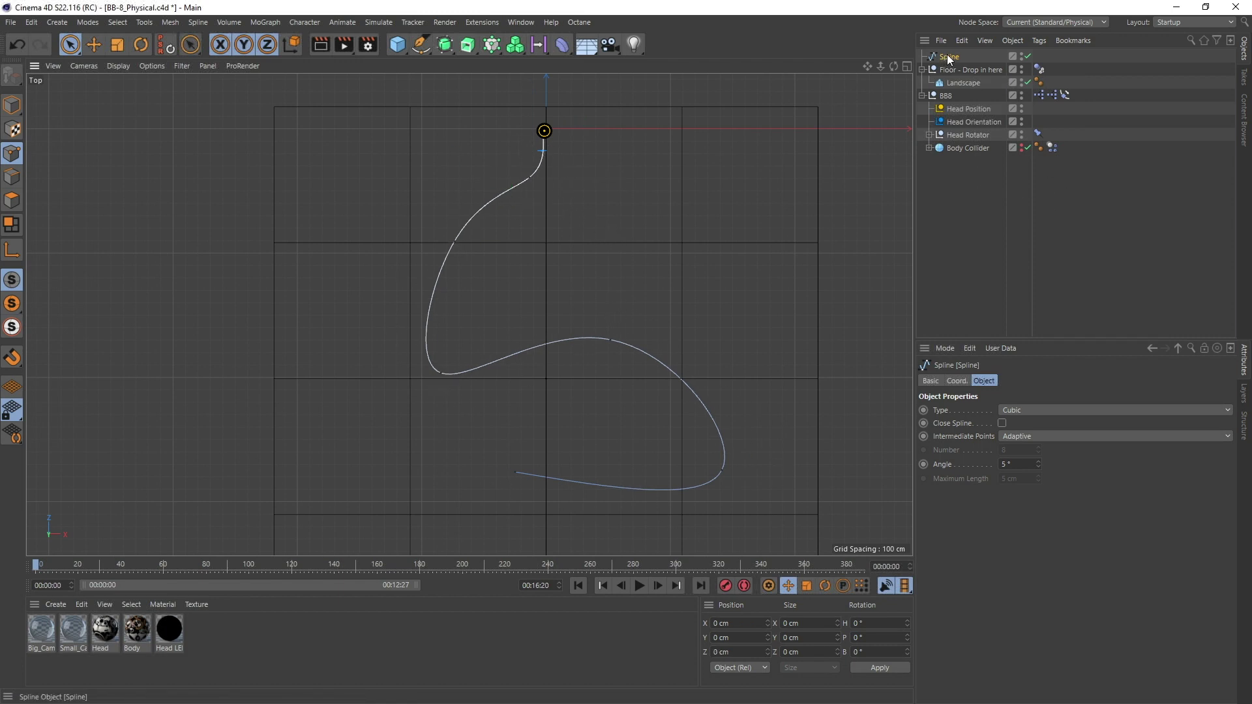
Subdivide all of the path spline's points with Subdivisions set to 4, then deselect them.
key("ctrl+a")
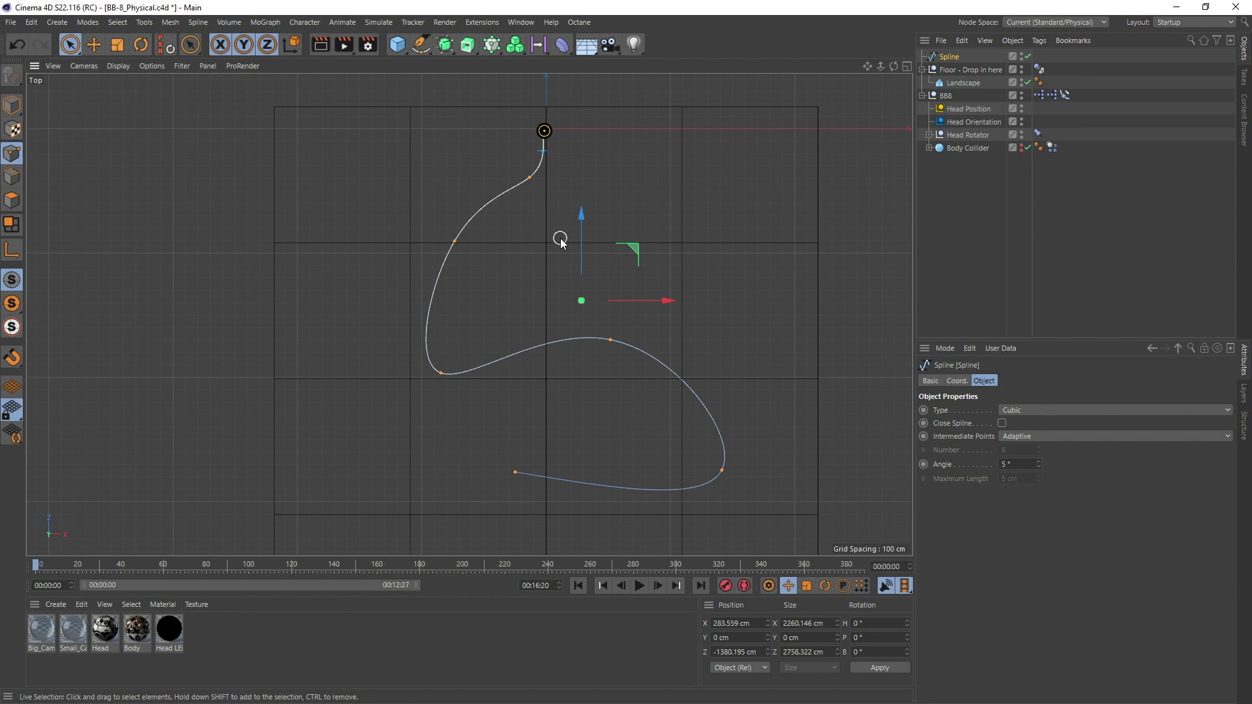
right_click(533, 247)
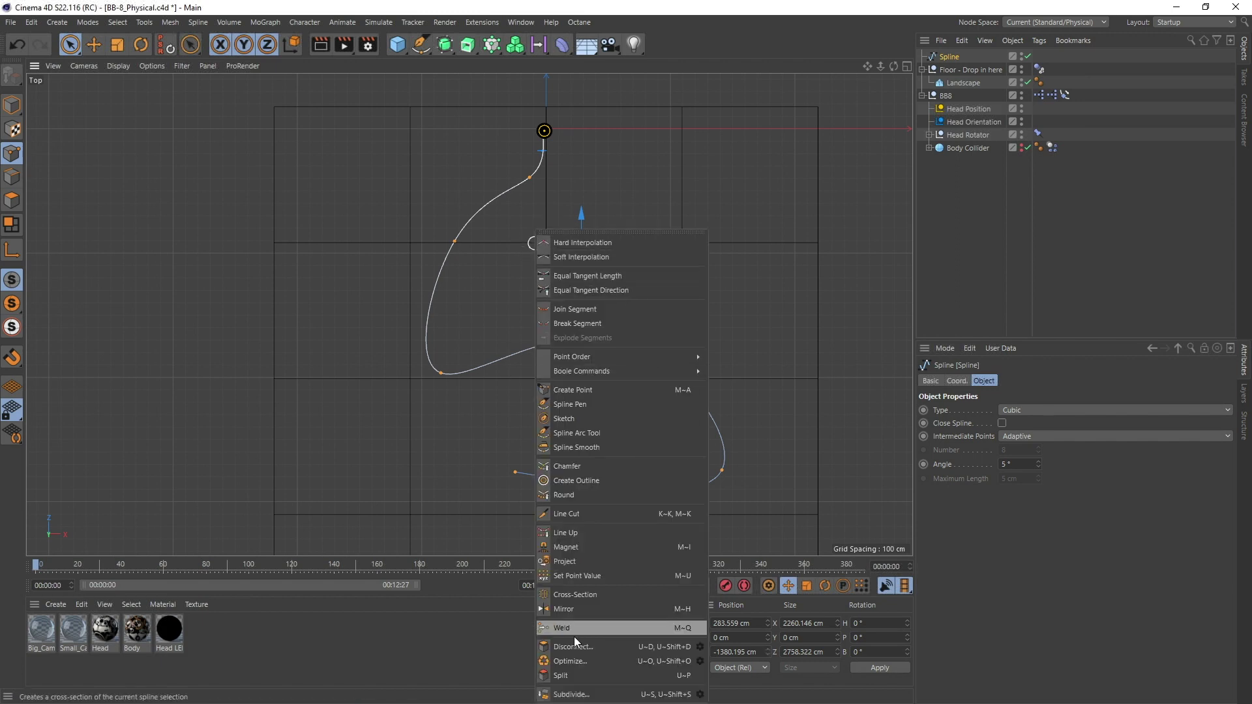
left_click(700, 694)
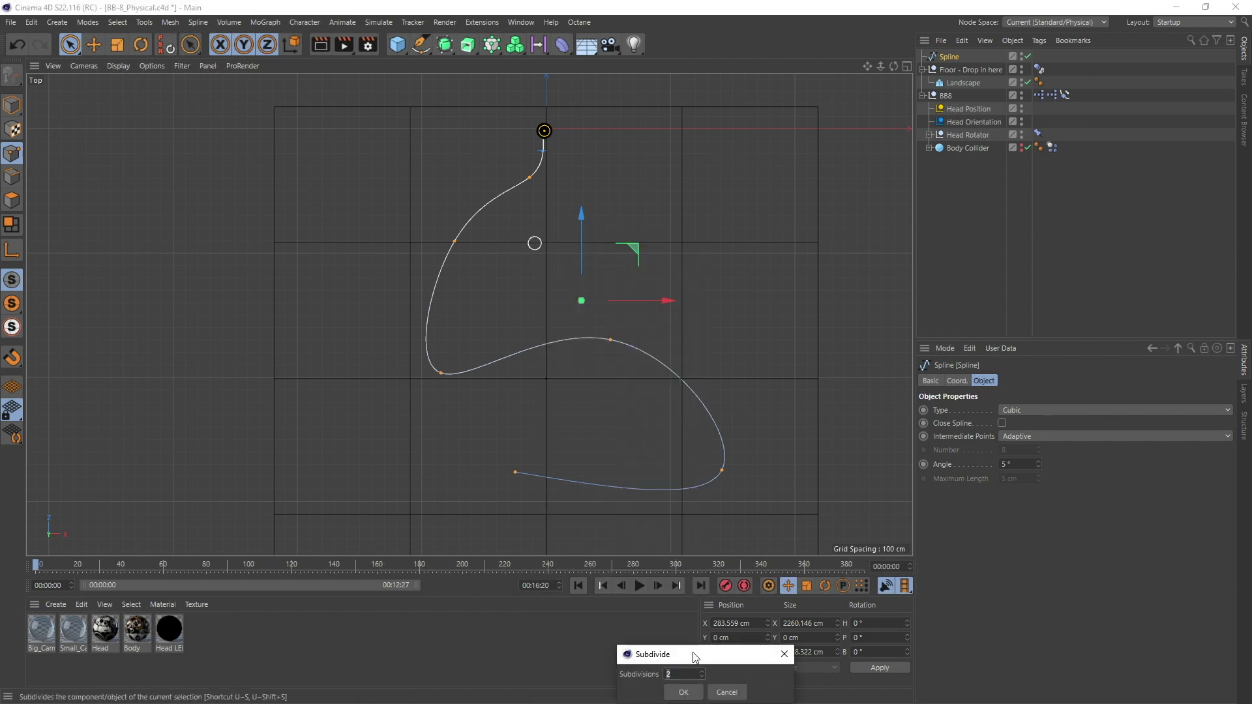
left_click_drag(694, 655, 690, 178)
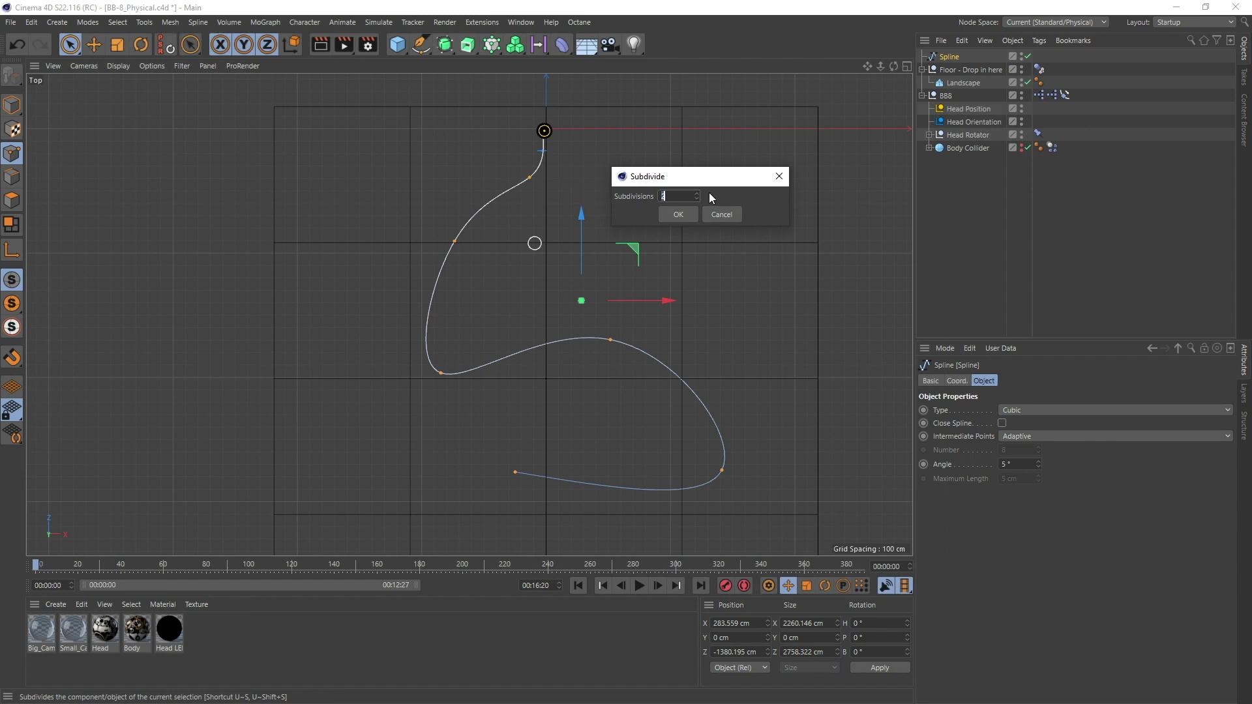
left_click(696, 194)
left_click(697, 194)
left_click(677, 216)
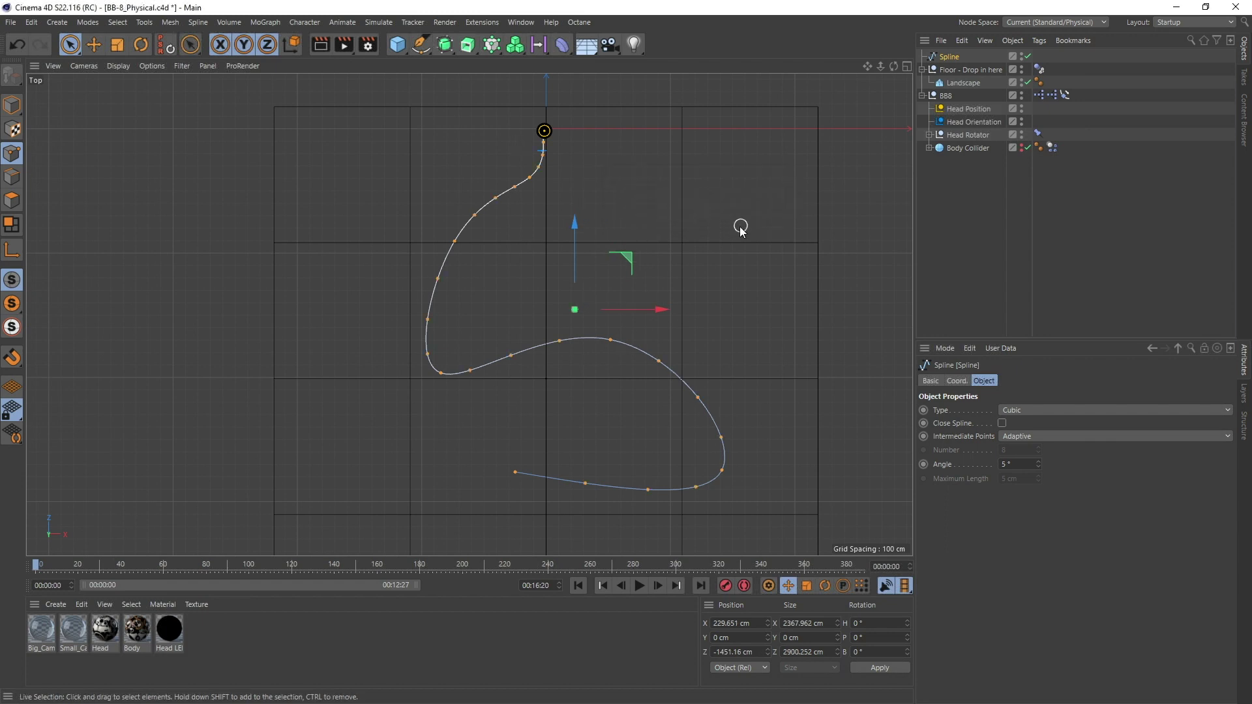
left_click(697, 223)
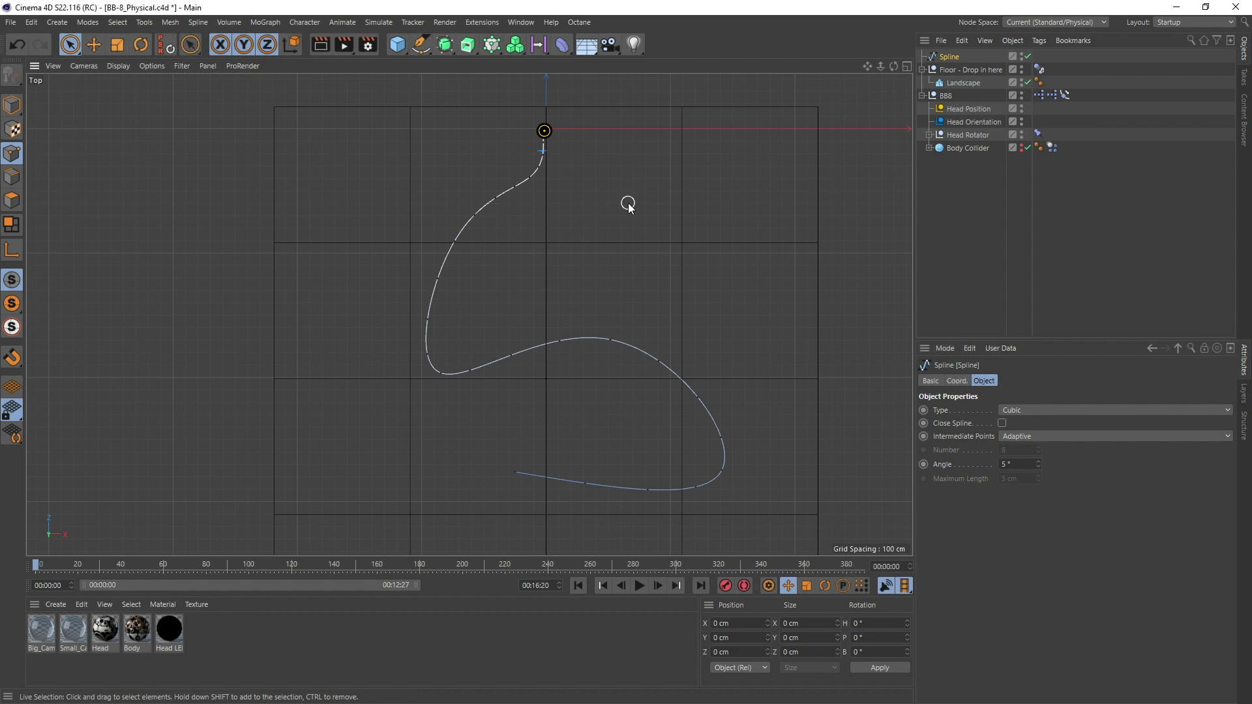
Lift the whole spline along Y to 871.118 cm in Perspective view, then return to Top view and Points mode.
key("ctrl+a")
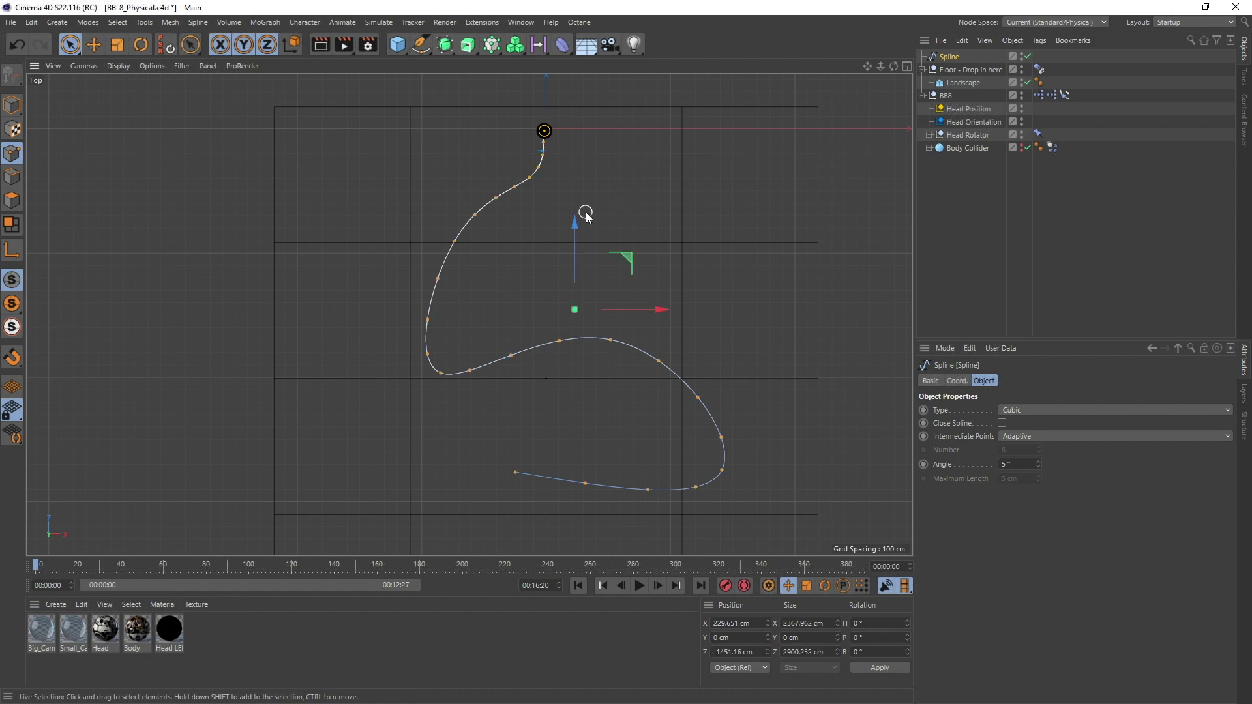
left_click(12, 105)
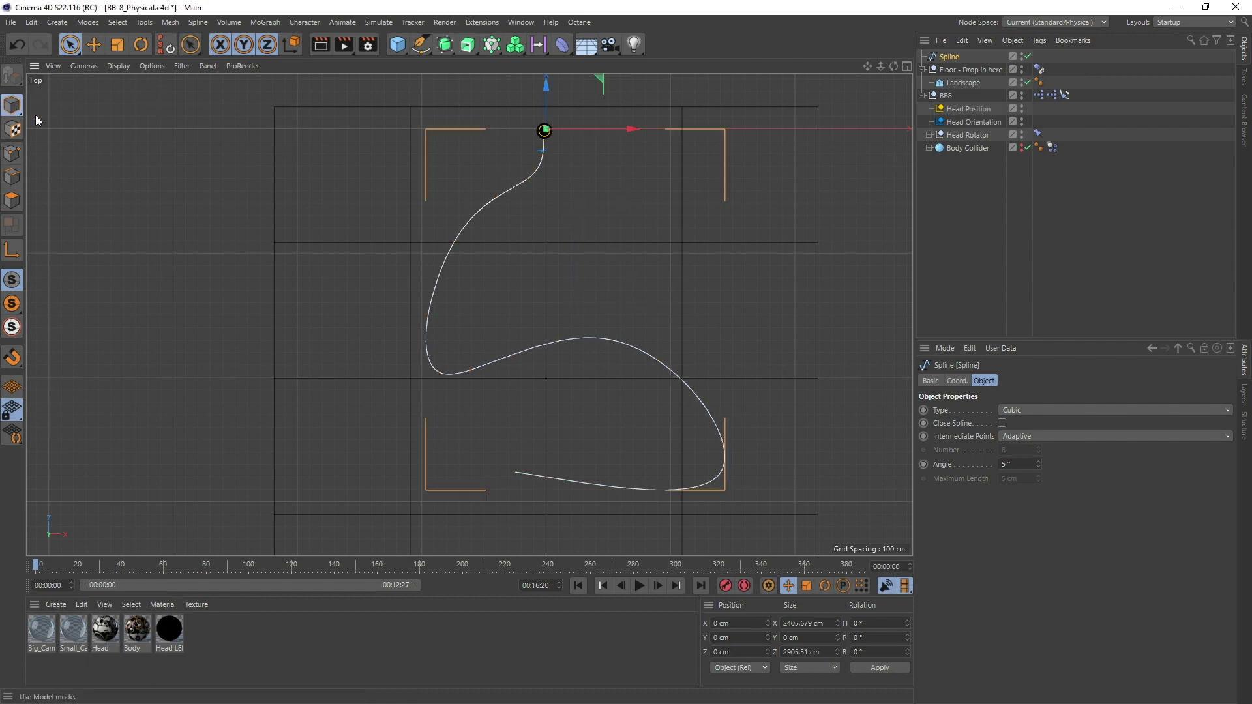
key("F1")
scroll(632, 284, "down", 5)
left_click_drag(609, 327, 732, 173, "alt")
left_click_drag(743, 216, 726, 109)
left_click_drag(632, 268, 625, 318, "alt")
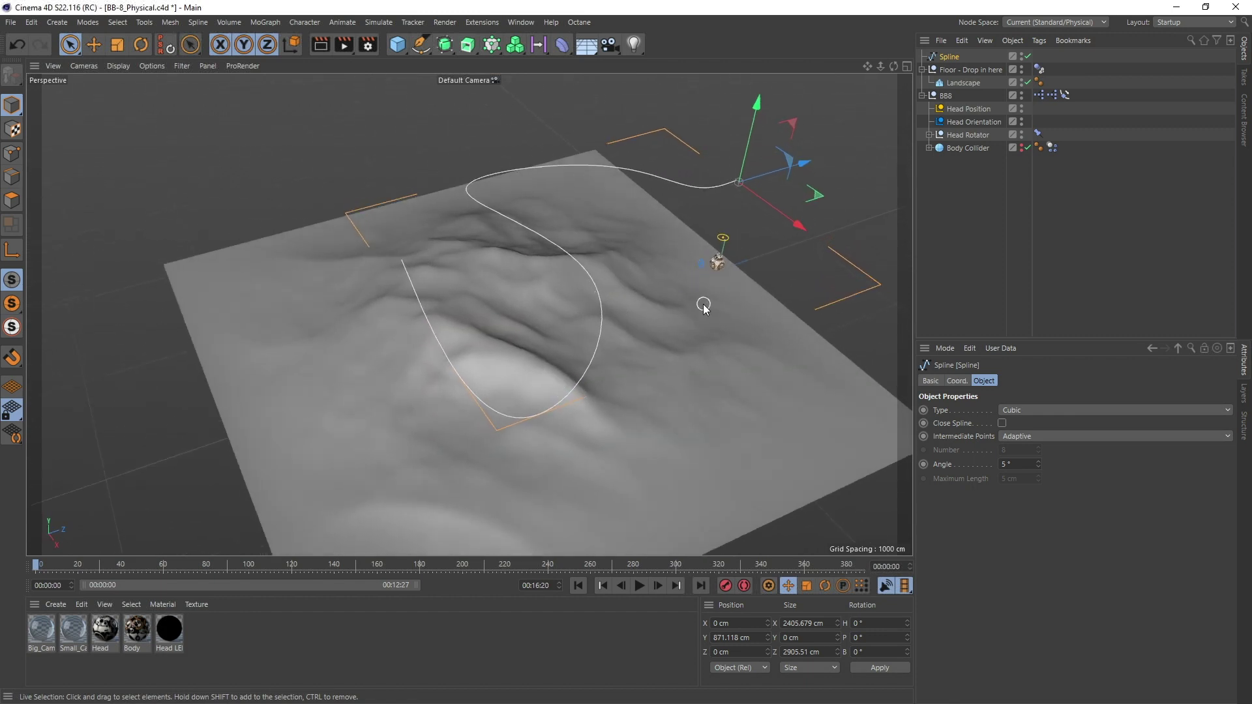
key("F2")
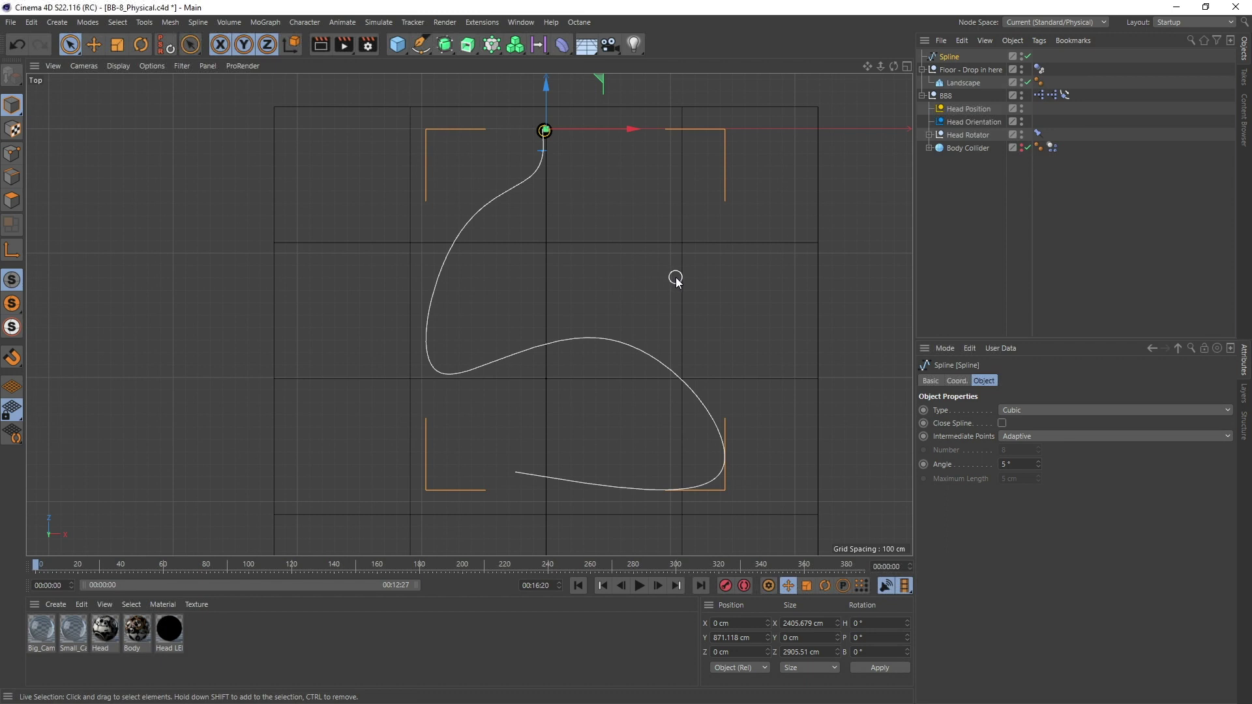
left_click(12, 153)
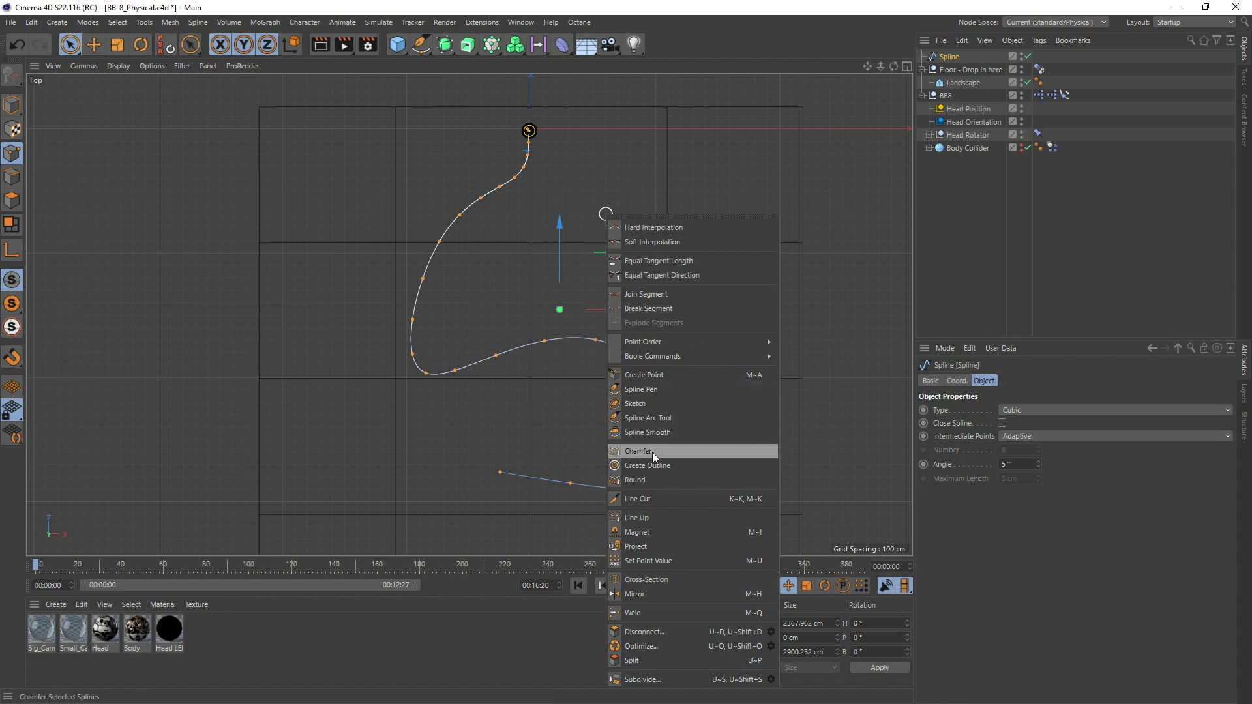
Project the spline's points onto the landscape in View mode and check the result in Perspective.
left_click(651, 548)
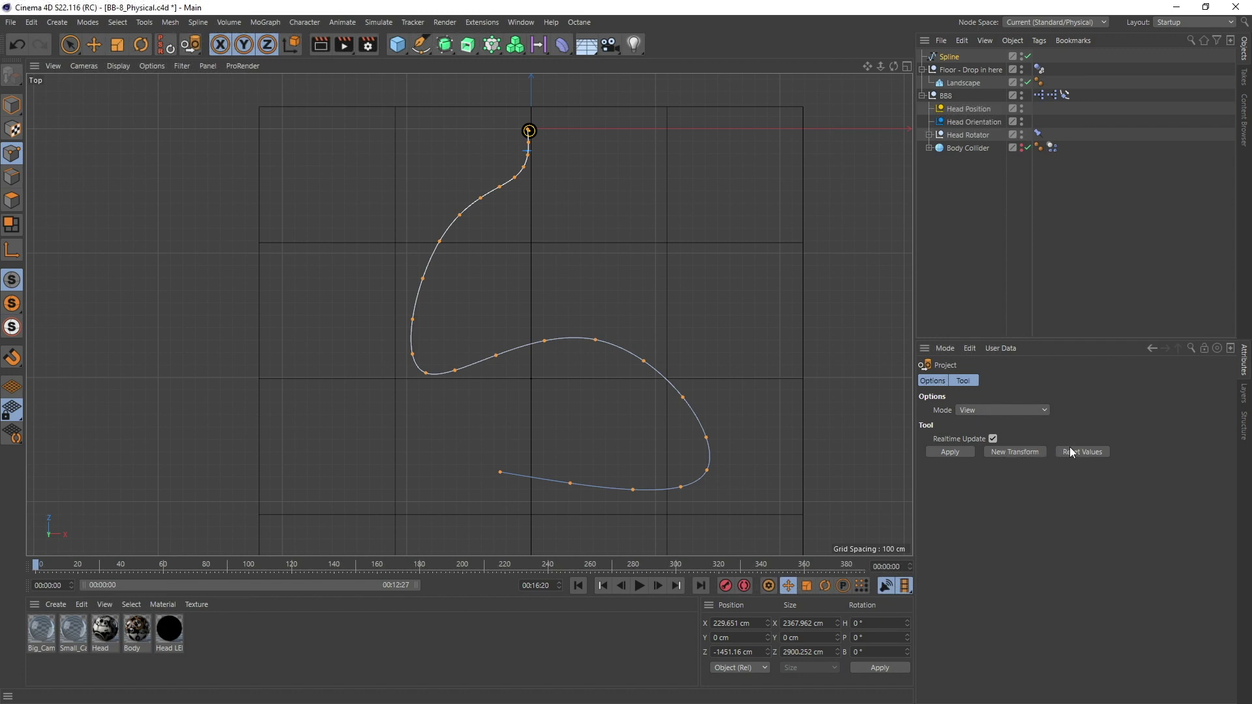
left_click(960, 453)
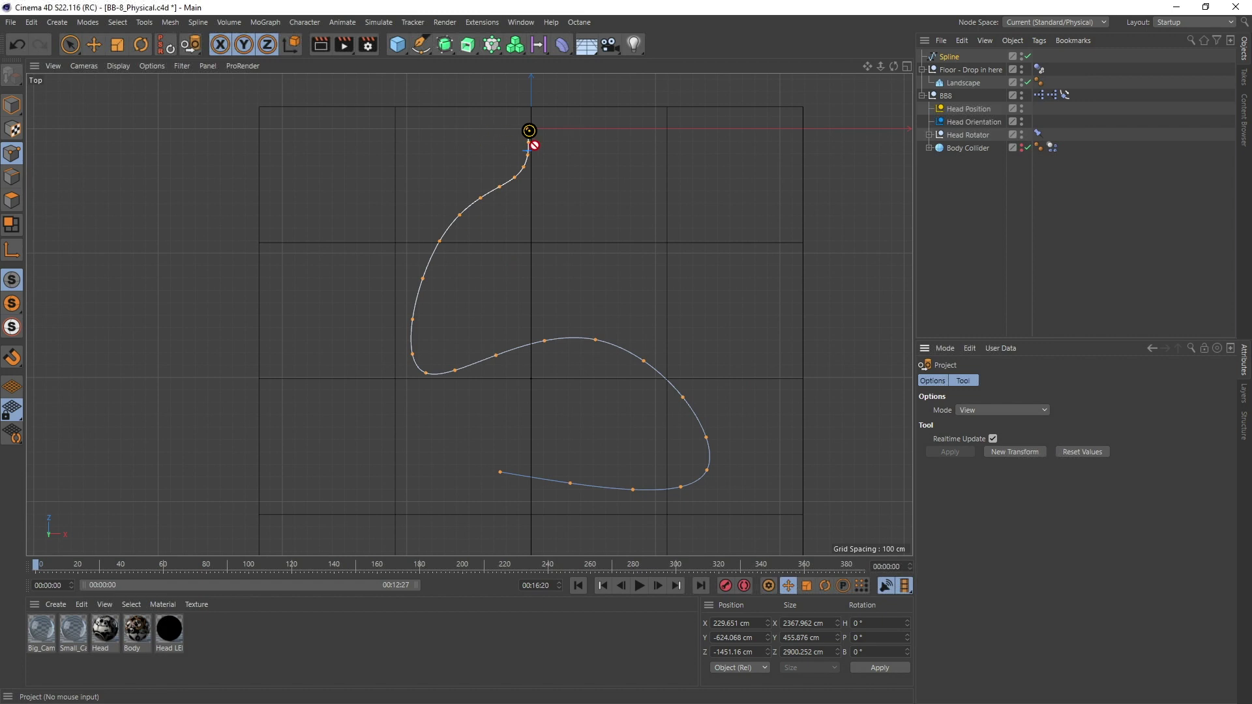
key("F1")
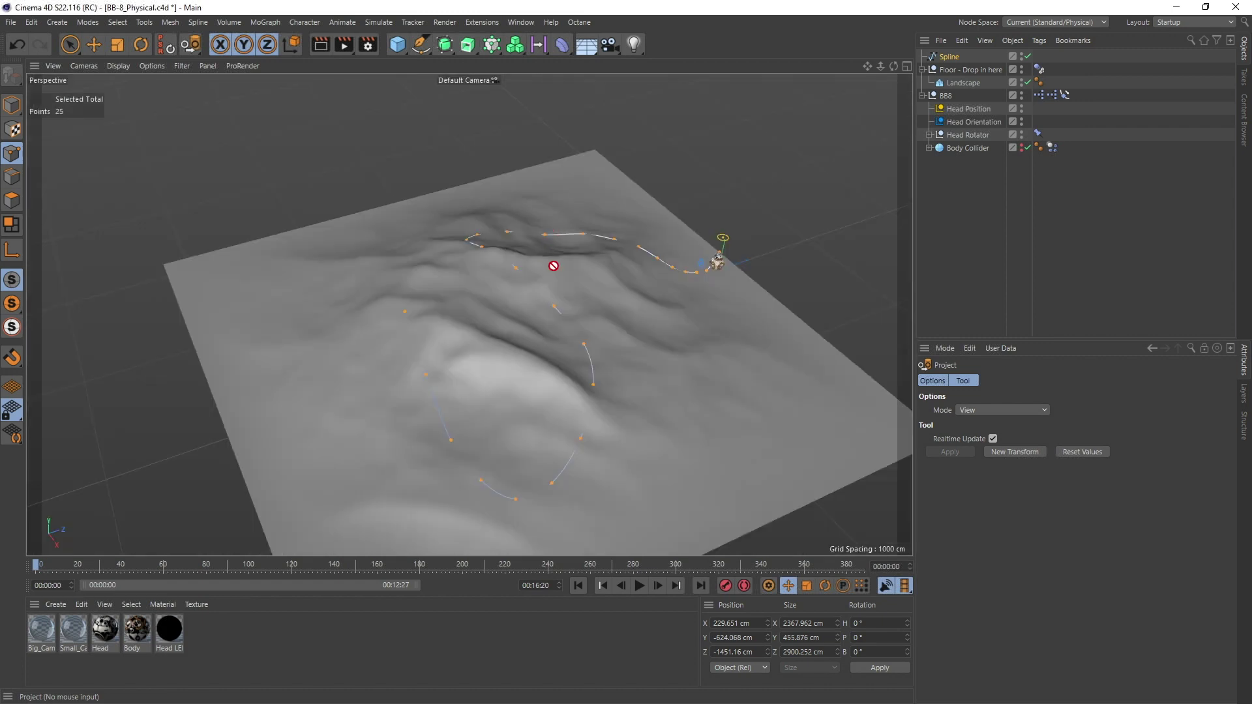
Zoom in around BB-8 to inspect the projected spline's points on the terrain.
left_click_drag(553, 266, 567, 319, "alt")
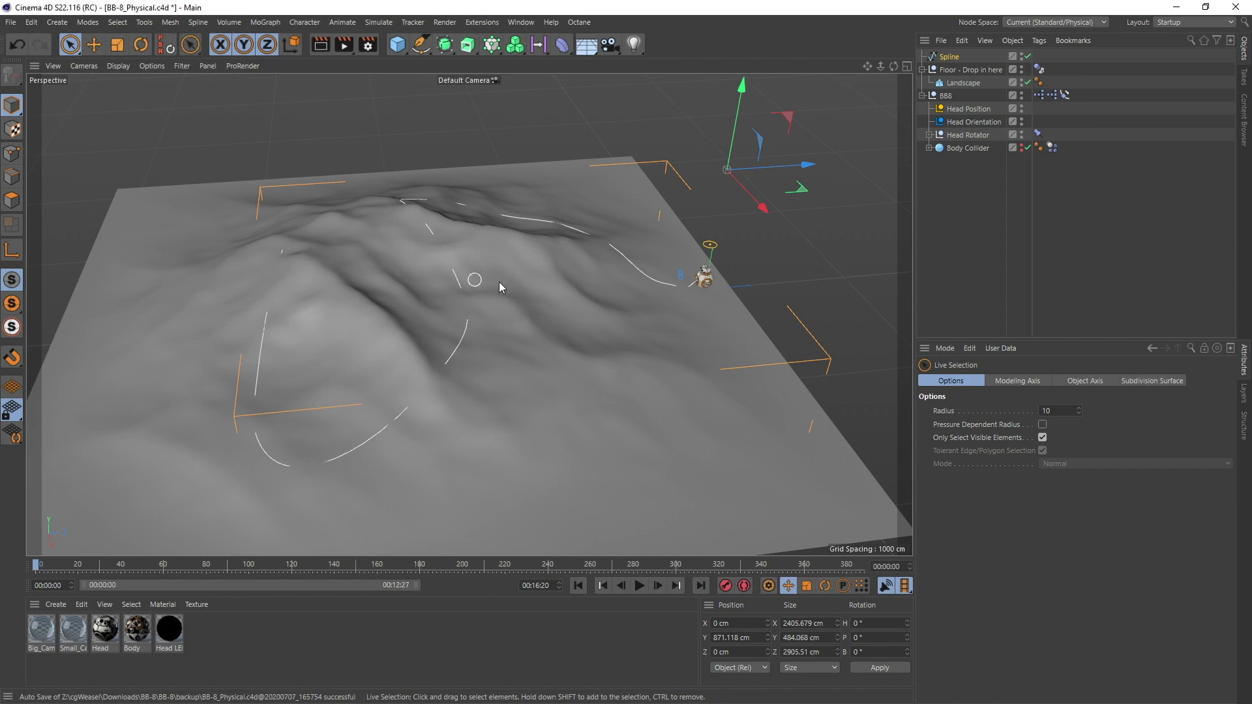
right_click_drag(499, 282, 790, 274, "alt")
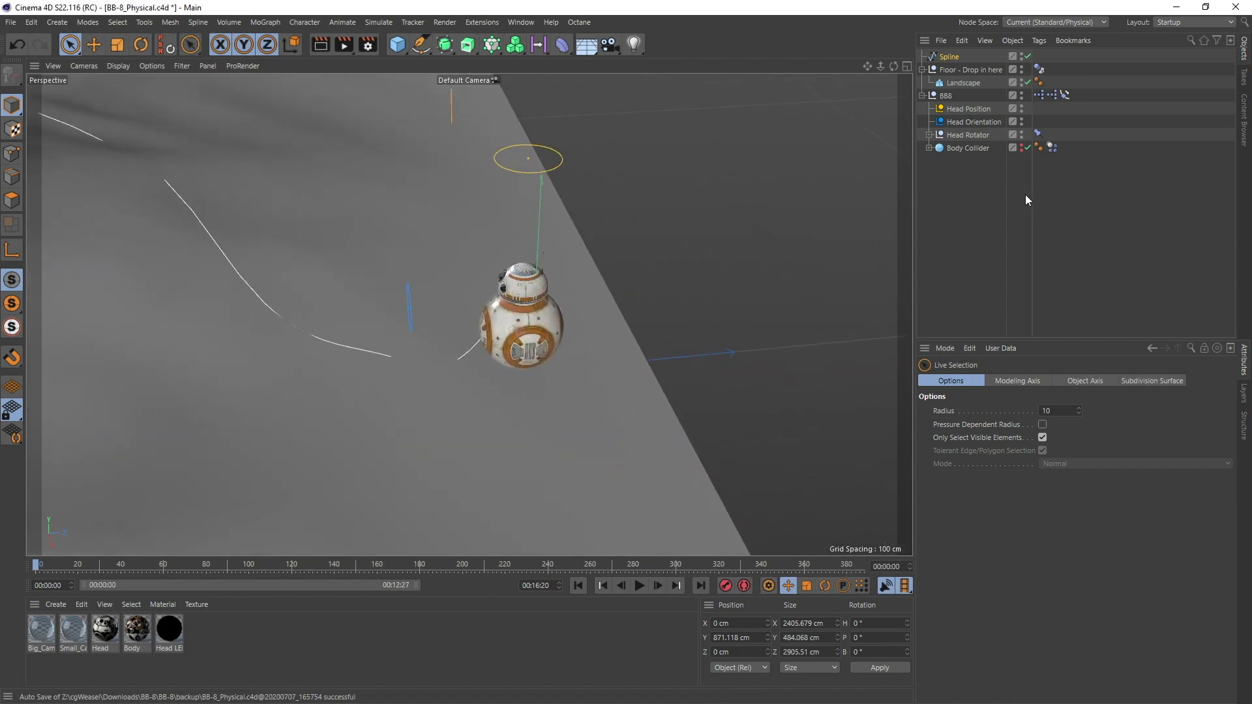
left_click(953, 57)
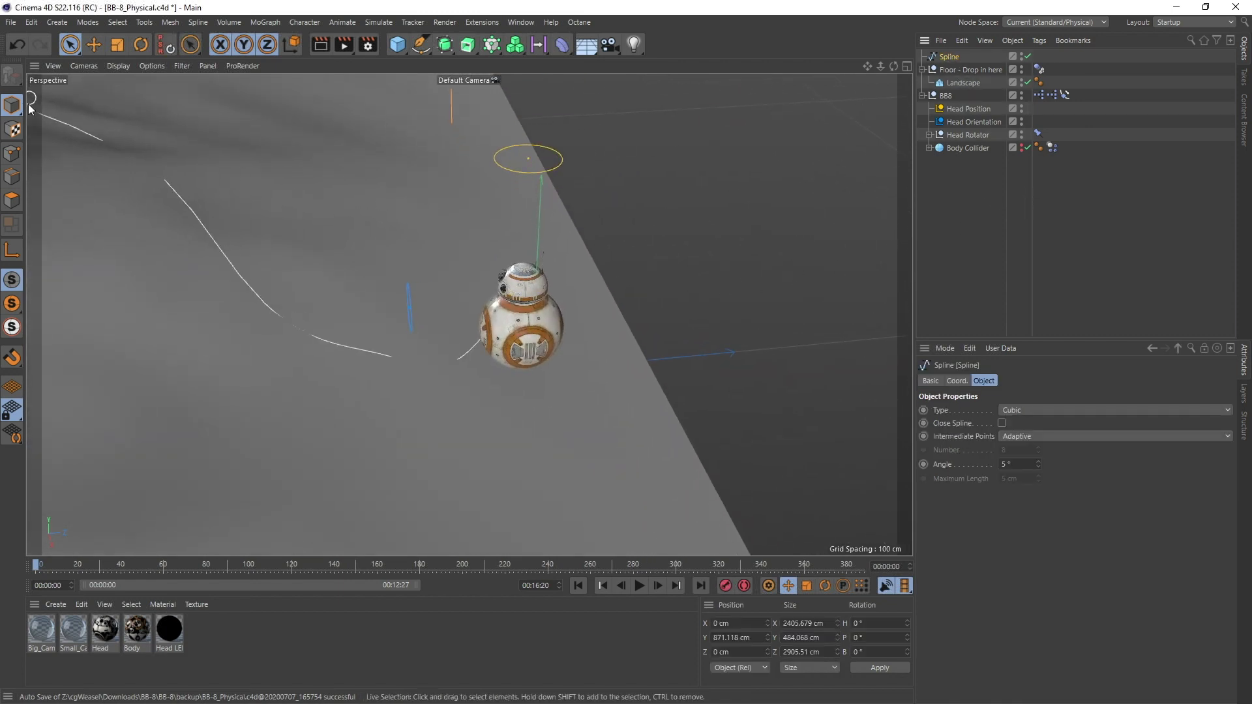
left_click(12, 154)
left_click_drag(540, 296, 500, 290, "alt")
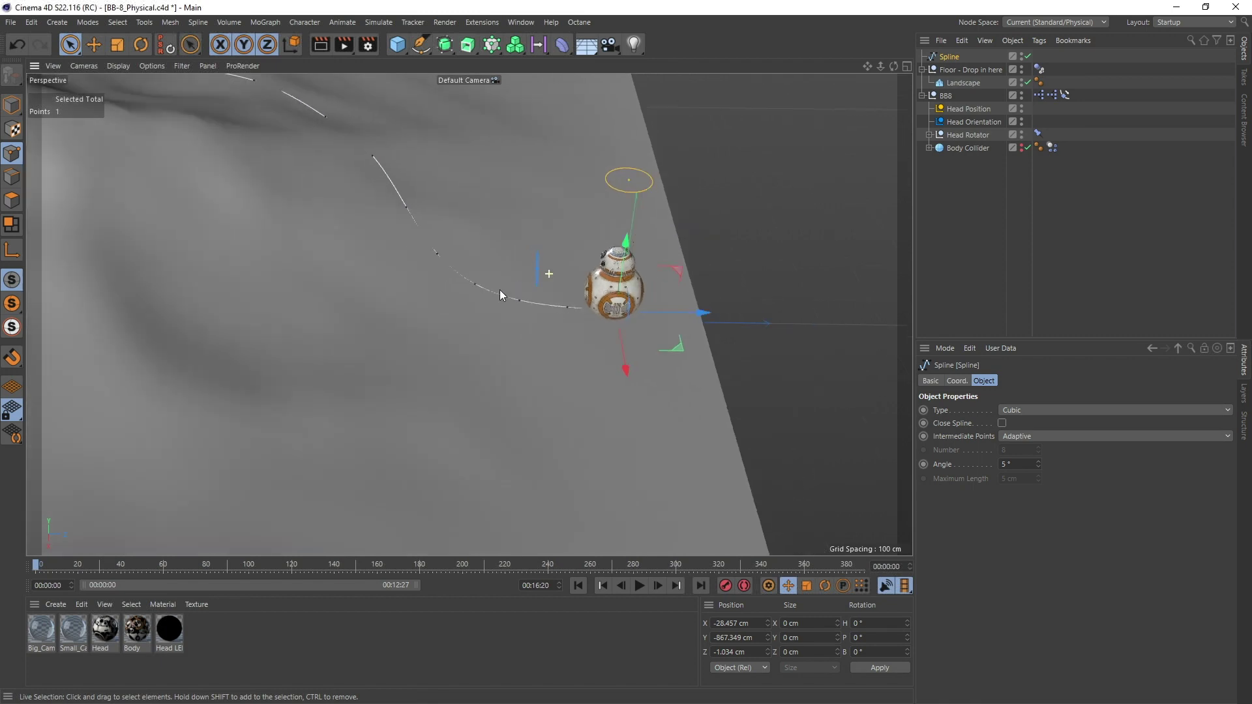
scroll(500, 289, "down", 10)
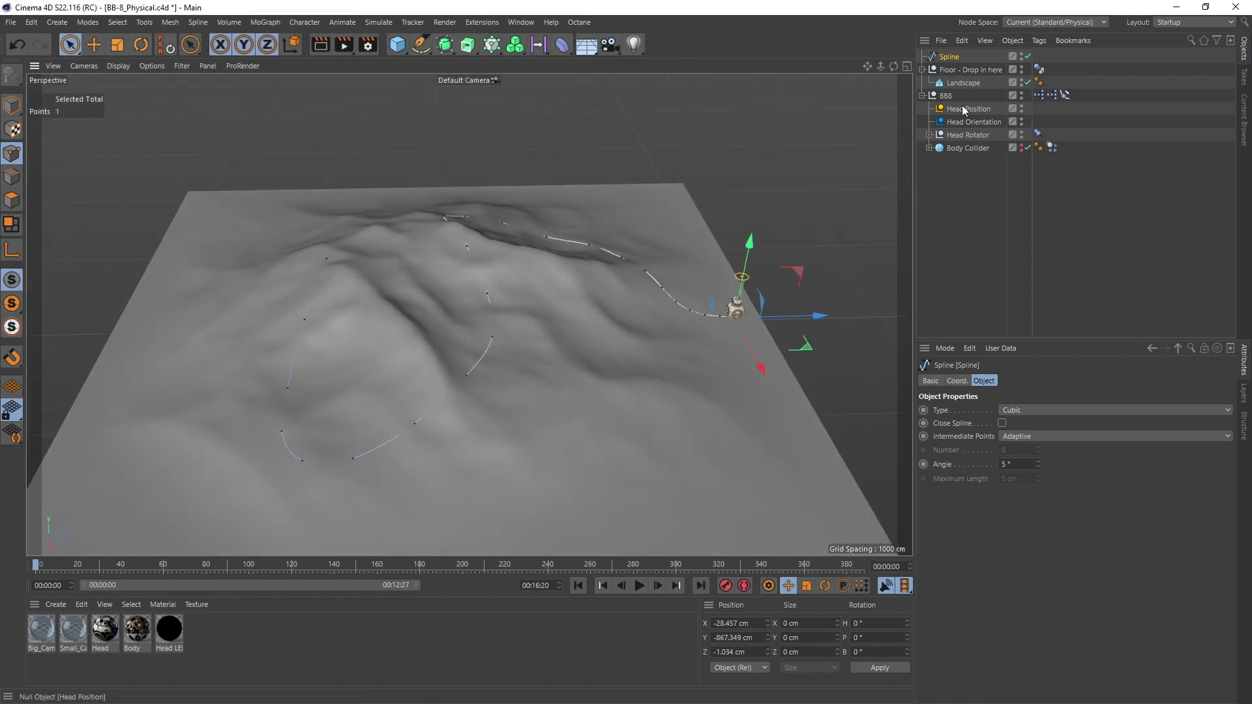
Lower the spline slightly into the landscape and view it from a lower angle.
left_click(12, 104)
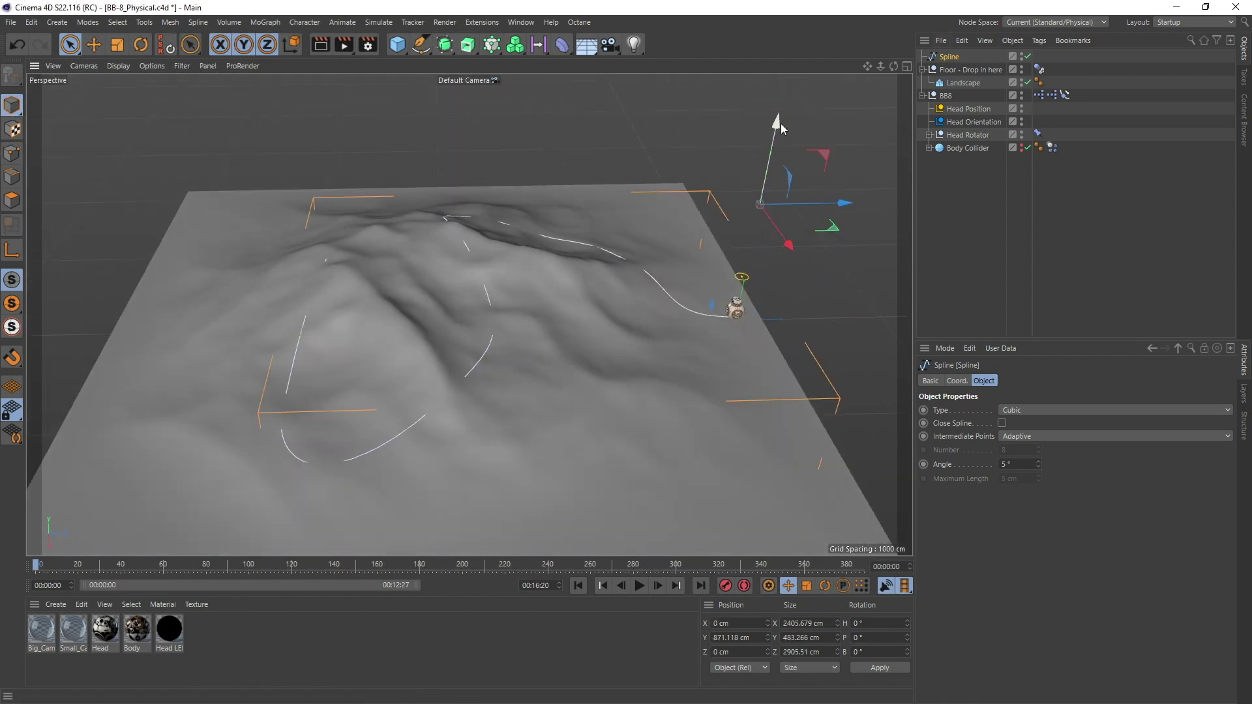
left_click_drag(781, 123, 784, 129)
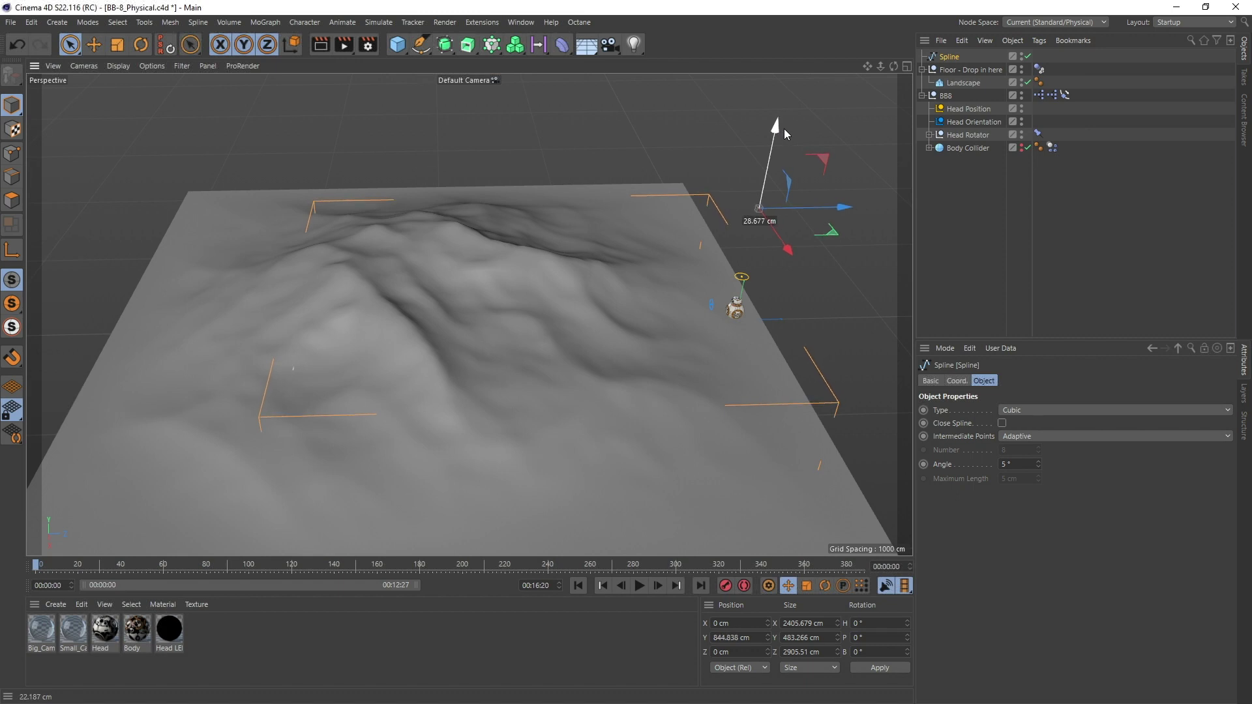
left_click_drag(676, 195, 617, 279, "alt")
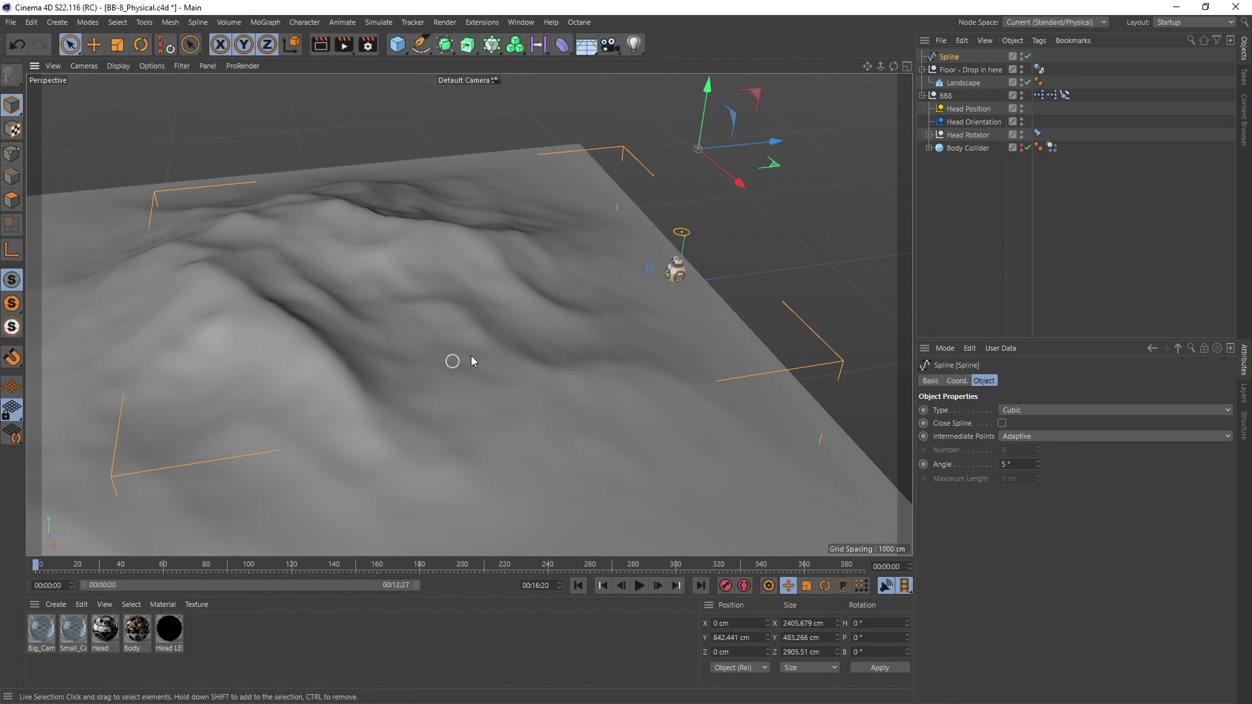
left_click_drag(471, 355, 600, 295, "alt")
Assign the Spline as the Spline Path of BB8's Align to Spline tag.
left_click(951, 197)
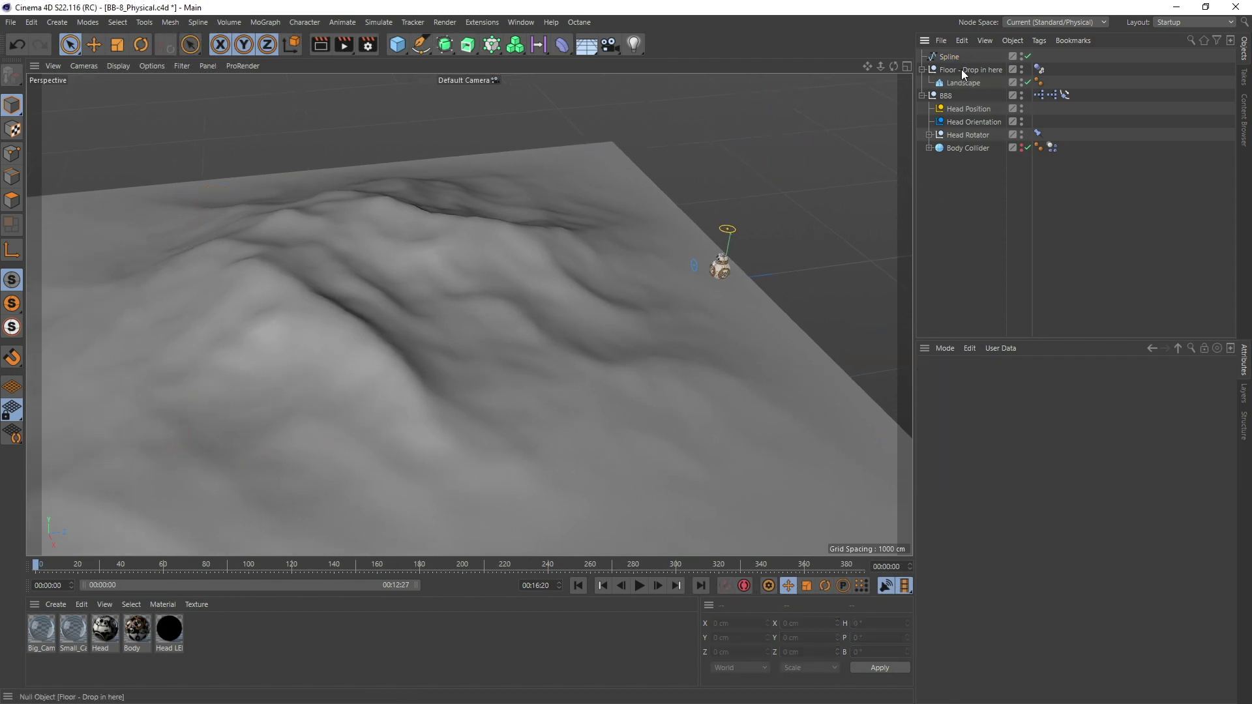
left_click(1065, 95)
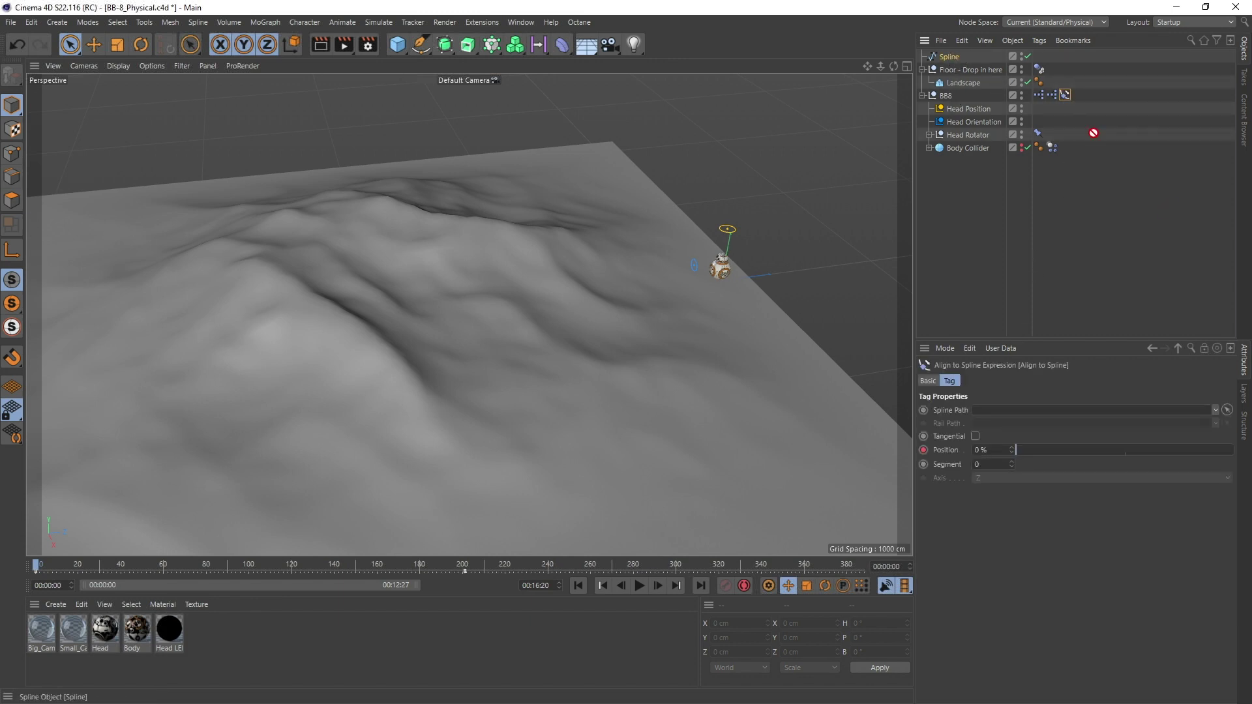
left_click_drag(1023, 401, 1022, 411)
left_click_drag(706, 283, 652, 268, "alt")
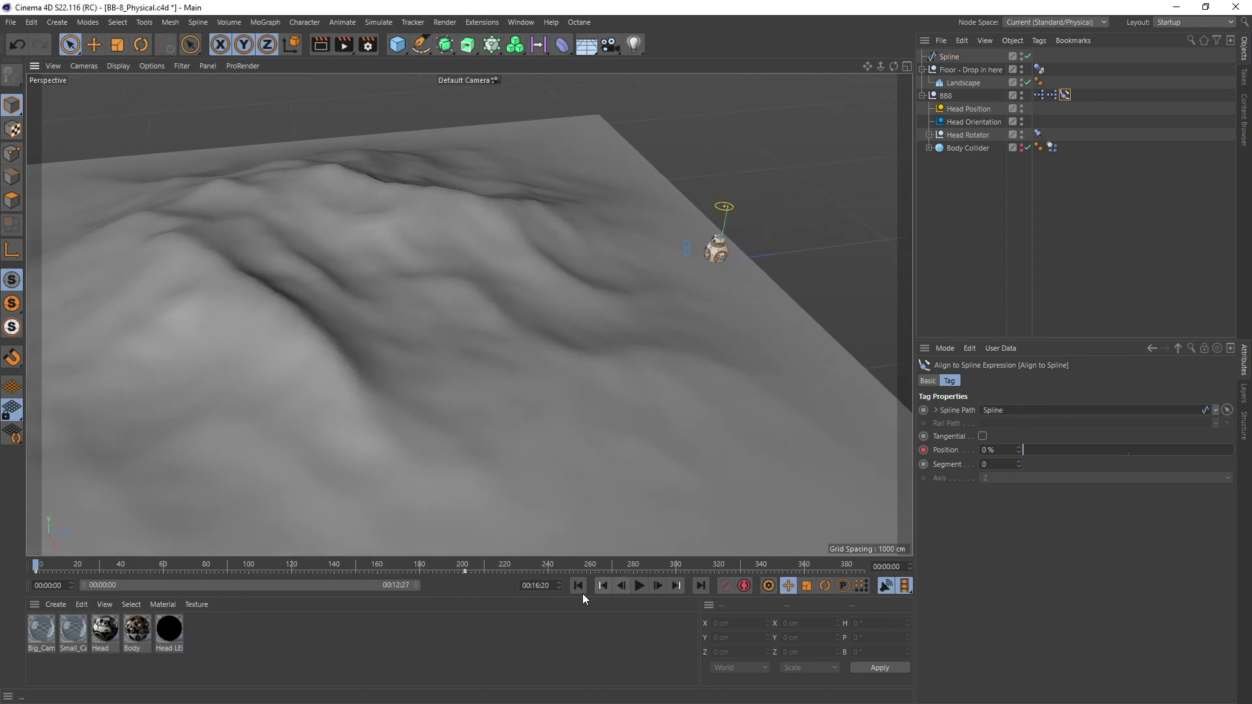
Play BB8's animation along the path, then stop it and rewind to the first frame.
left_click(639, 585)
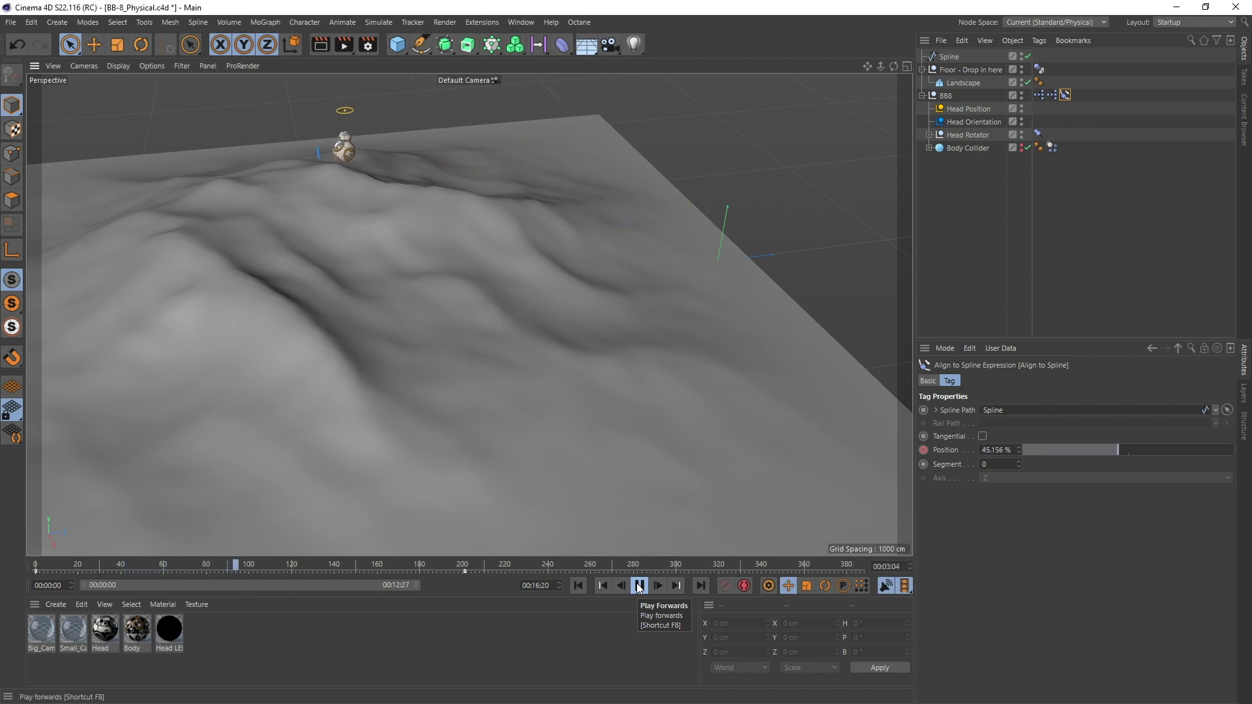
left_click(639, 585)
left_click(578, 585)
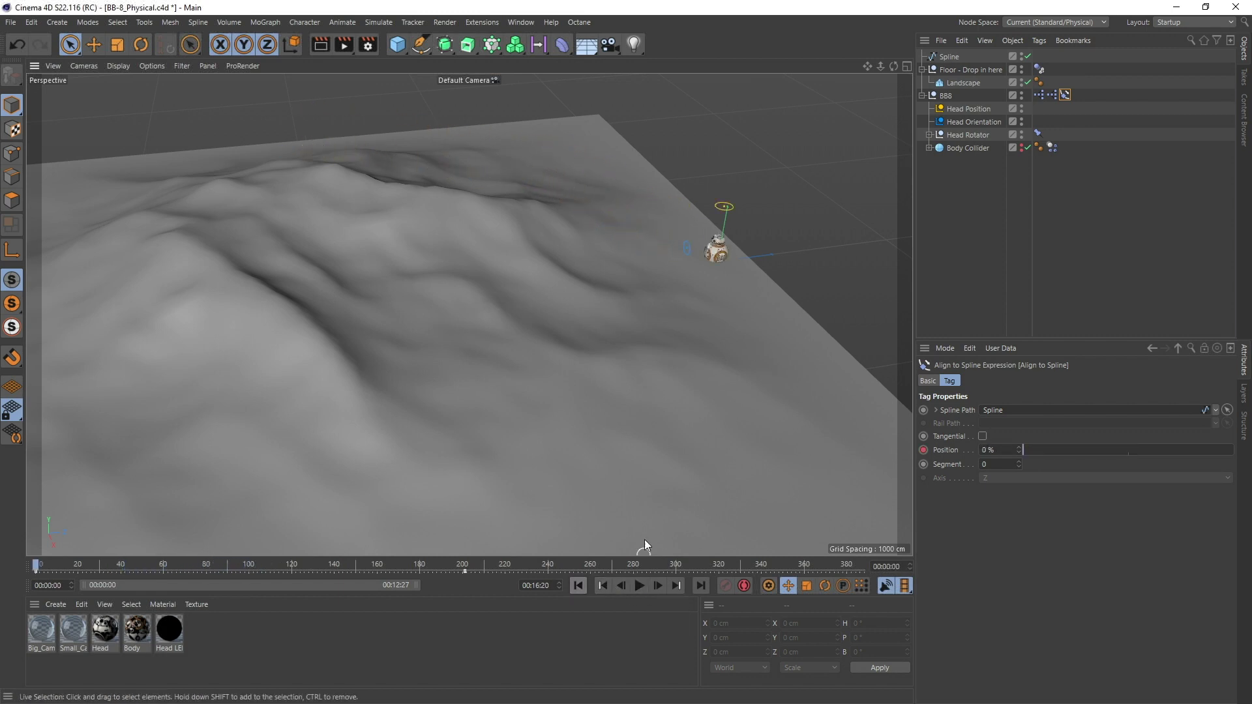
Set the Spline's Intermediate Points to Uniform.
left_click(974, 199)
left_click(949, 57)
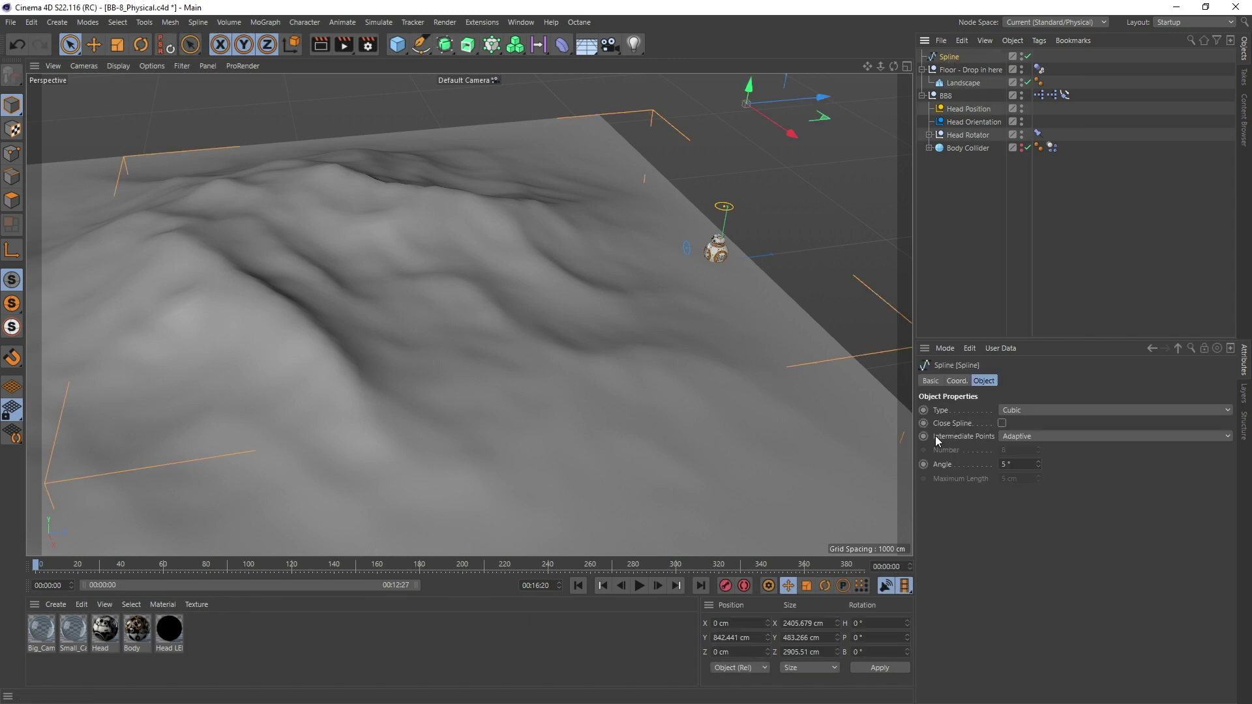
left_click(1033, 437)
left_click(1060, 477)
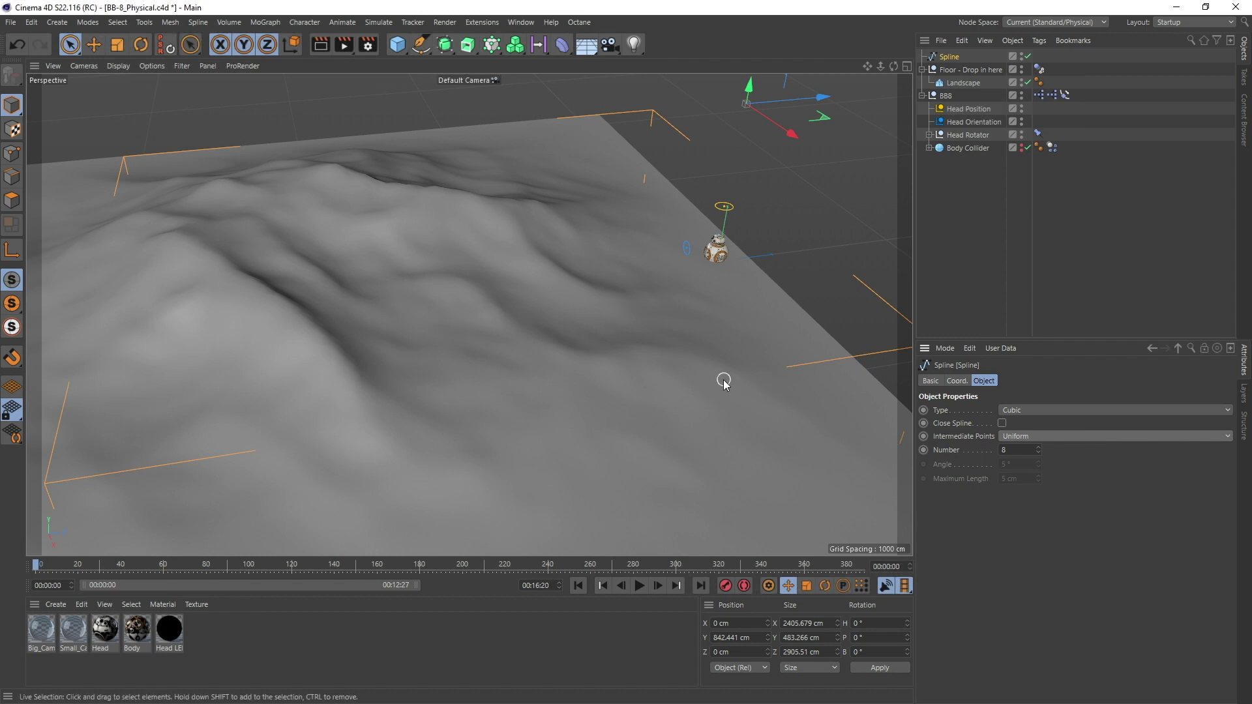
Check the path from the Top view, then replay the animation in Perspective.
key("F2")
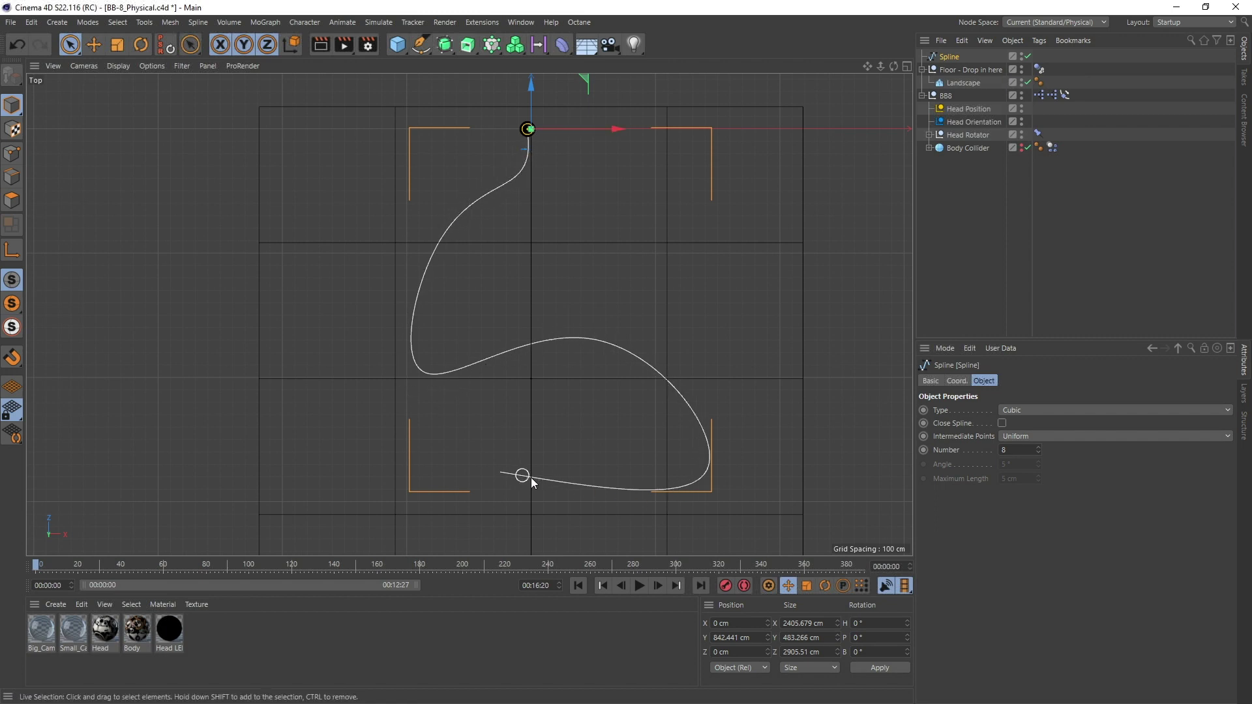
key("F1")
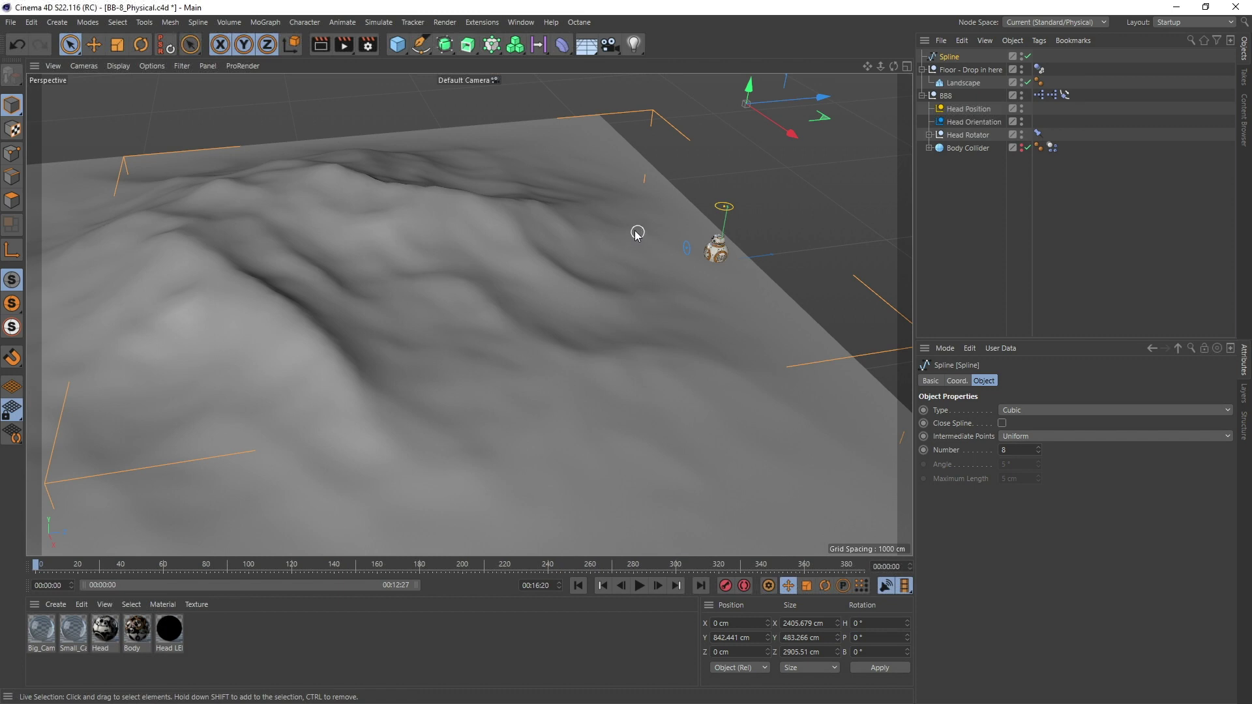
left_click(639, 586)
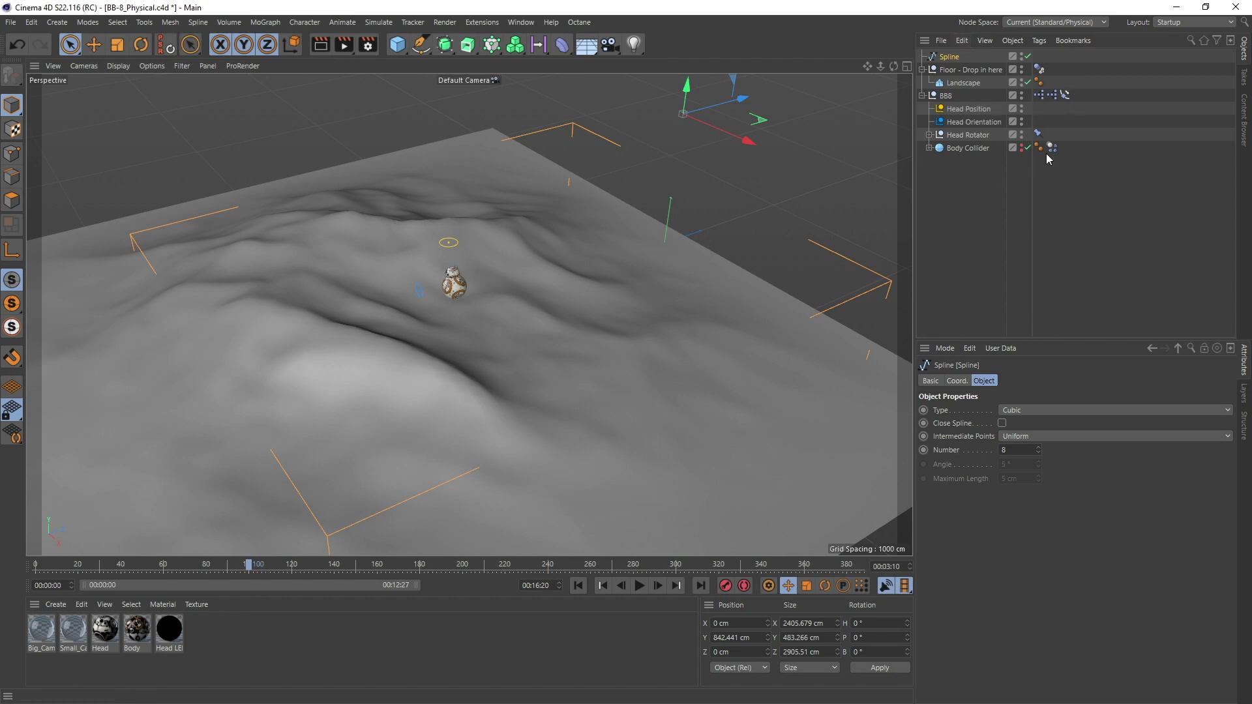
Show the Body Collider's Dynamics Body Force settings and expand its child objects.
left_click(1038, 148)
left_click(929, 148)
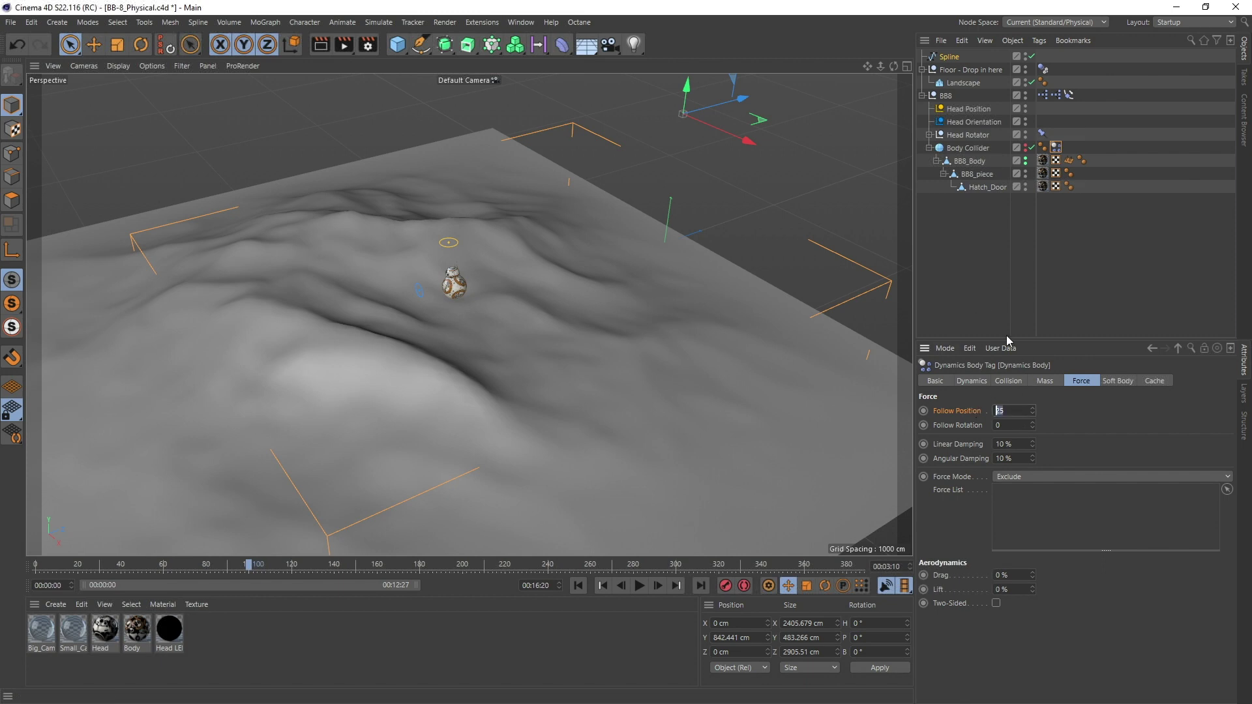
left_click(967, 259)
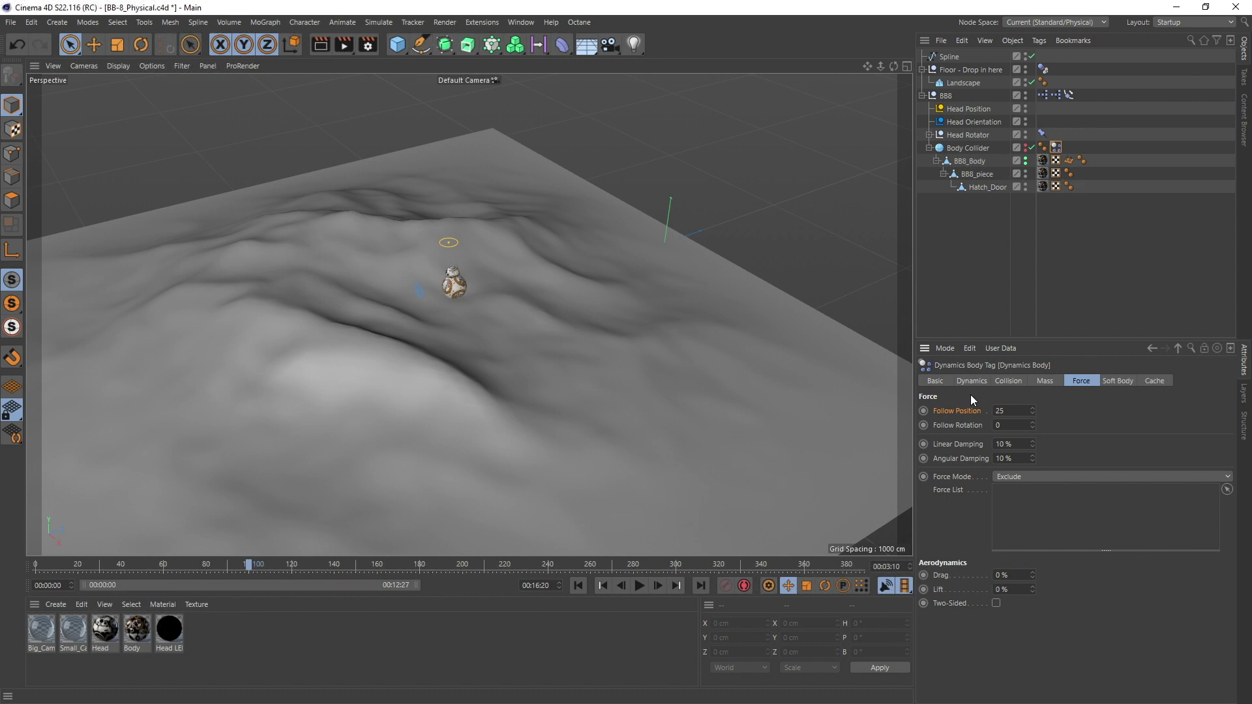
left_click(983, 218)
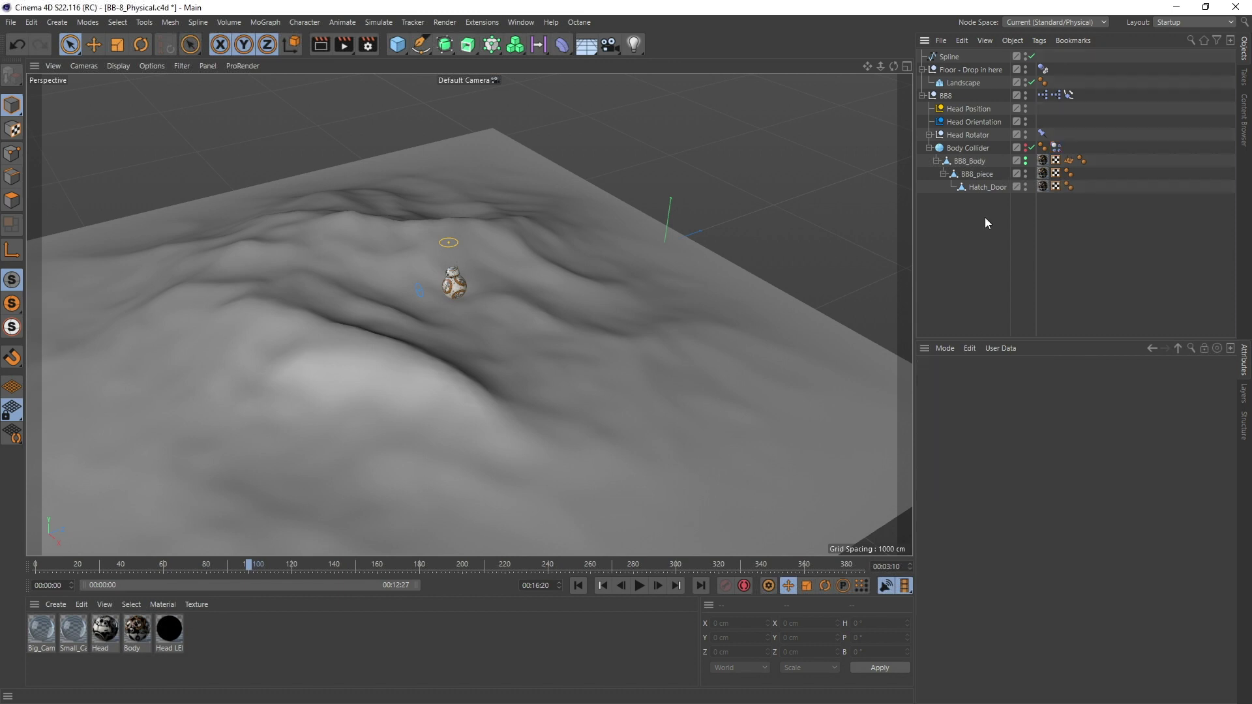
Compare BB8_Body with the Body Collider sphere's 64 segments, then collapse Body Collider.
left_click(968, 163)
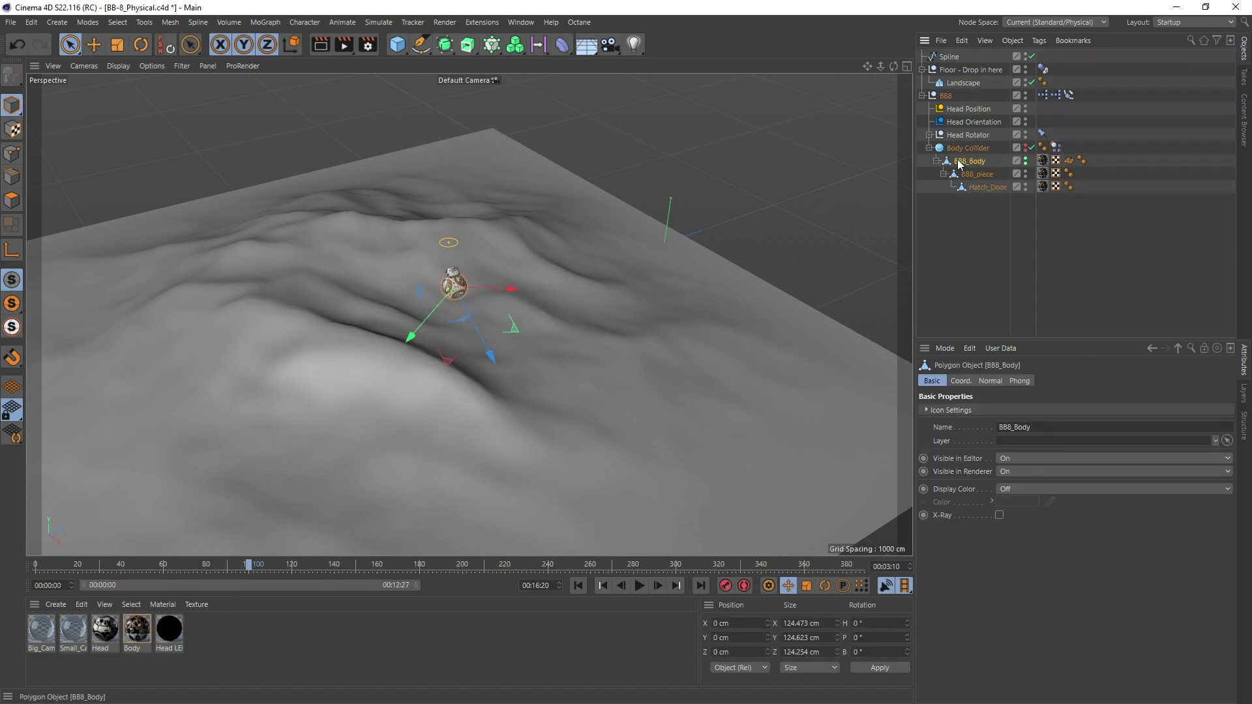
left_click(967, 150)
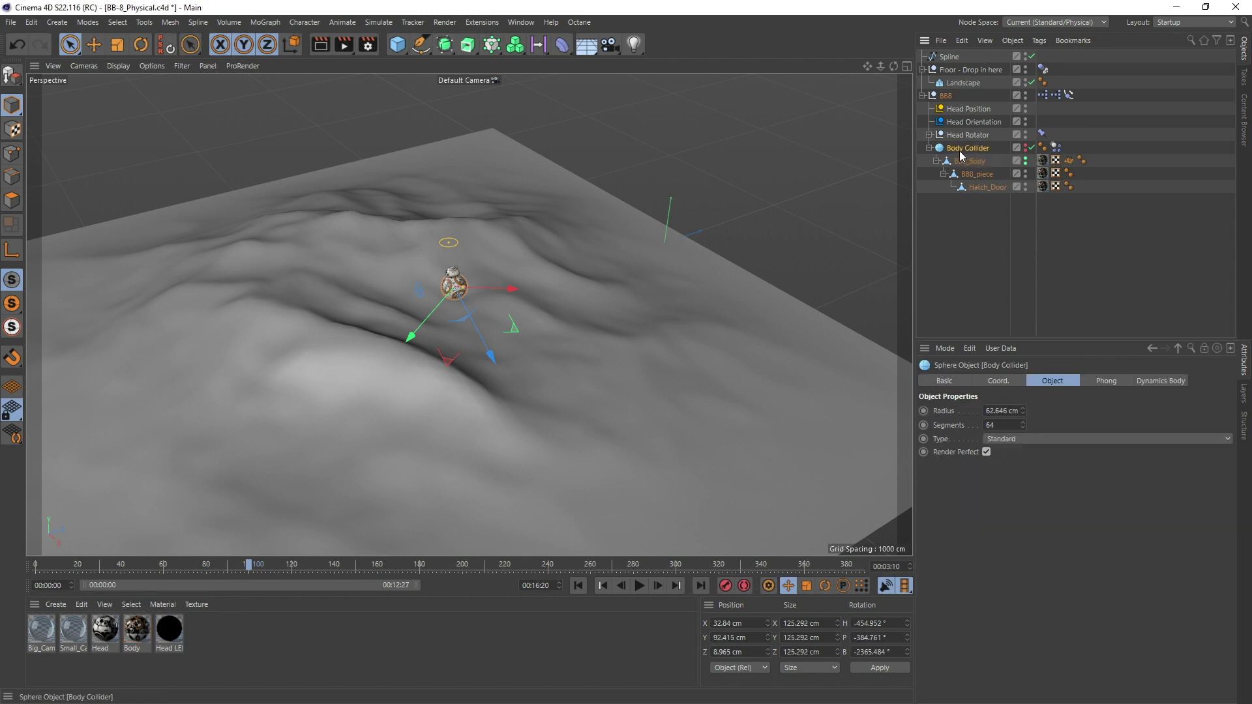
left_click(1002, 423)
left_click(969, 161)
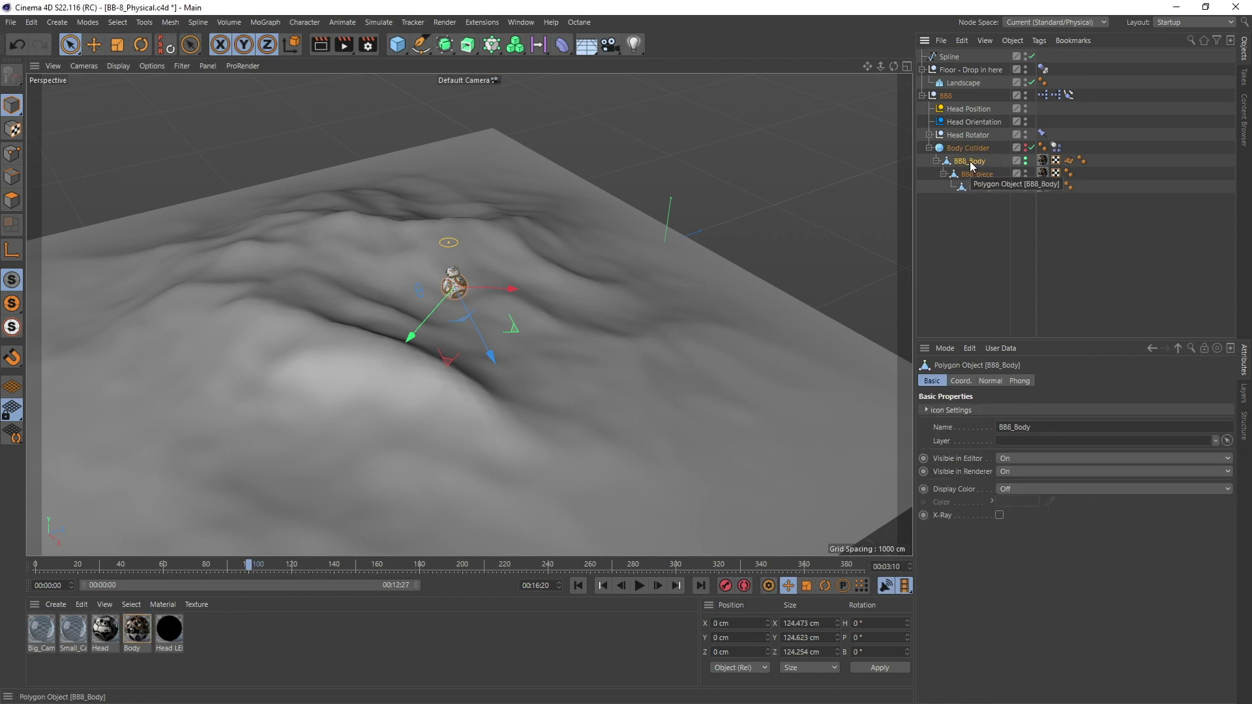
left_click(966, 148)
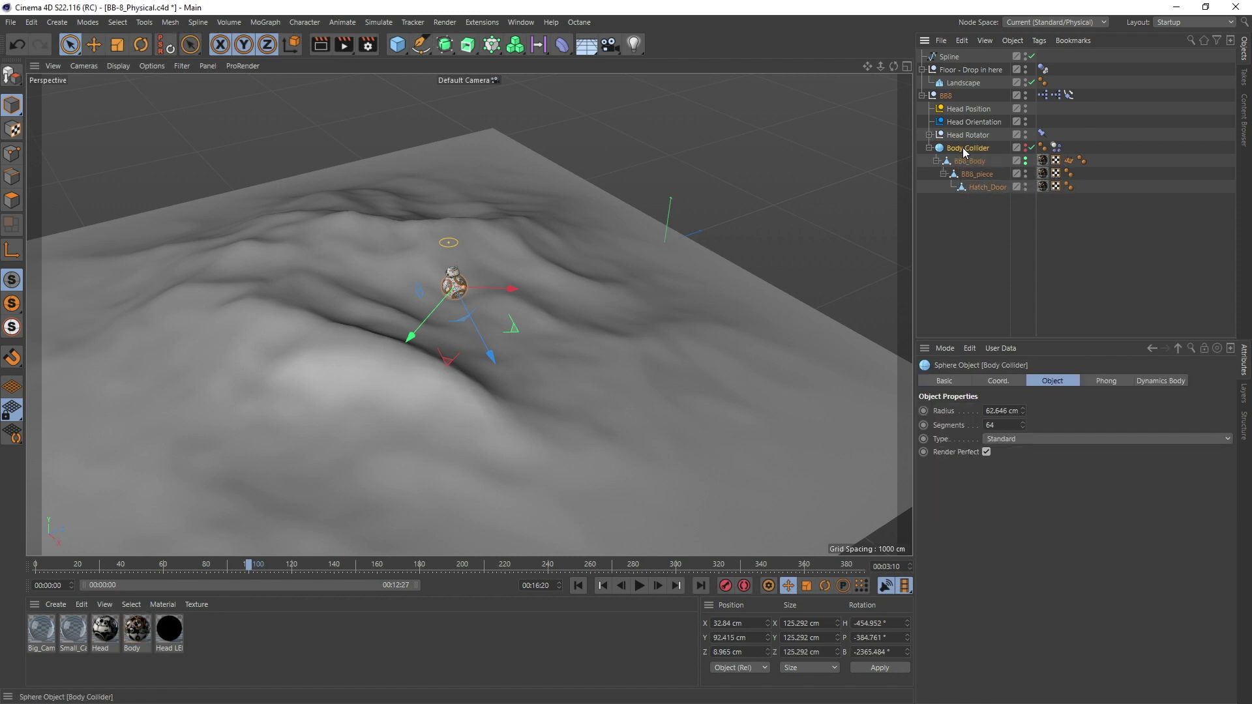
left_click(929, 148)
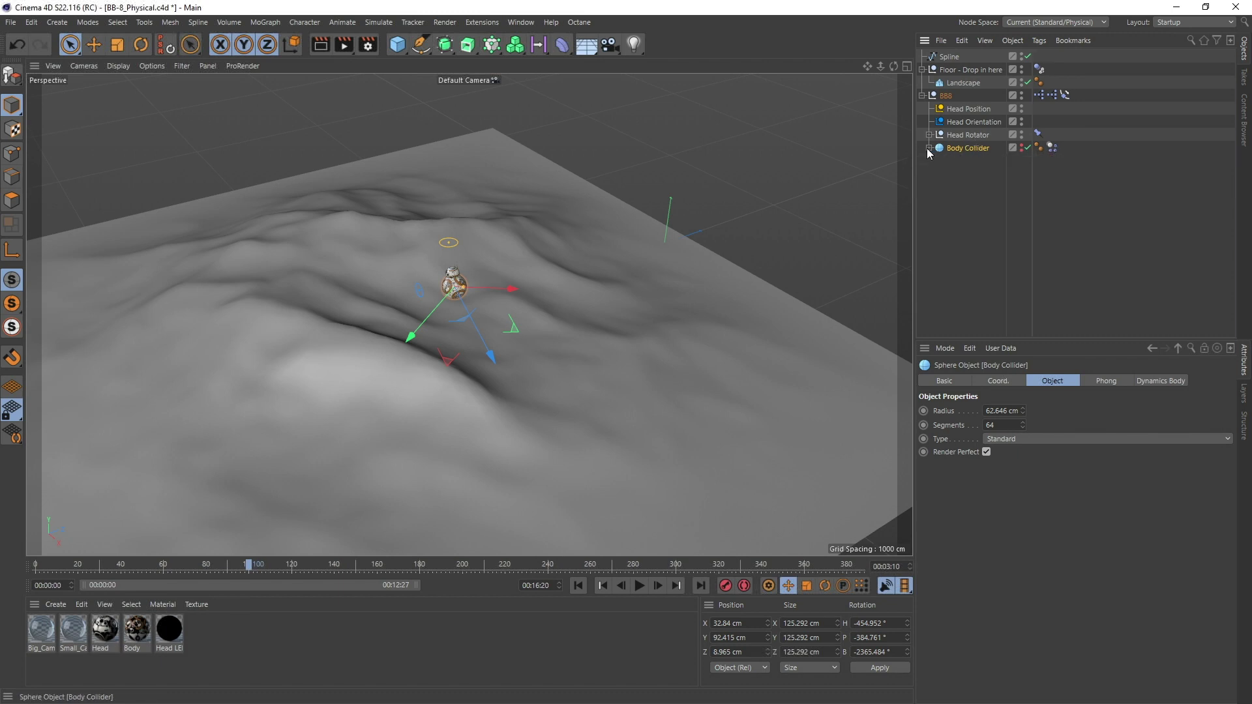
Open BB8's XPresso Editor and resize it to show the whole camera and LED graph.
double_click(1063, 95)
left_click_drag(1057, 85, 622, 90)
left_click_drag(819, 175, 1098, 175)
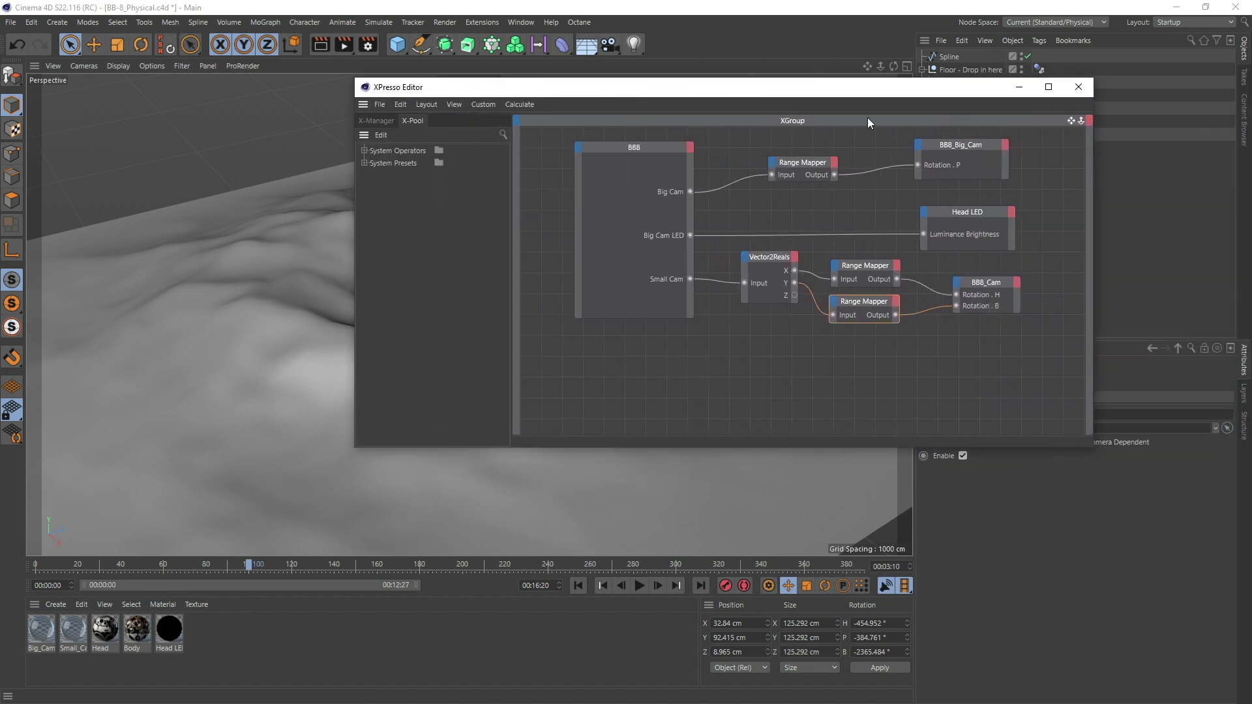
left_click_drag(841, 89, 753, 129)
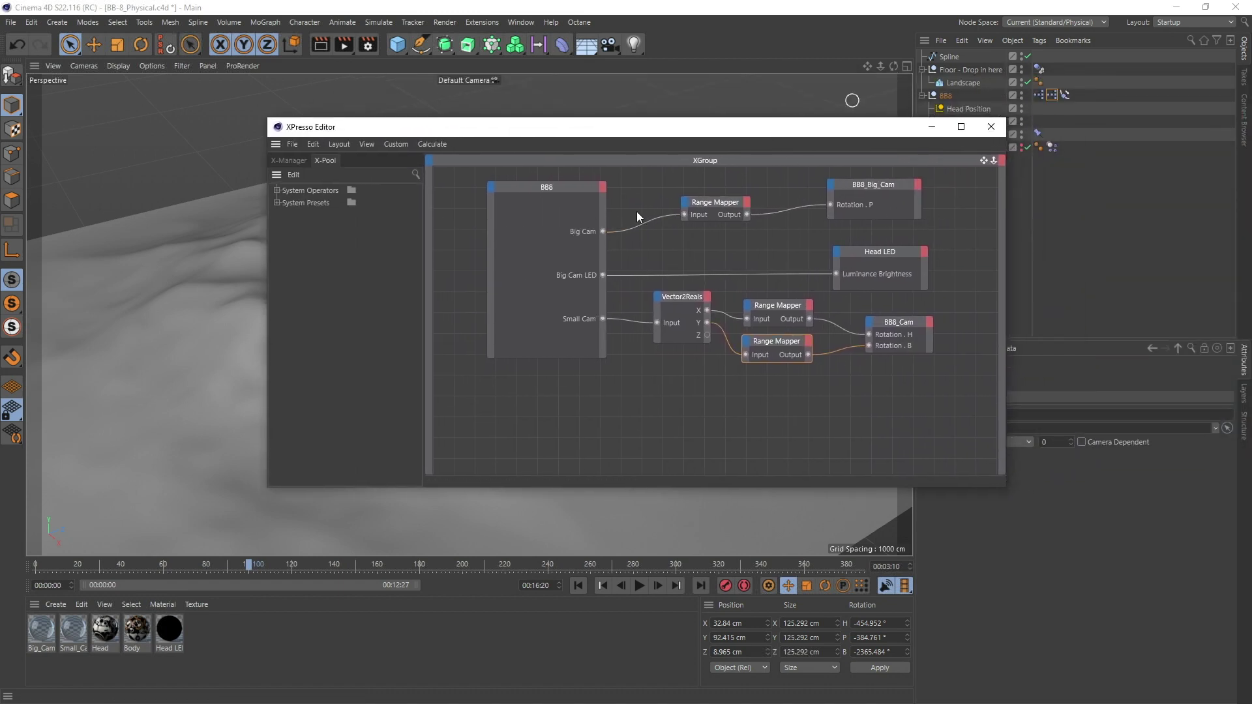
Reposition the Range Mapper and Vector2Reals nodes, then close the editor and deselect.
left_click_drag(712, 202, 705, 196)
left_click_drag(688, 297, 671, 305)
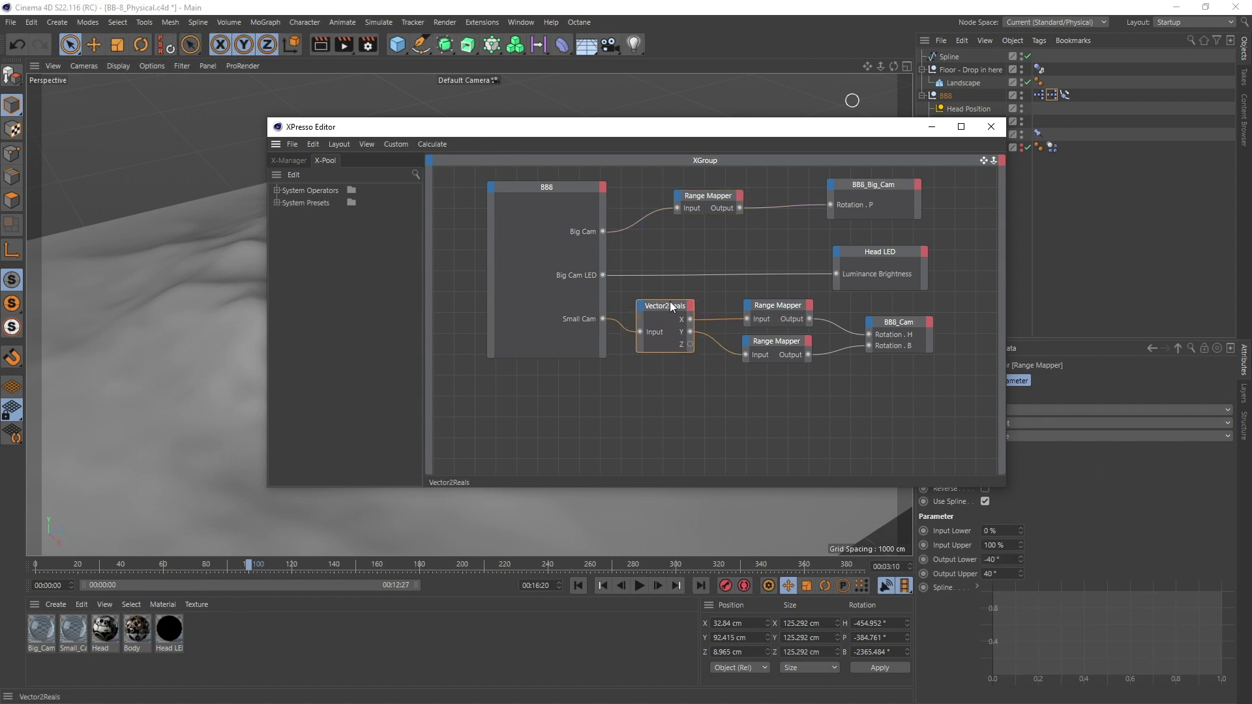
left_click(990, 126)
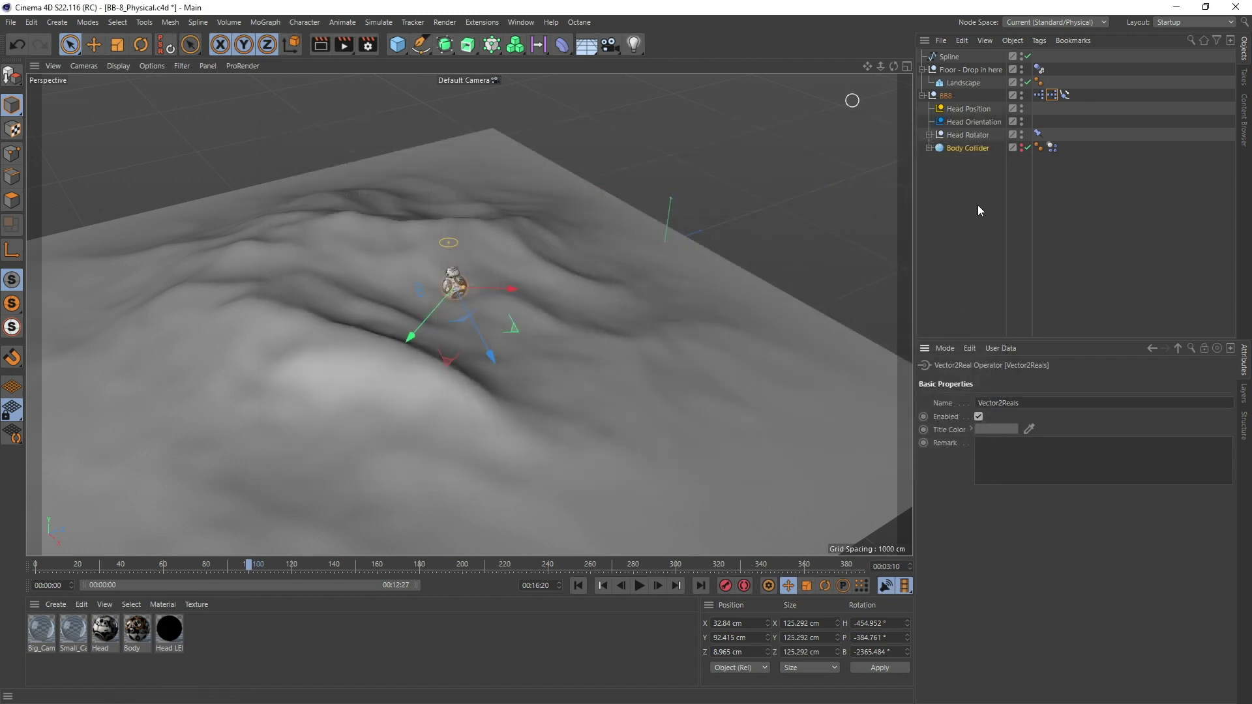
left_click(979, 206)
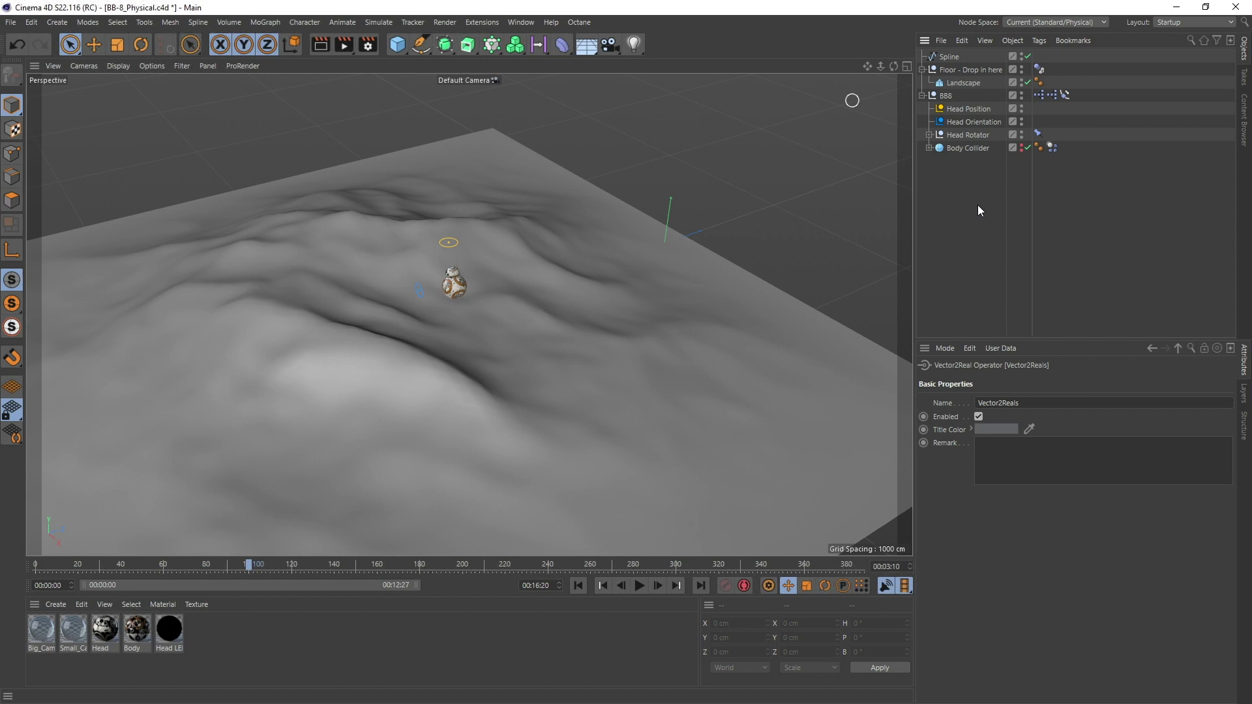
key("alt+Tab")
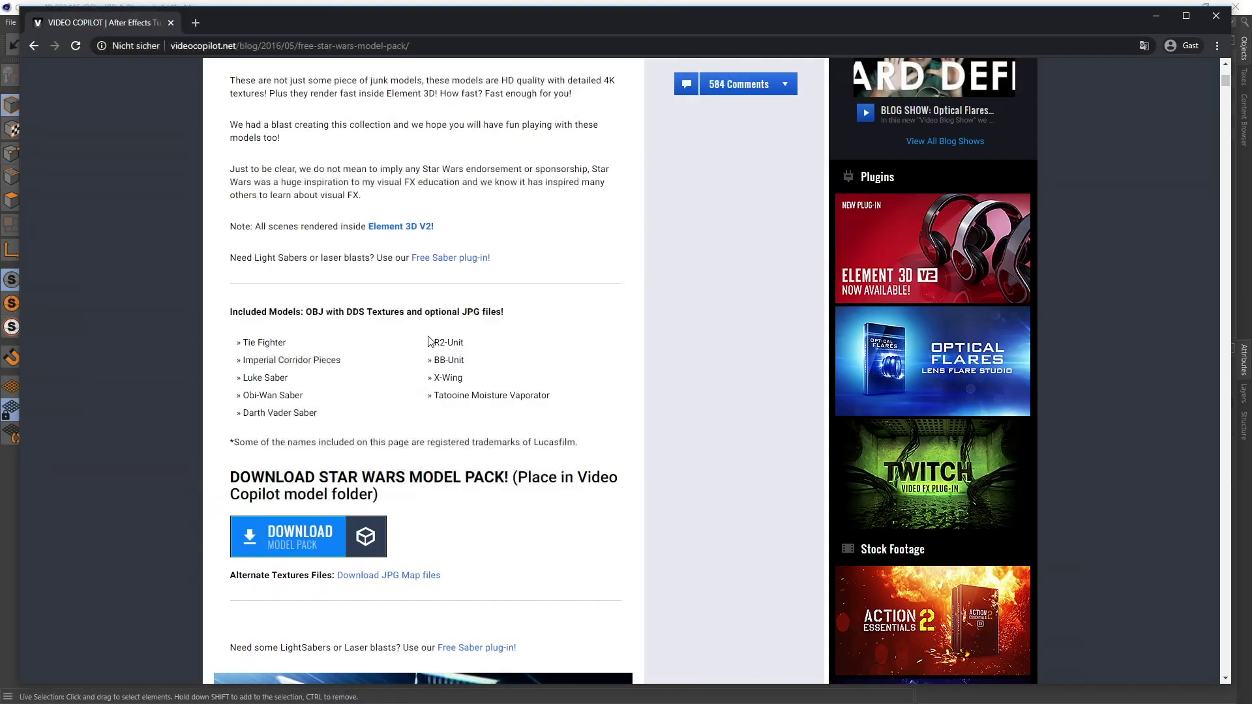
left_click_drag(435, 342, 459, 342)
left_click_drag(244, 342, 286, 343)
triple_click(248, 378)
scroll(441, 389, "down", 12)
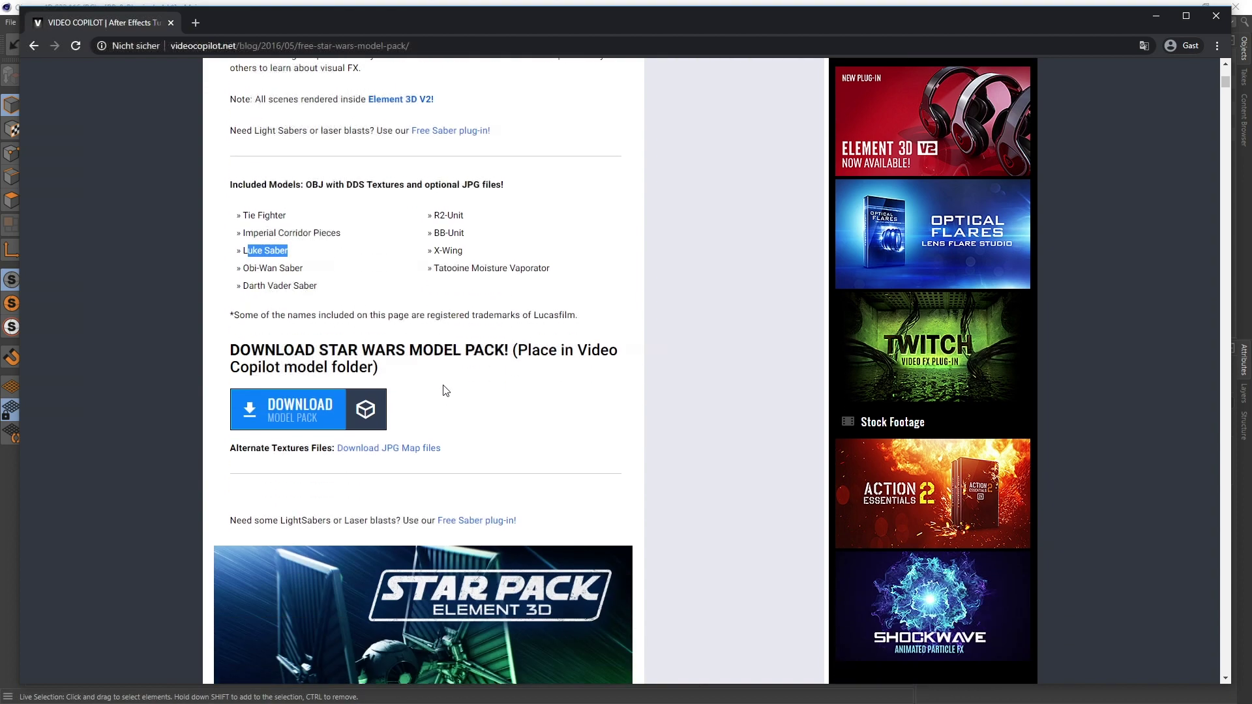
scroll(684, 381, "down", 15)
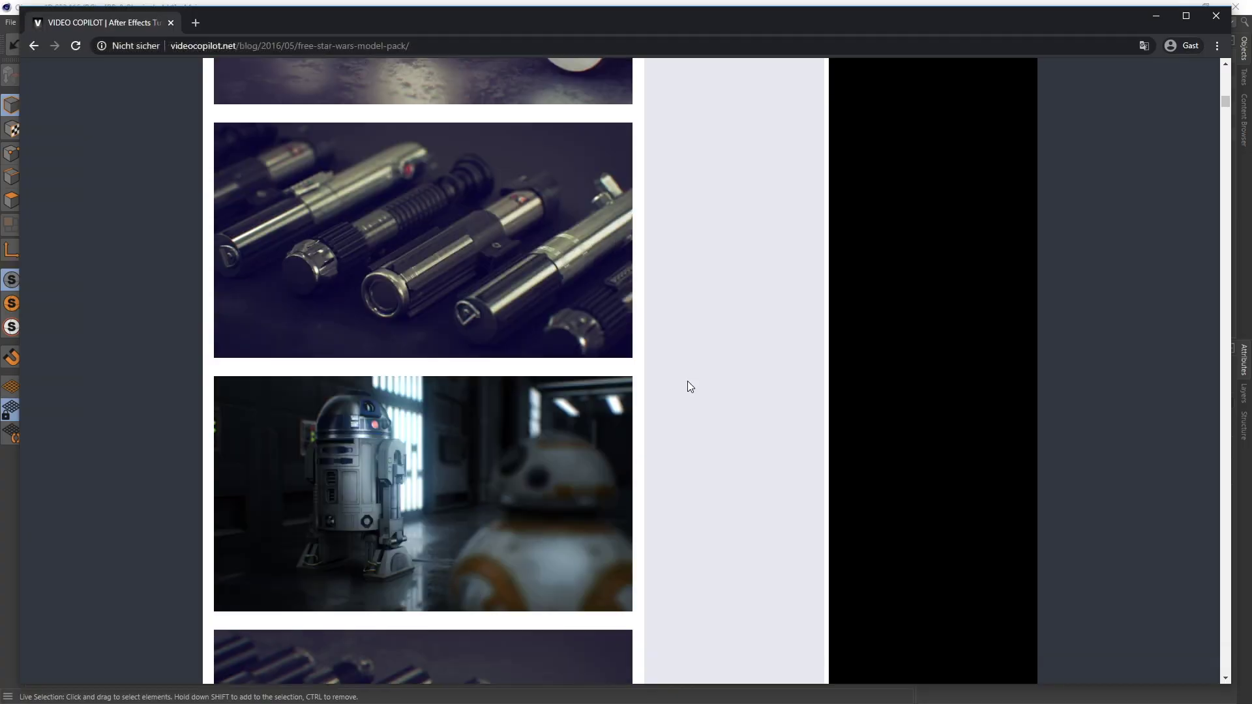
key("alt+Tab")
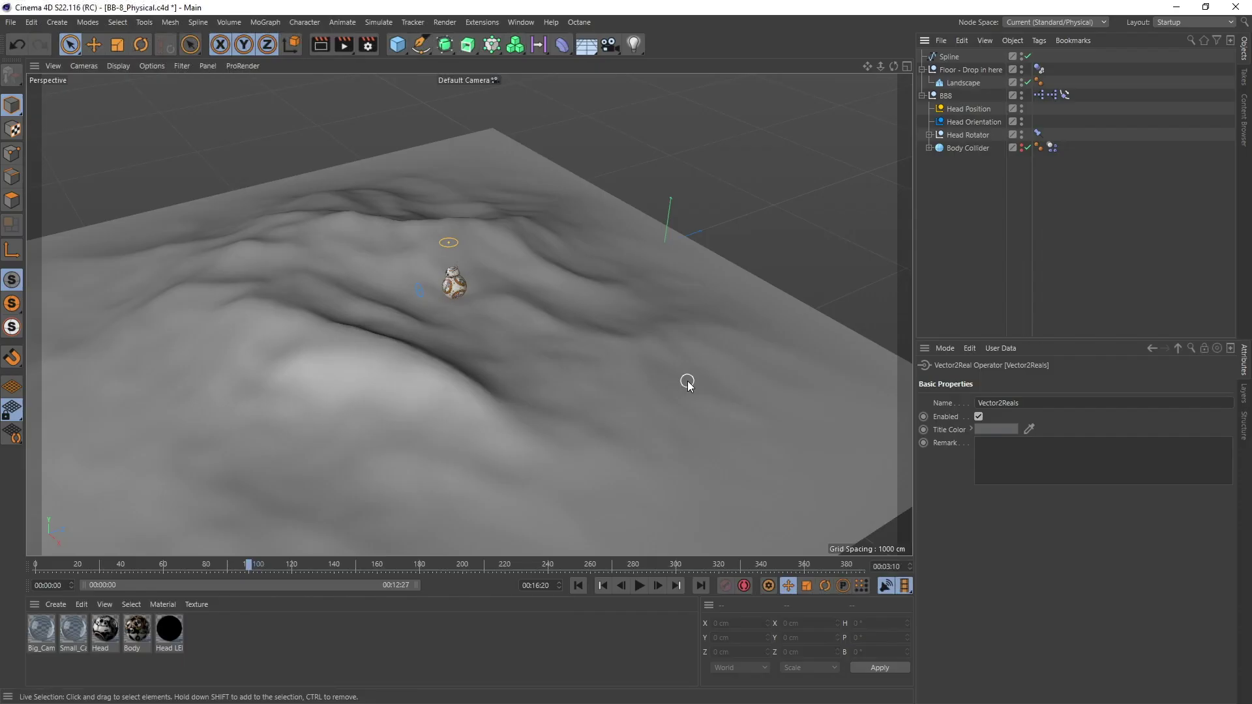